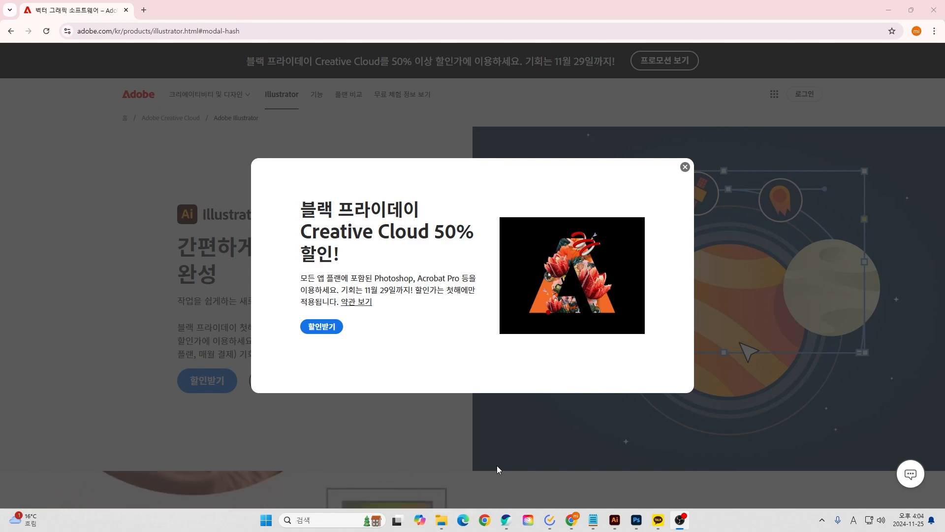
Step: Switch to Photoshop and alternately select the left bitmap heart icon and the right vector heart icon to compare their layers
{"action": "left_click", "coordinate": [635, 523]}
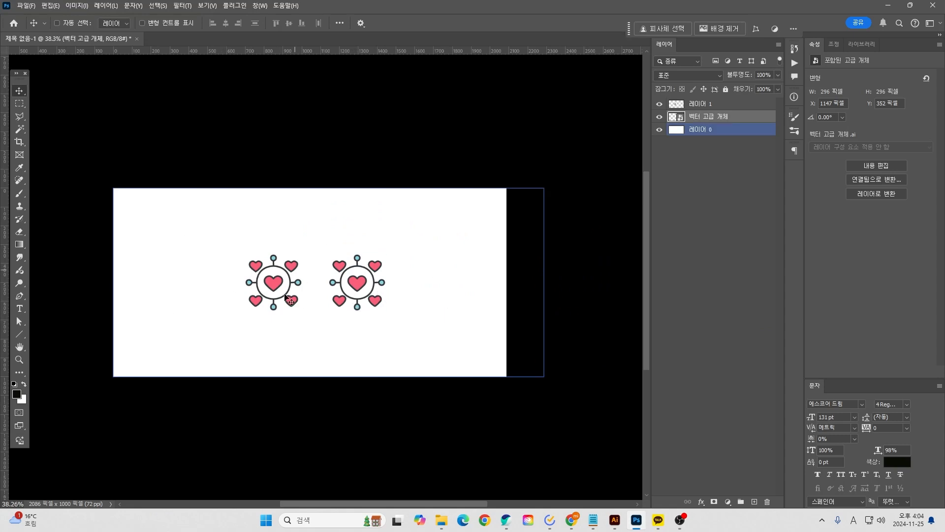
{"action": "left_click", "coordinate": [289, 295], "text": "ctrl"}
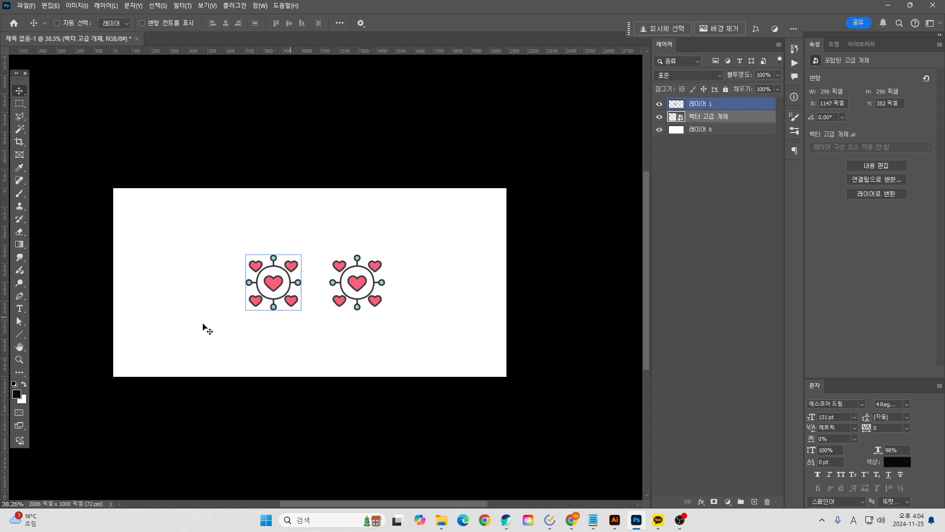
{"action": "left_click", "coordinate": [248, 313], "text": "ctrl"}
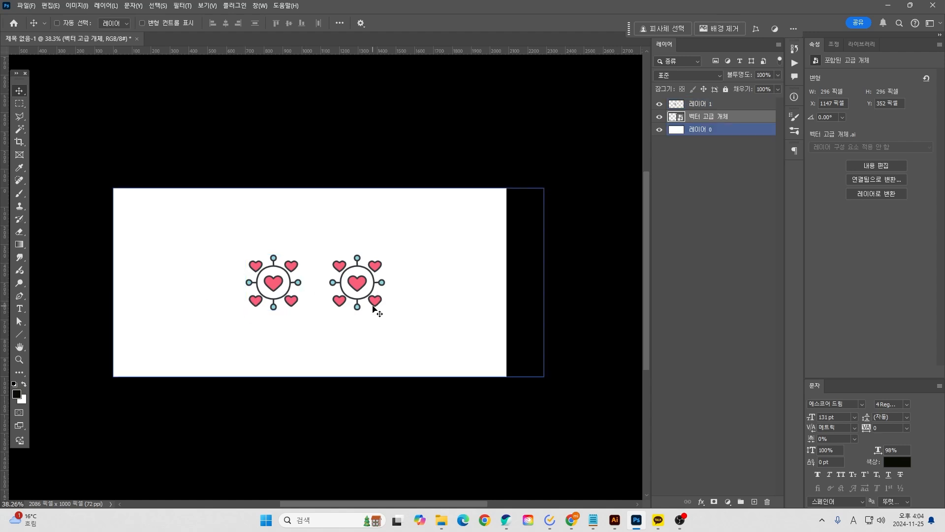
{"action": "left_click", "coordinate": [356, 287], "text": "ctrl"}
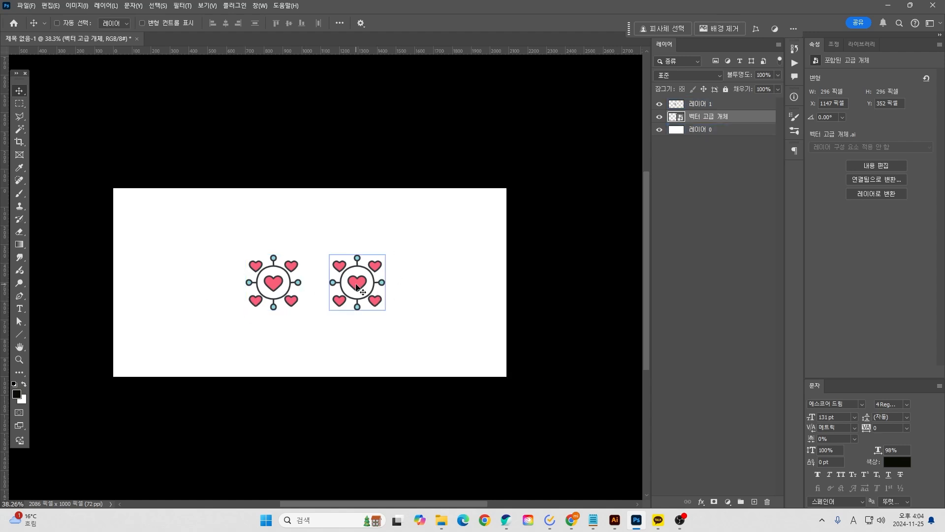
{"action": "left_click", "coordinate": [246, 296], "text": "ctrl"}
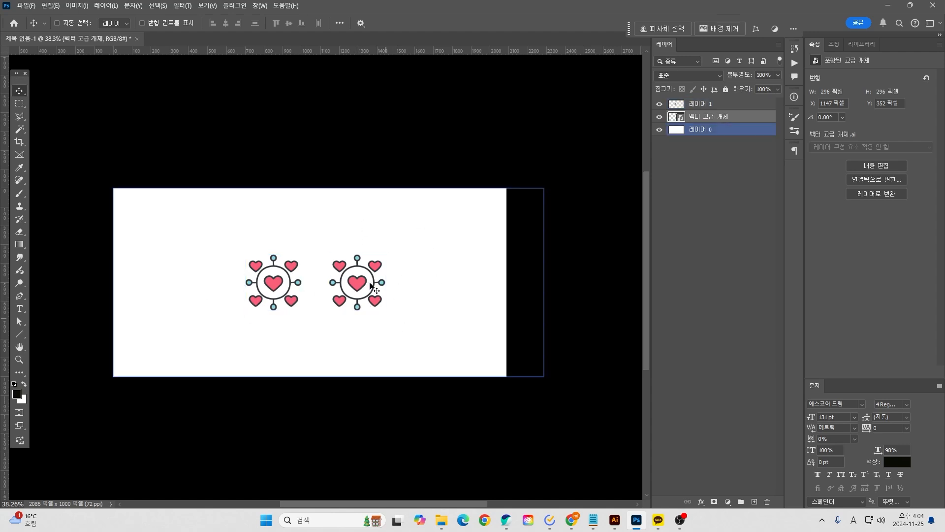
{"action": "left_click", "coordinate": [346, 285], "text": "ctrl"}
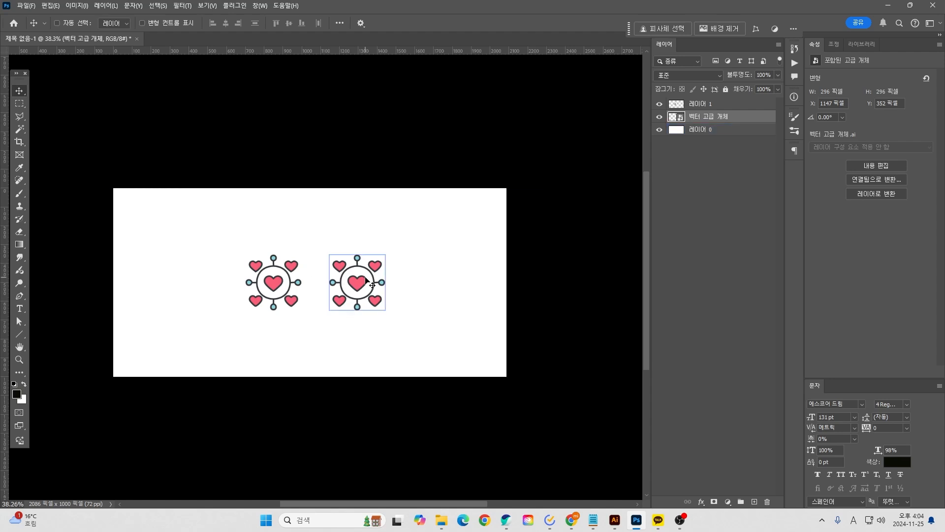
{"action": "left_click", "coordinate": [328, 299], "text": "ctrl"}
{"action": "left_click", "coordinate": [380, 305], "text": "ctrl"}
{"action": "left_click", "coordinate": [376, 303], "text": "ctrl"}
{"action": "left_click", "coordinate": [281, 289], "text": "ctrl"}
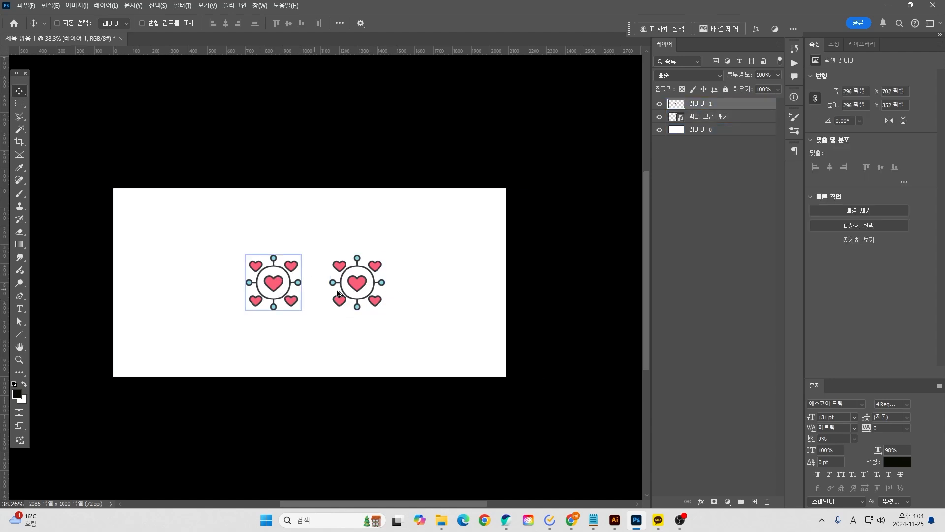
Step: Scale both heart icons together to about 836 px high and move the right icon closer to the left one
{"action": "left_click", "coordinate": [337, 294], "text": "ctrl+shift"}
{"action": "left_click_drag", "start_coordinate": [384, 274], "coordinate": [548, 241]}
{"action": "key", "text": "ctrl+t"}
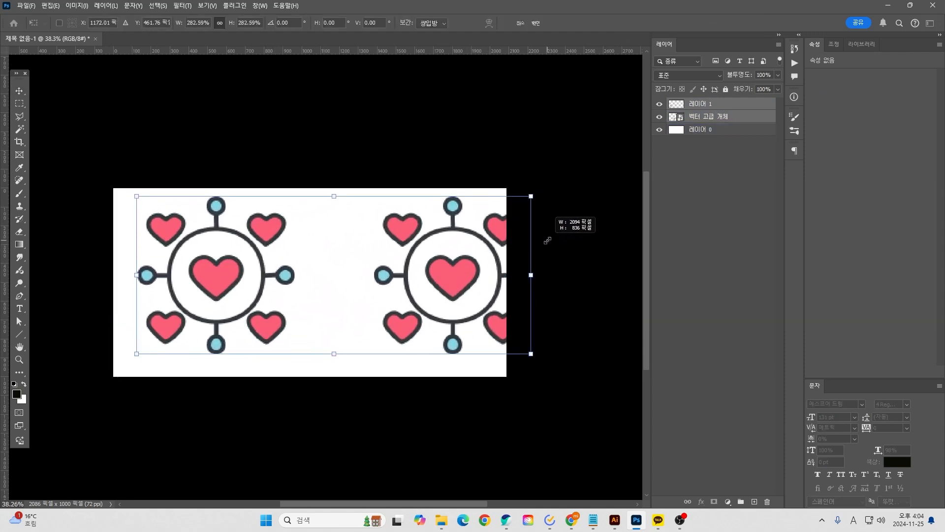
{"action": "key", "text": "Return"}
{"action": "left_click_drag", "start_coordinate": [460, 270], "coordinate": [407, 284]}
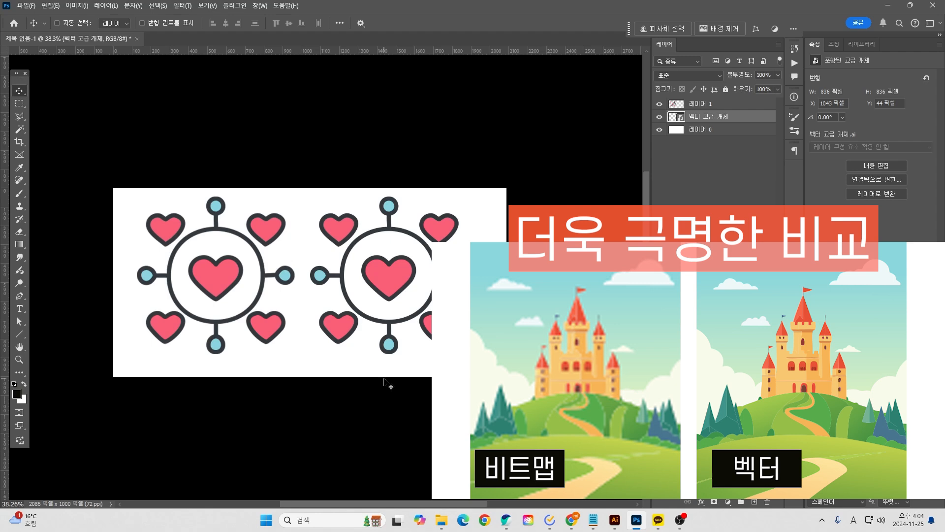
{"action": "left_click", "coordinate": [680, 520]}
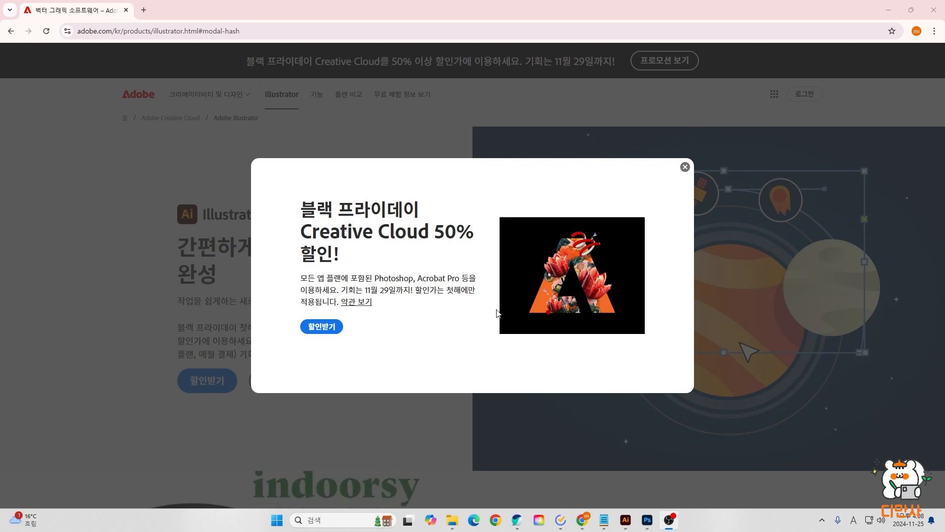
Step: In the browser, close the Black Friday promotion pop-up and review the Illustrator plan comparison (플랜 비교) table
{"action": "left_click", "coordinate": [685, 167]}
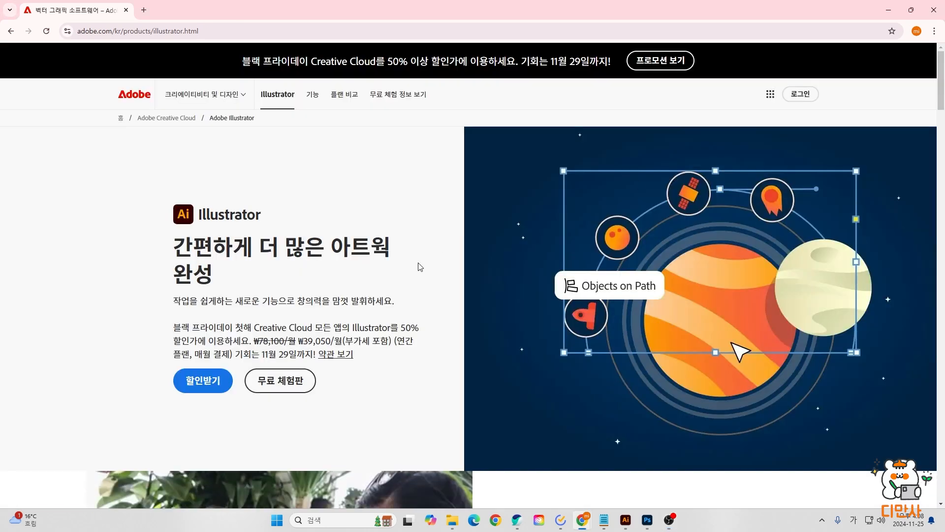
{"action": "left_click", "coordinate": [348, 94]}
{"action": "scroll", "coordinate": [325, 249], "scroll_direction": "down", "scroll_amount": 4}
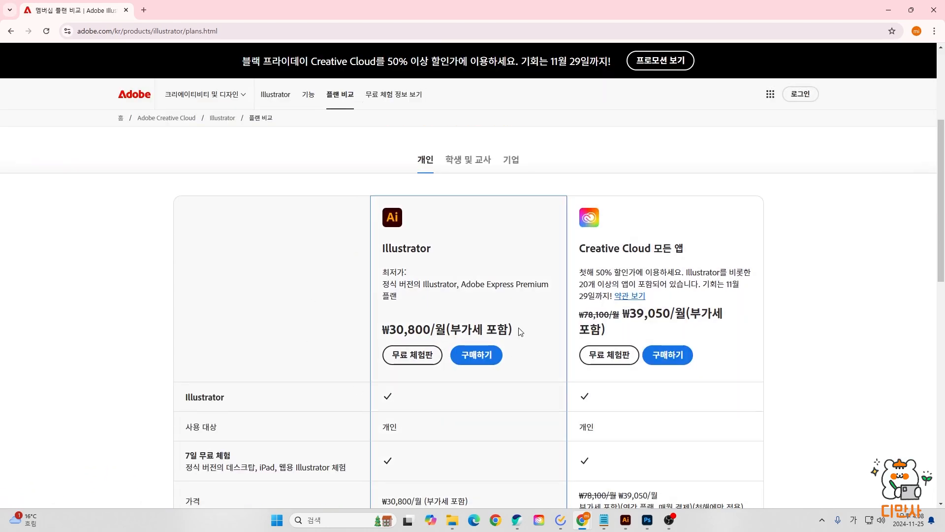
{"action": "scroll", "coordinate": [217, 311], "scroll_direction": "down", "scroll_amount": 1}
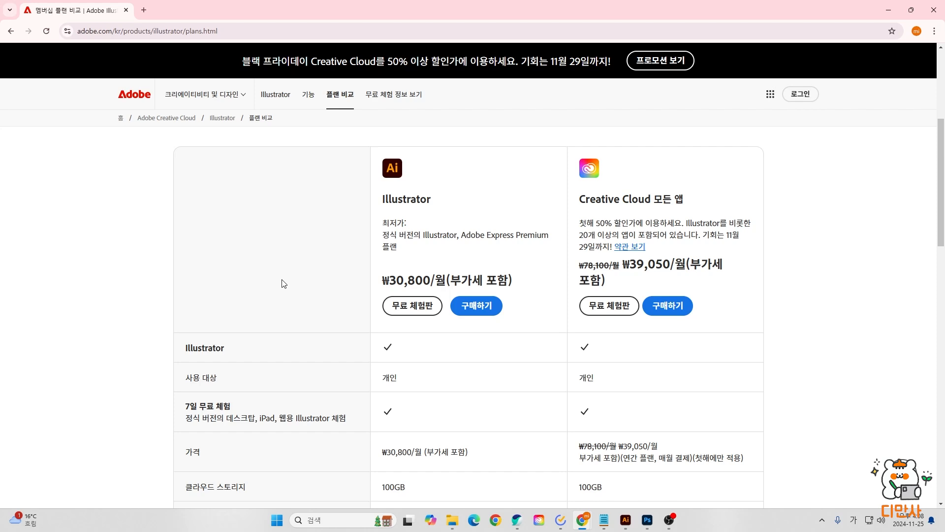
{"action": "scroll", "coordinate": [247, 329], "scroll_direction": "down", "scroll_amount": 4}
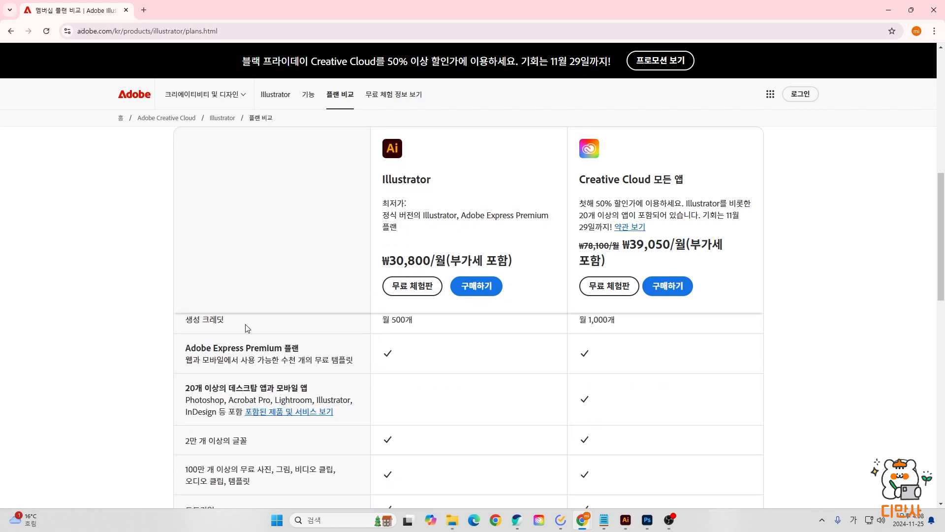
{"action": "scroll", "coordinate": [246, 329], "scroll_direction": "down", "scroll_amount": 3}
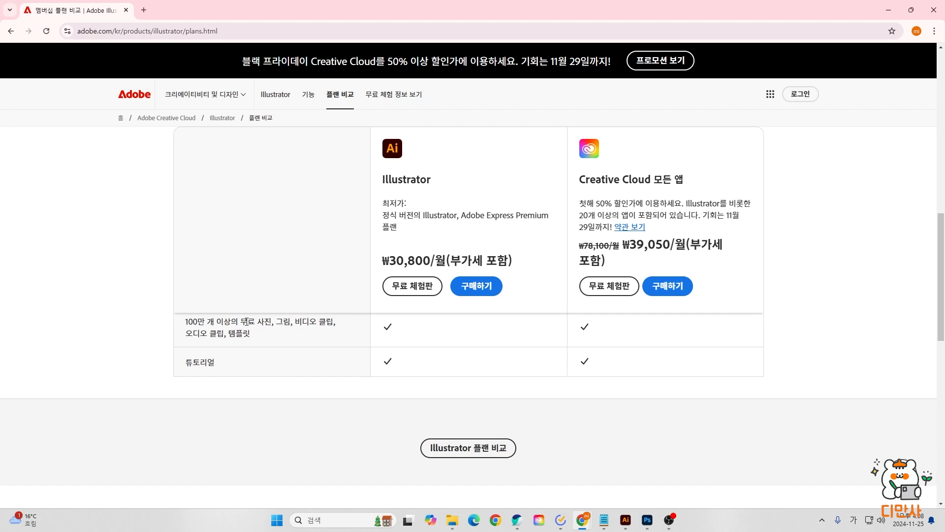
Step: Expand the FAQ answer on whether Illustrator can be used for free and highlight its 7일 무료 체험판 text
{"action": "scroll", "coordinate": [247, 321], "scroll_direction": "down", "scroll_amount": 5}
{"action": "scroll", "coordinate": [624, 336], "scroll_direction": "down", "scroll_amount": 1}
{"action": "left_click", "coordinate": [625, 336]}
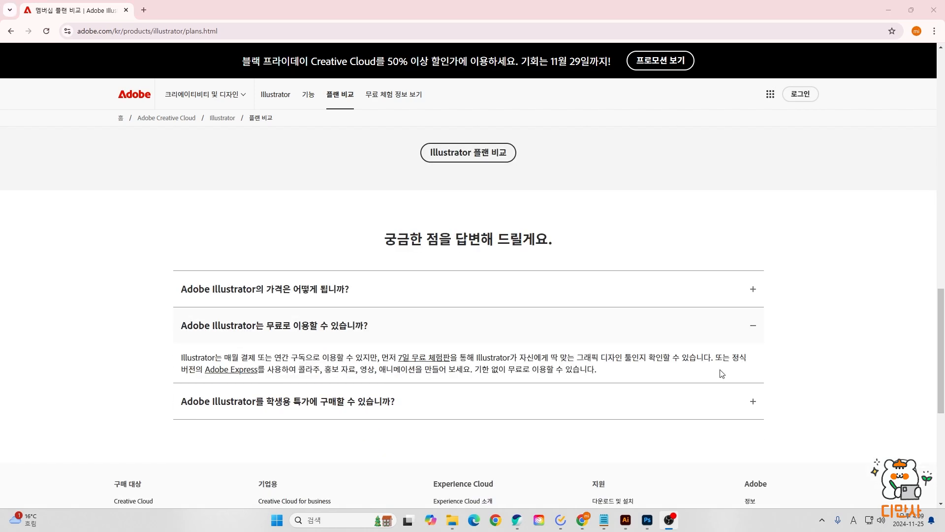
{"action": "scroll", "coordinate": [310, 338], "scroll_direction": "up", "scroll_amount": 5}
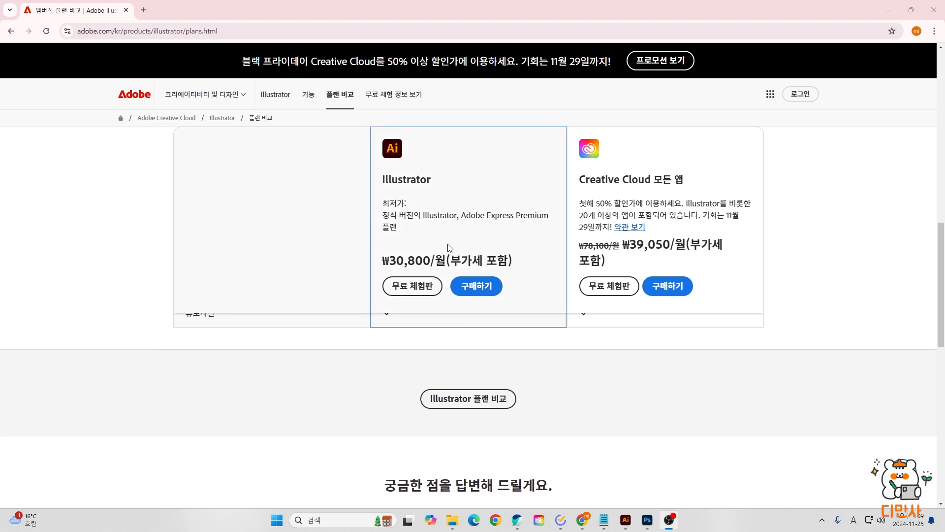
{"action": "scroll", "coordinate": [316, 314], "scroll_direction": "down", "scroll_amount": 3}
{"action": "scroll", "coordinate": [315, 313], "scroll_direction": "down", "scroll_amount": 1}
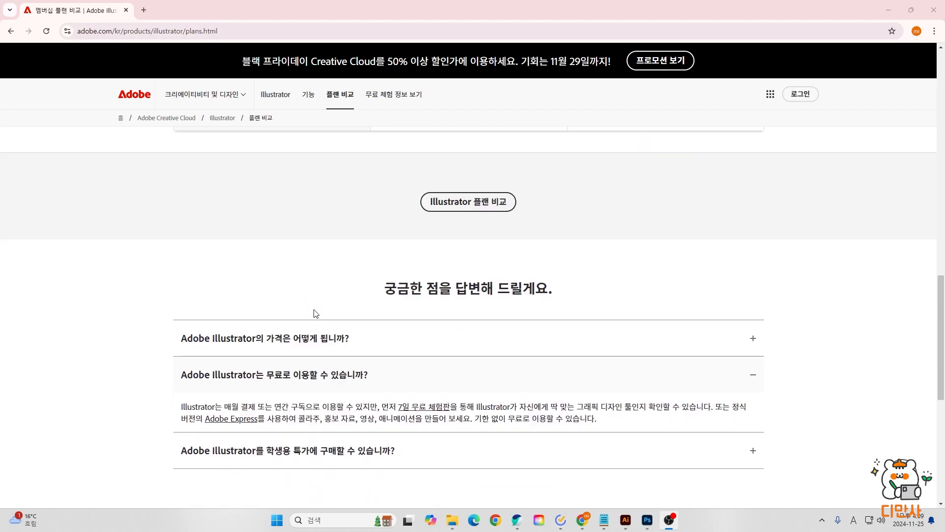
{"action": "scroll", "coordinate": [315, 313], "scroll_direction": "down", "scroll_amount": 2}
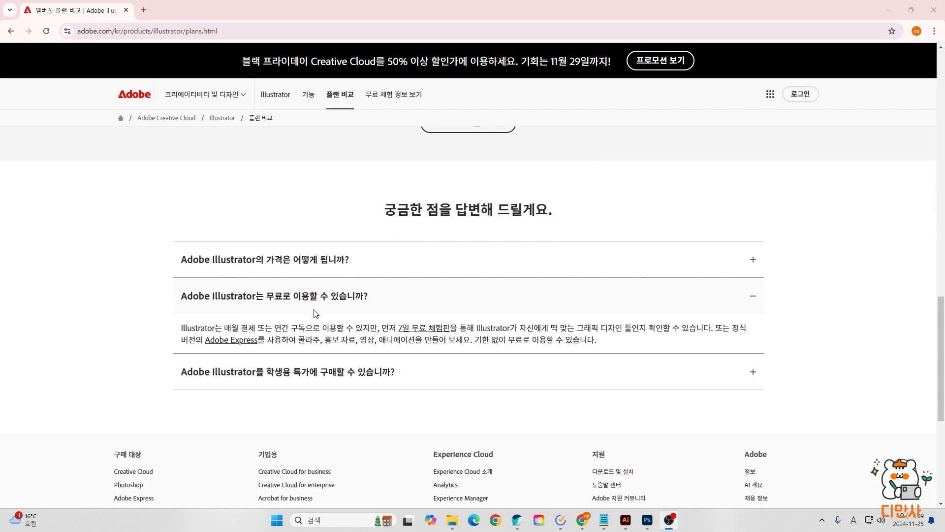
{"action": "left_click_drag", "start_coordinate": [395, 310], "coordinate": [467, 310]}
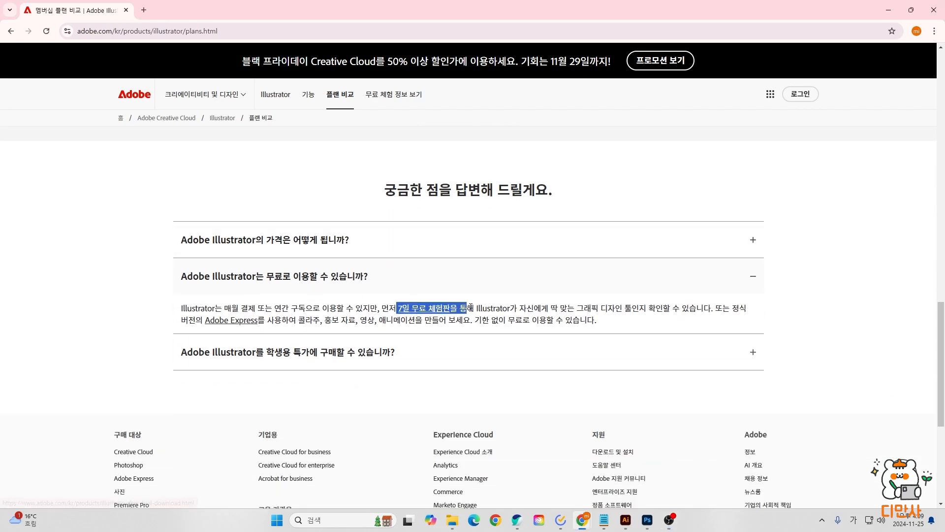
{"action": "left_click", "coordinate": [476, 319]}
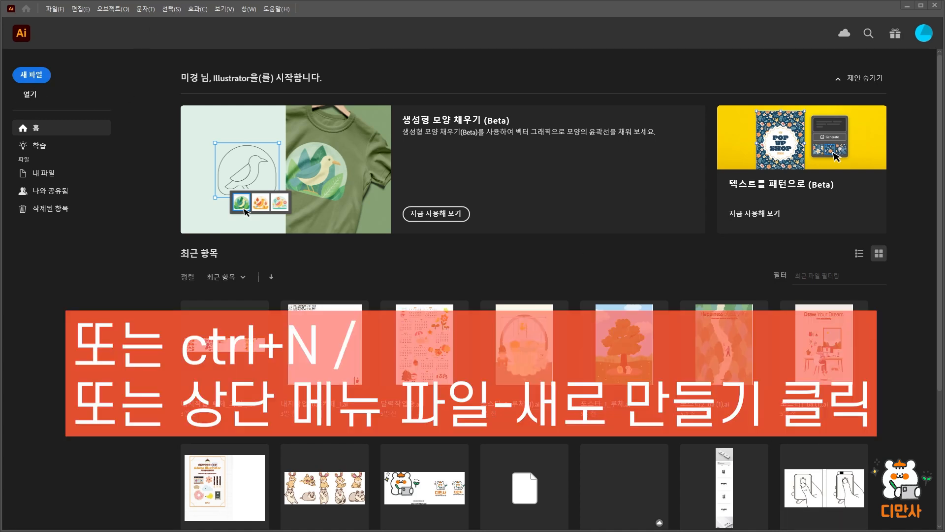
Step: In Illustrator, open the new document settings, check the width and height fields, and show the 인쇄 (print) presets
{"action": "key", "text": "ctrl+n"}
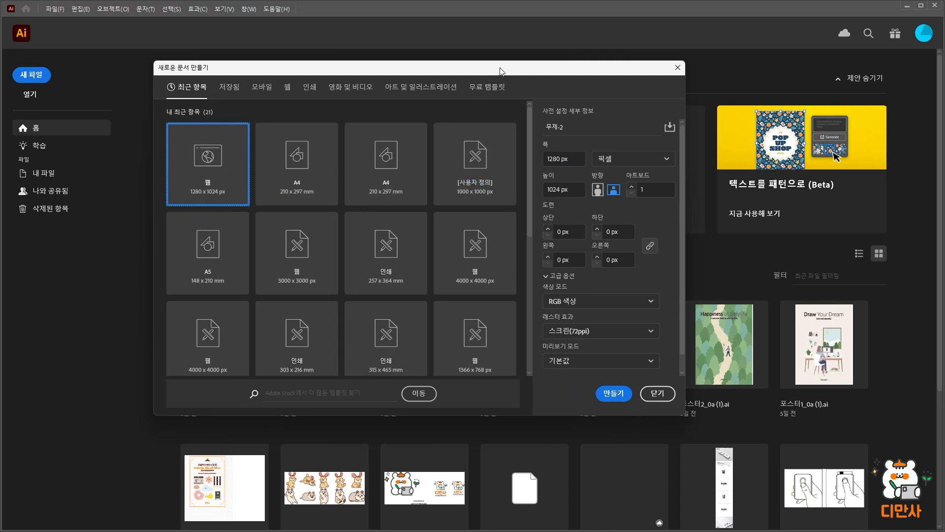
{"action": "left_click_drag", "start_coordinate": [501, 71], "coordinate": [508, 80]}
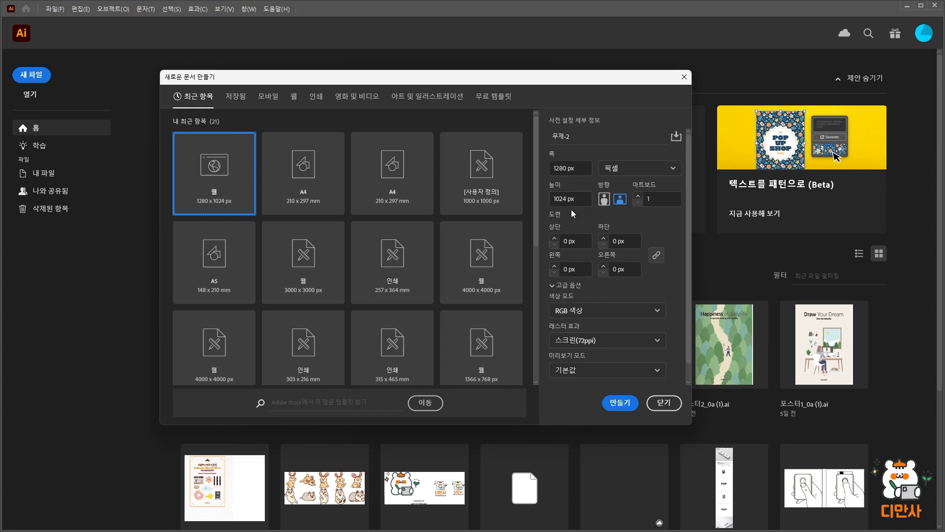
{"action": "left_click", "coordinate": [571, 167]}
{"action": "left_click", "coordinate": [575, 199]}
{"action": "left_click", "coordinate": [579, 199]}
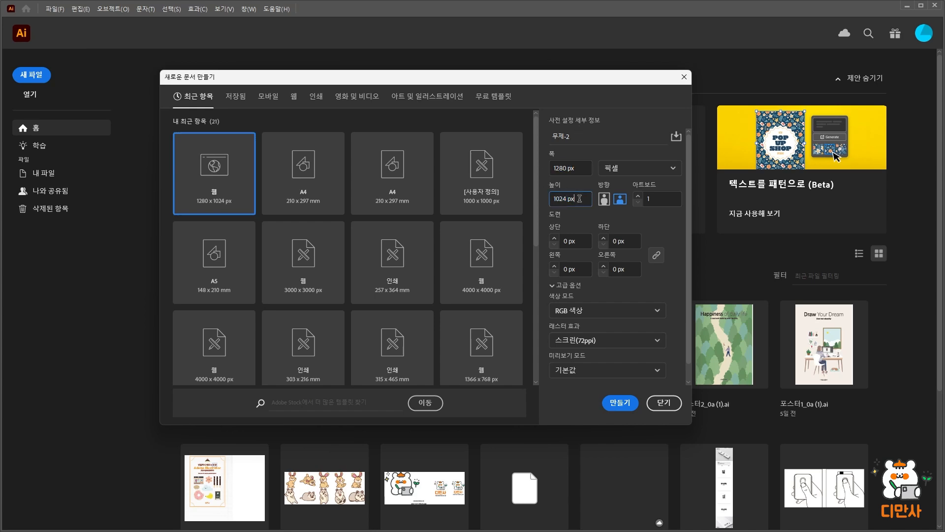
{"action": "left_click", "coordinate": [293, 97]}
{"action": "left_click", "coordinate": [315, 96]}
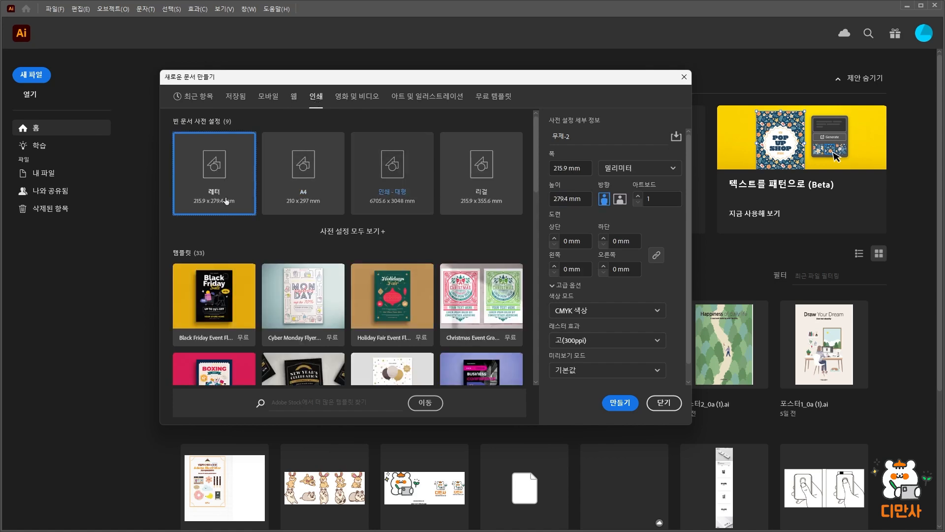
Step: Create a new document from the 웹 preset 일반 at 1366 x 768 px, with pixel units and RGB color mode
{"action": "left_click", "coordinate": [293, 96]}
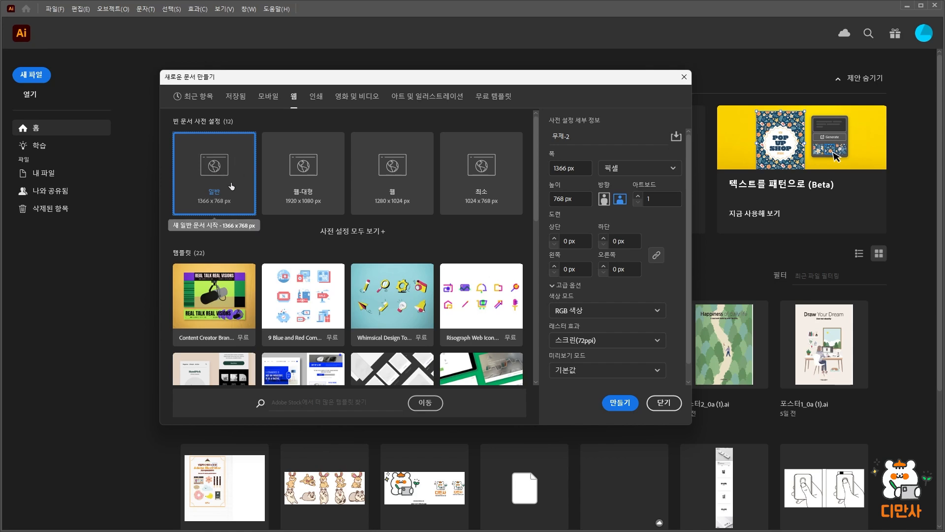
{"action": "left_click", "coordinate": [645, 169]}
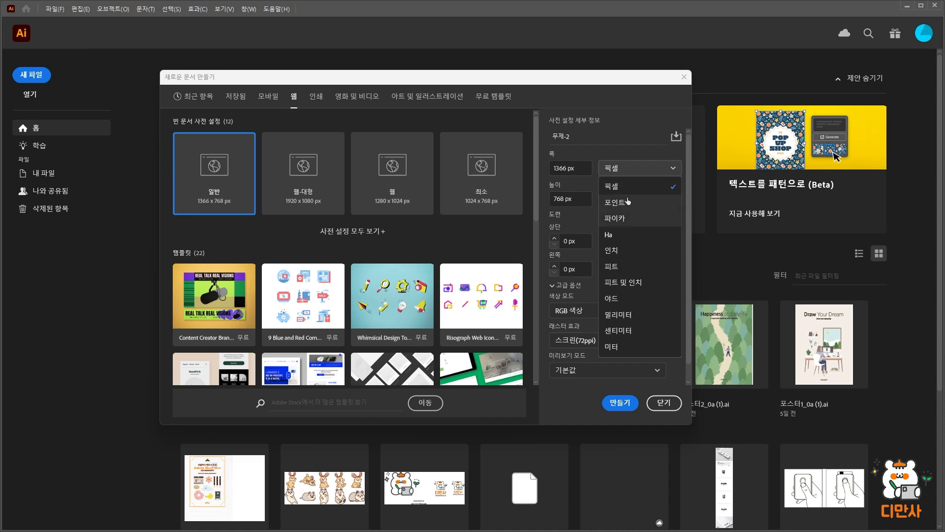
{"action": "left_click", "coordinate": [637, 172]}
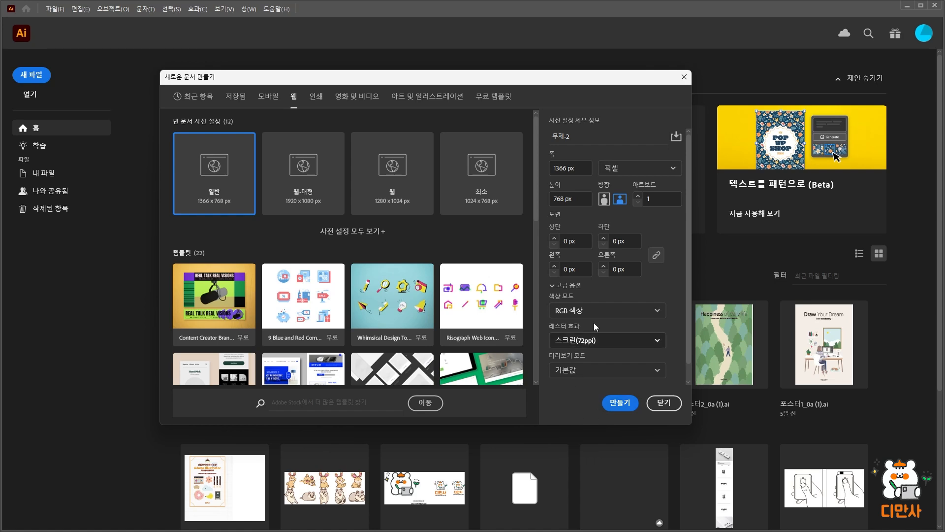
{"action": "left_click", "coordinate": [602, 310]}
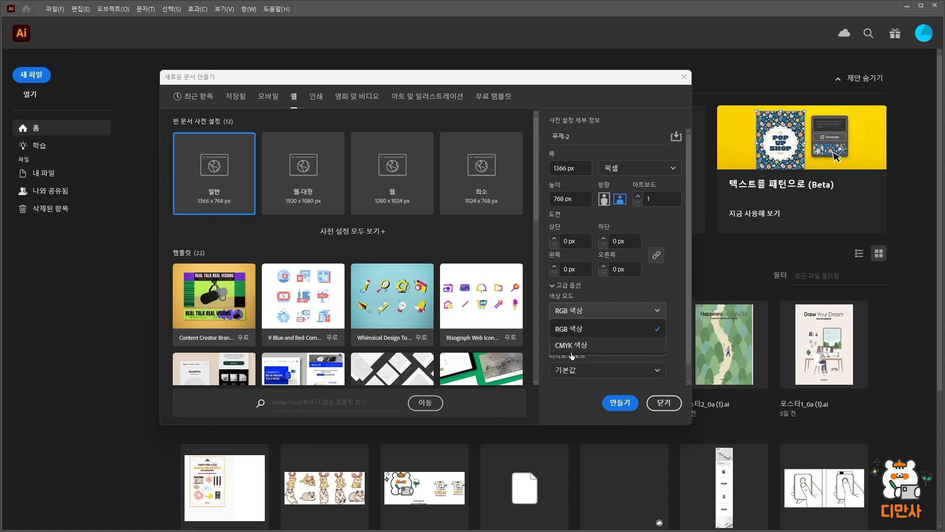
{"action": "left_click", "coordinate": [586, 410]}
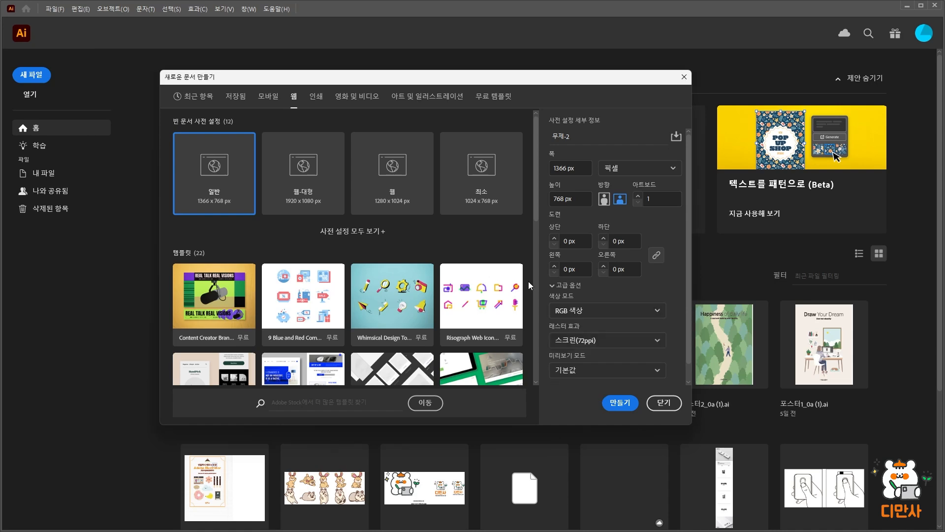
{"action": "left_click", "coordinate": [611, 410]}
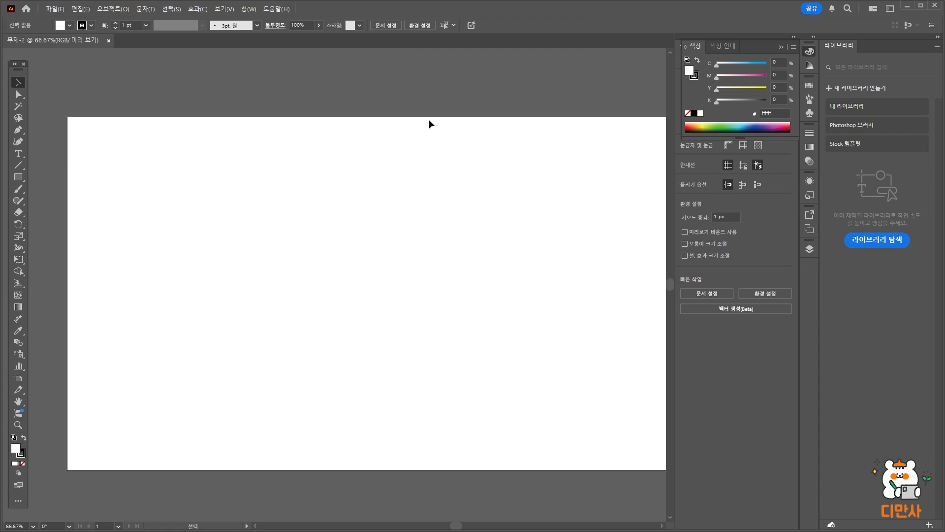
Step: Pan the view around the blank artboard with the Hand tool
{"action": "key", "text": "space"}
{"action": "left_click_drag", "start_coordinate": [335, 226], "coordinate": [270, 219]}
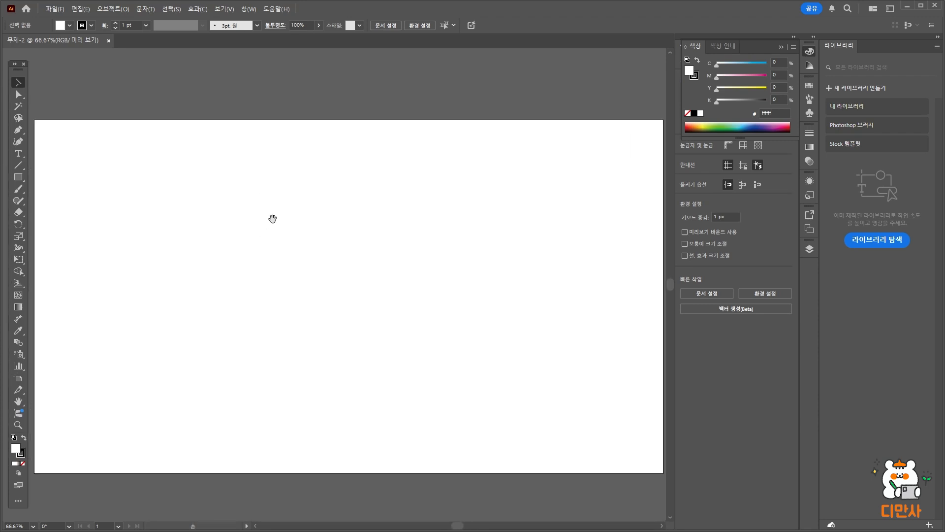
{"action": "key", "text": "space"}
{"action": "key", "text": "space"}
{"action": "left_click_drag", "start_coordinate": [321, 201], "coordinate": [312, 268]}
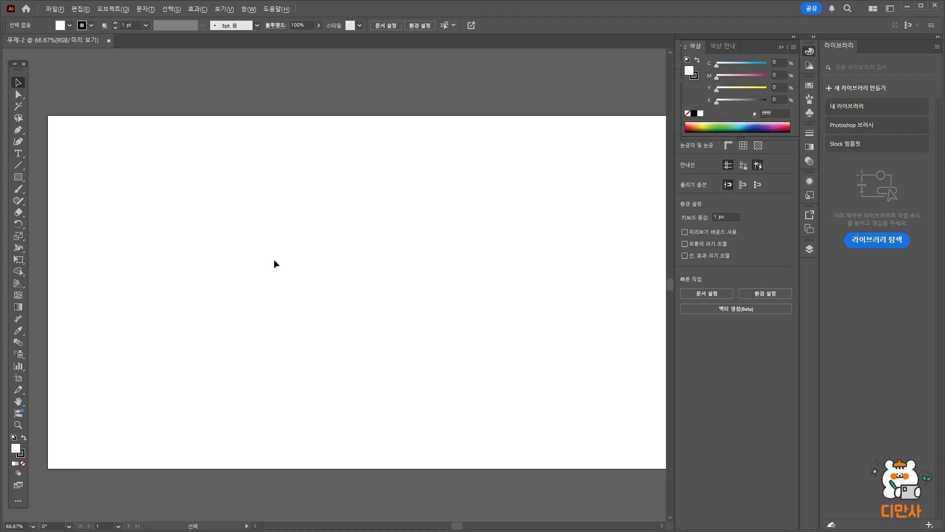
Step: Zoom in and out on the blank artboard to view it at different magnifications
{"action": "scroll", "coordinate": [274, 259], "scroll_direction": "up", "scroll_amount": 1}
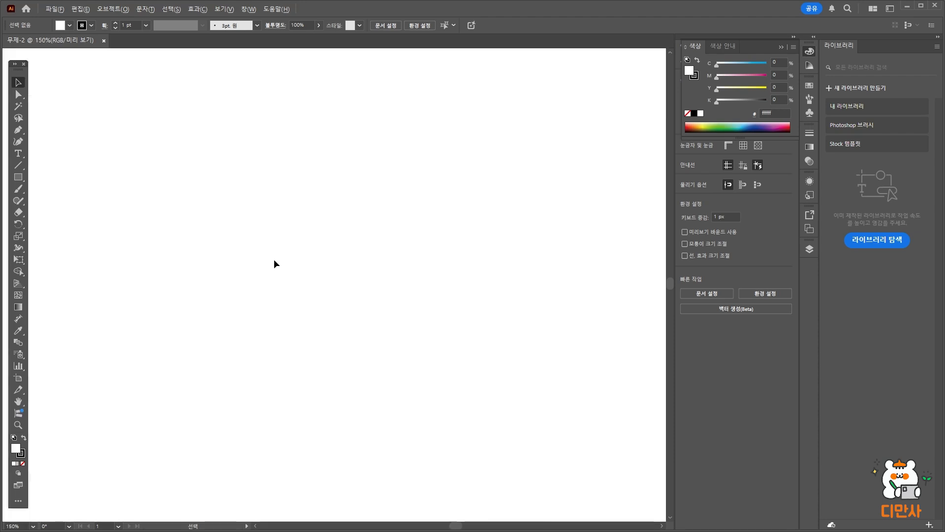
{"action": "scroll", "coordinate": [274, 259], "scroll_direction": "down", "scroll_amount": 6}
{"action": "scroll", "coordinate": [274, 259], "scroll_direction": "up", "scroll_amount": 5}
{"action": "scroll", "coordinate": [274, 259], "scroll_direction": "down", "scroll_amount": 3}
{"action": "scroll", "coordinate": [274, 259], "scroll_direction": "up", "scroll_amount": 1}
{"action": "scroll", "coordinate": [274, 259], "scroll_direction": "up", "scroll_amount": 2}
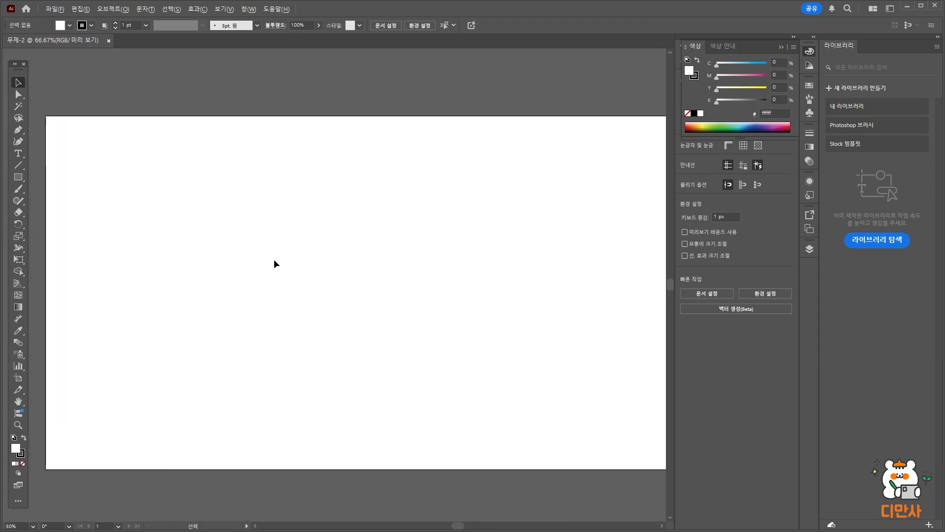
Step: Zoom the blank artboard between 50% and 100%, and pan it around the canvas
{"action": "scroll", "coordinate": [274, 259], "scroll_direction": "down", "scroll_amount": 3}
{"action": "scroll", "coordinate": [274, 259], "scroll_direction": "up", "scroll_amount": 1}
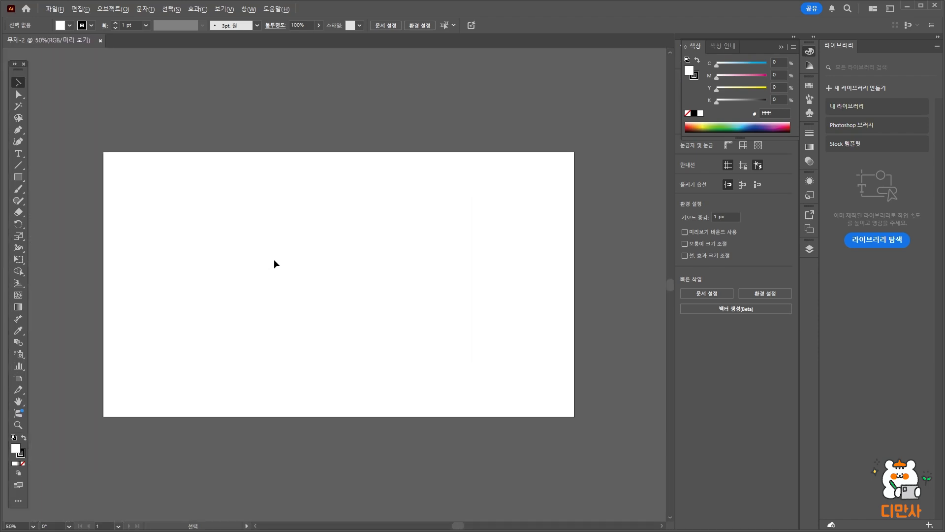
{"action": "scroll", "coordinate": [273, 259], "scroll_direction": "up", "scroll_amount": 2}
{"action": "scroll", "coordinate": [273, 259], "scroll_direction": "down", "scroll_amount": 3}
{"action": "scroll", "coordinate": [274, 259], "scroll_direction": "up", "scroll_amount": 1}
{"action": "scroll", "coordinate": [273, 259], "scroll_direction": "up", "scroll_amount": 2}
{"action": "scroll", "coordinate": [274, 259], "scroll_direction": "down", "scroll_amount": 3}
{"action": "scroll", "coordinate": [274, 259], "scroll_direction": "up", "scroll_amount": 1}
{"action": "scroll", "coordinate": [334, 340], "scroll_direction": "up", "scroll_amount": 1}
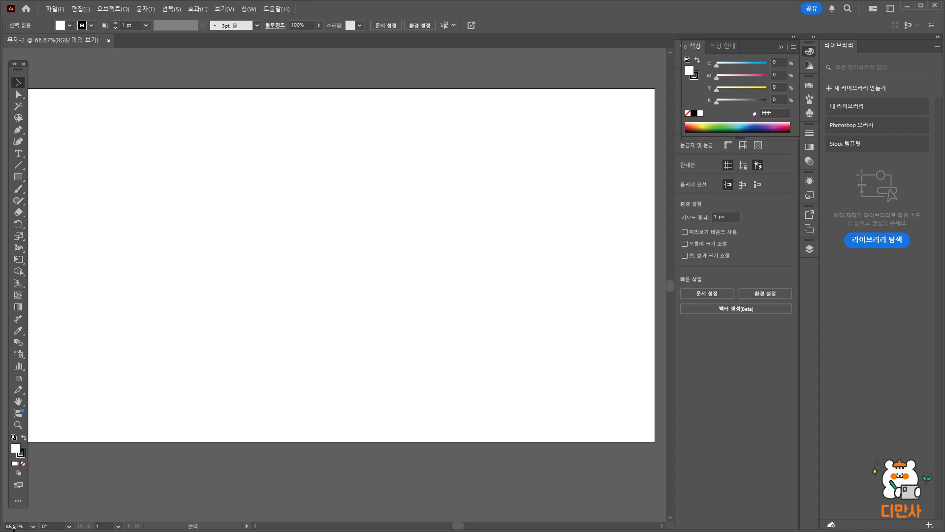
{"action": "scroll", "coordinate": [284, 392], "scroll_direction": "up", "scroll_amount": 1}
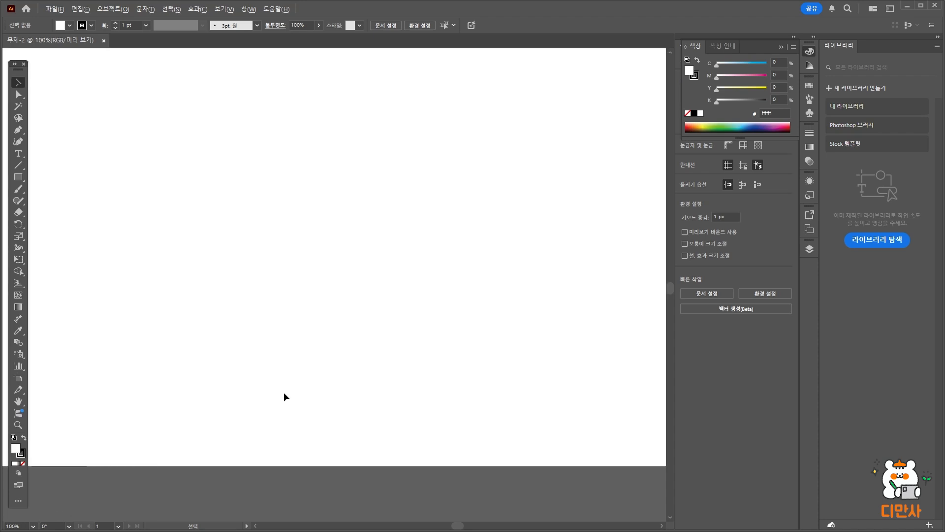
{"action": "scroll", "coordinate": [273, 324], "scroll_direction": "down", "scroll_amount": 1}
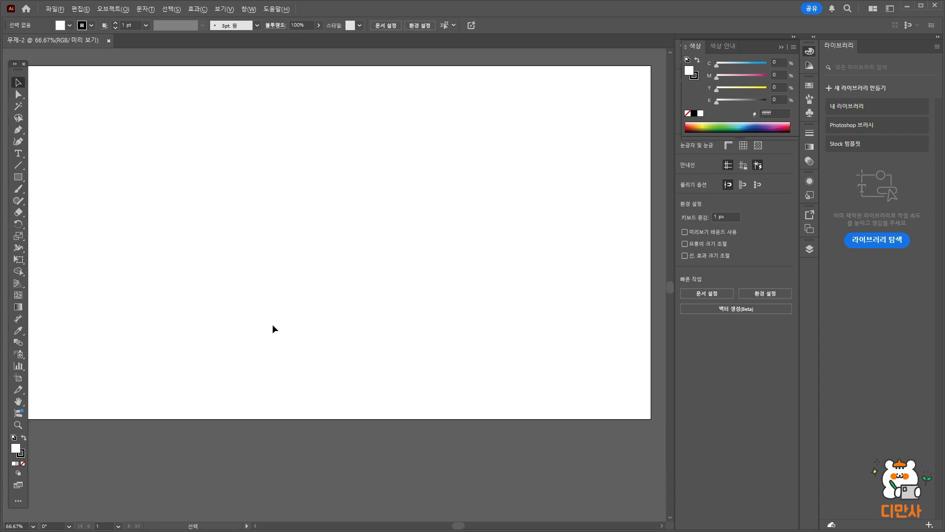
{"action": "left_click_drag", "start_coordinate": [215, 240], "coordinate": [289, 292]}
{"action": "left_click_drag", "start_coordinate": [216, 280], "coordinate": [182, 244]}
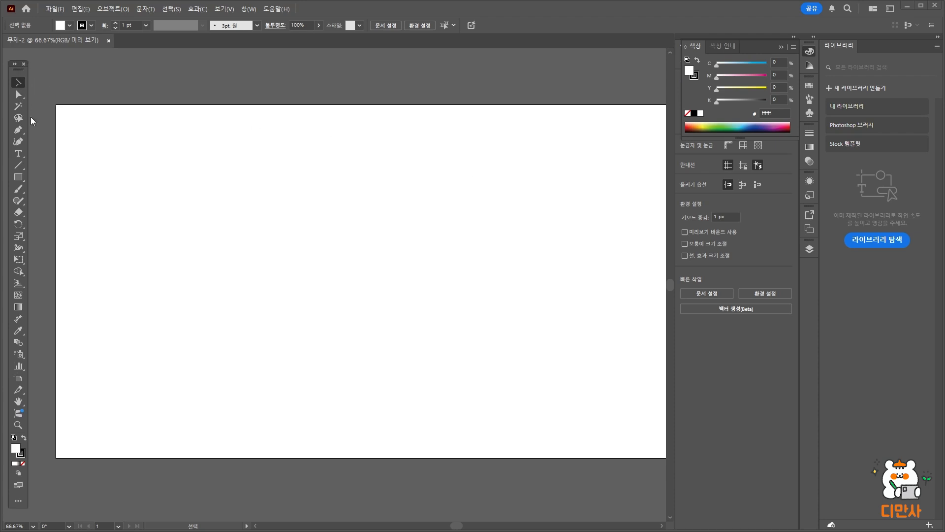
Step: Switch the tools panel between its single-column and double-column layouts, and close it
{"action": "left_click", "coordinate": [15, 64]}
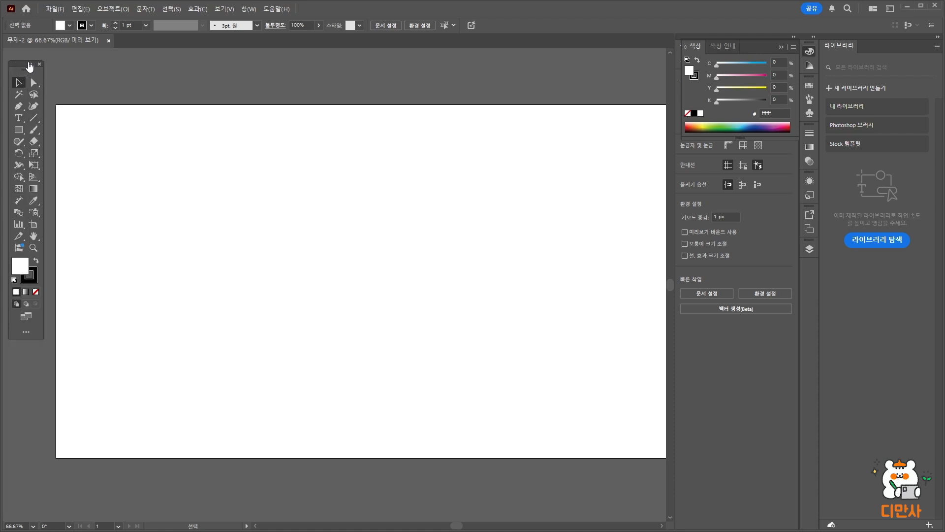
{"action": "left_click", "coordinate": [29, 64]}
{"action": "left_click", "coordinate": [21, 65]}
{"action": "left_click", "coordinate": [38, 65]}
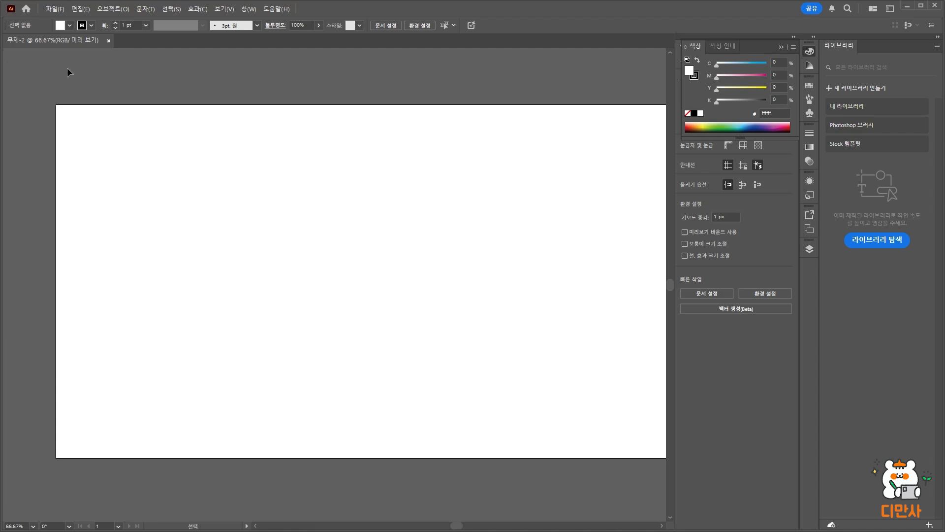
Step: Show the 고급 (advanced) toolbar again and shift it slightly toward the window's upper corner
{"action": "left_click", "coordinate": [247, 9]}
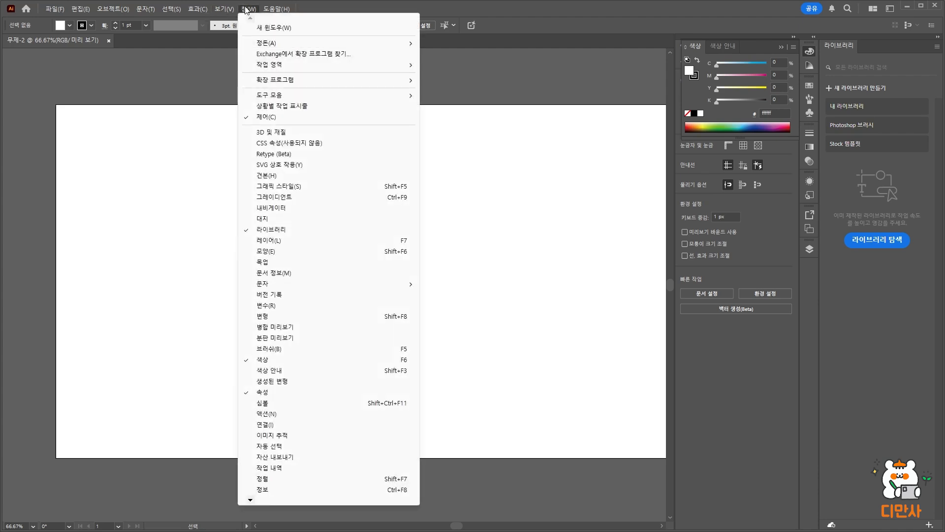
{"action": "mouse_move", "coordinate": [332, 96]}
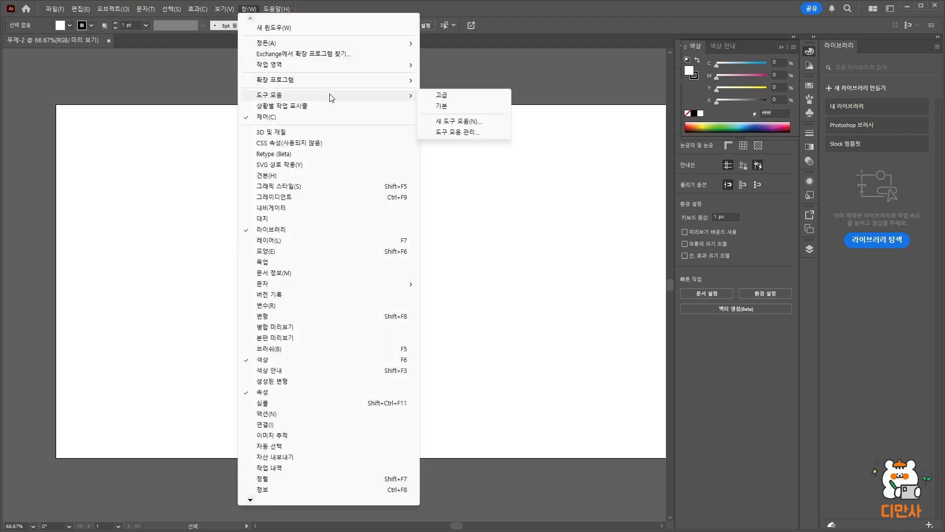
{"action": "left_click", "coordinate": [488, 98]}
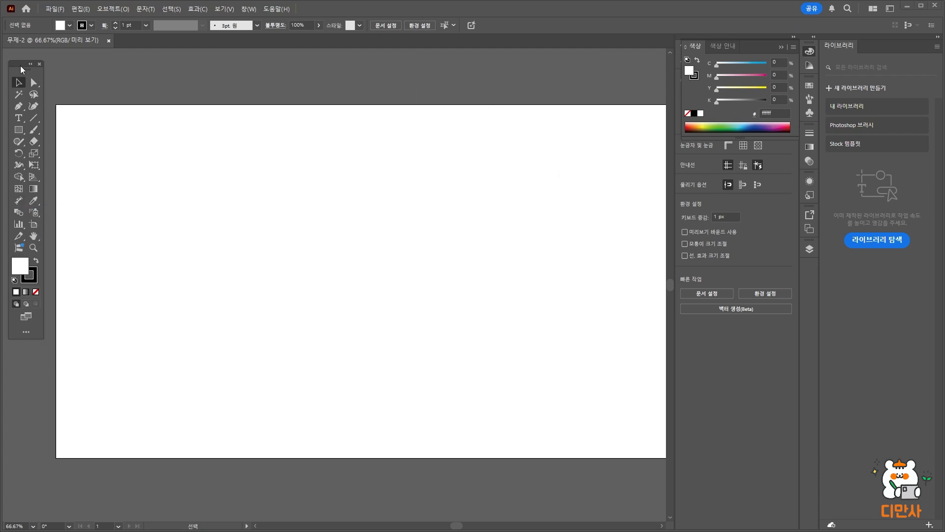
{"action": "left_click_drag", "start_coordinate": [20, 70], "coordinate": [17, 68]}
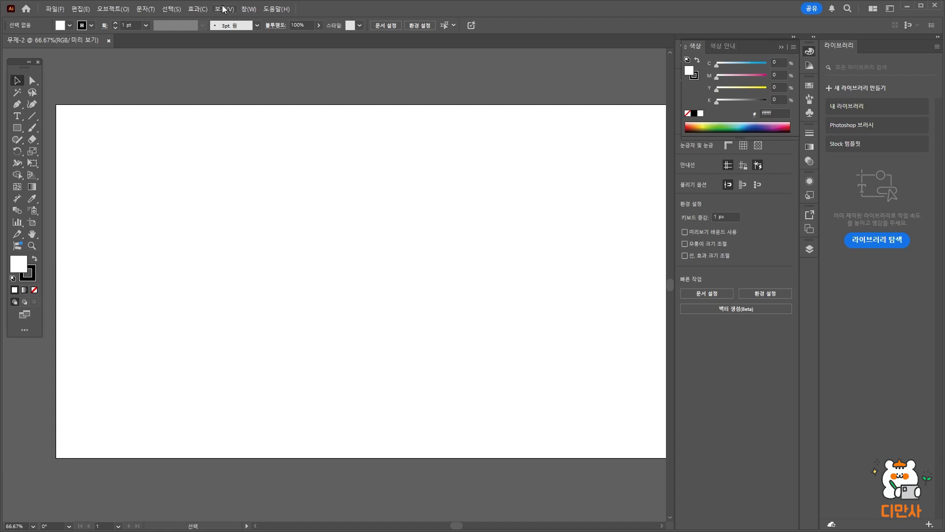
Step: Check which 도구 모음 (toolbar) option is active, and collapse the toolbar to a single column
{"action": "left_click", "coordinate": [248, 9]}
{"action": "mouse_move", "coordinate": [303, 96]}
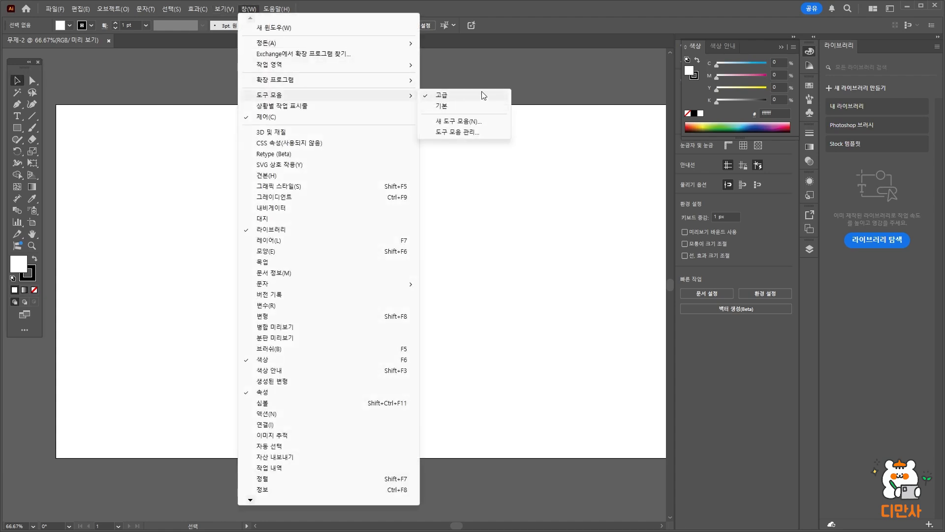
{"action": "left_click", "coordinate": [182, 101]}
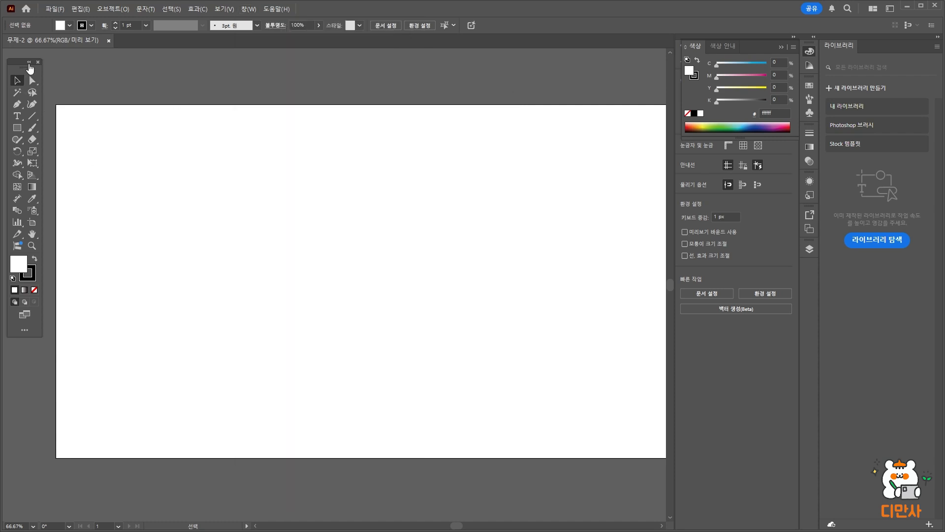
{"action": "left_click", "coordinate": [29, 62]}
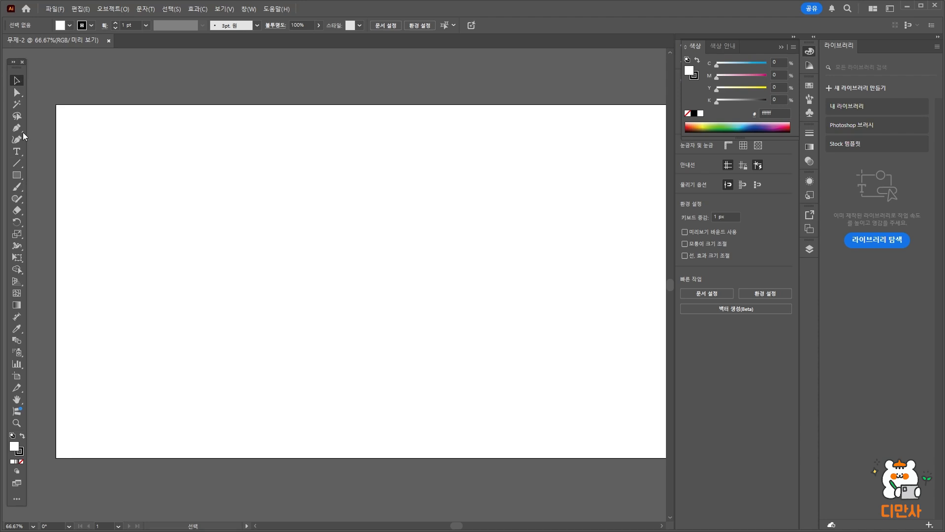
Step: Draw a perfect circle about 381 px in diameter in the artboard's upper-left area with the Ellipse tool (원형 도구)
{"action": "left_click", "coordinate": [20, 175]}
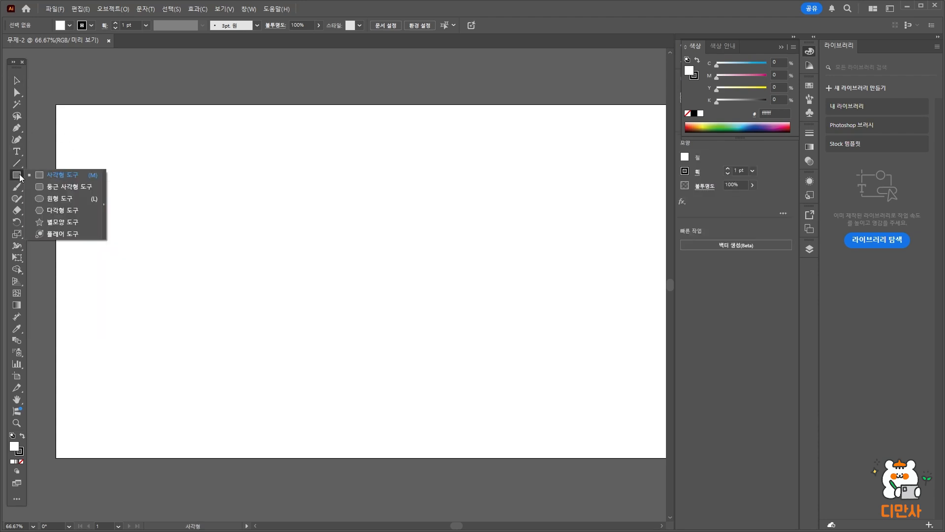
{"action": "left_click", "coordinate": [20, 176]}
{"action": "left_click", "coordinate": [20, 176]}
{"action": "left_click", "coordinate": [74, 199]}
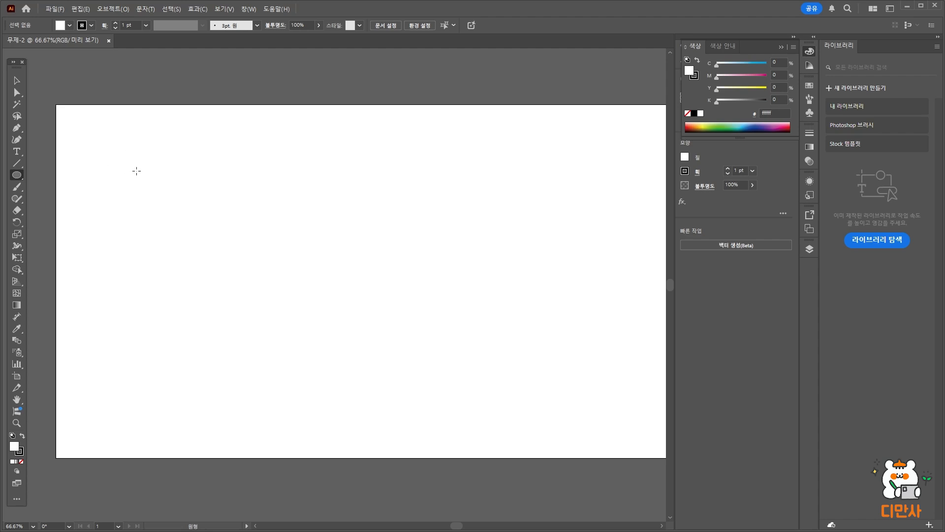
{"action": "left_click_drag", "start_coordinate": [159, 135], "coordinate": [438, 369]}
{"action": "left_click_drag", "start_coordinate": [294, 199], "coordinate": [398, 399]}
{"action": "key", "text": "shift"}
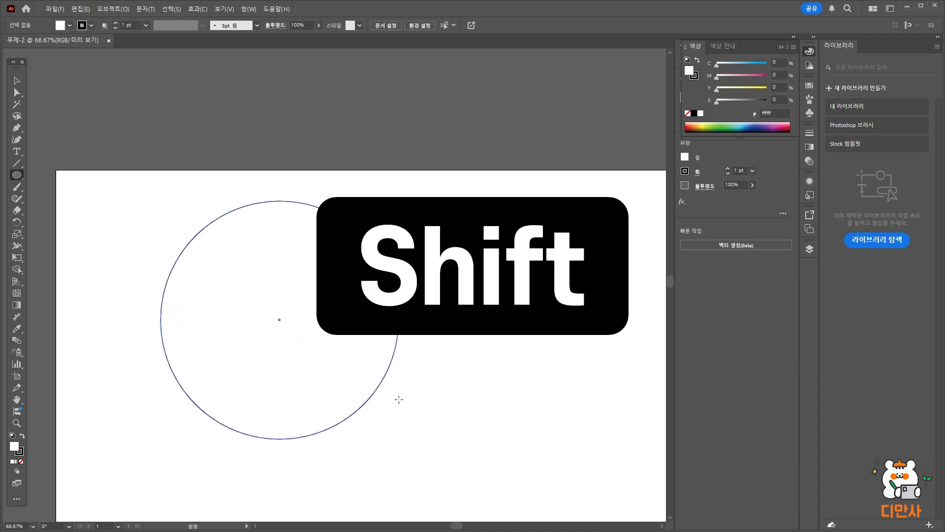
{"action": "left_click_drag", "start_coordinate": [399, 399], "coordinate": [338, 371]}
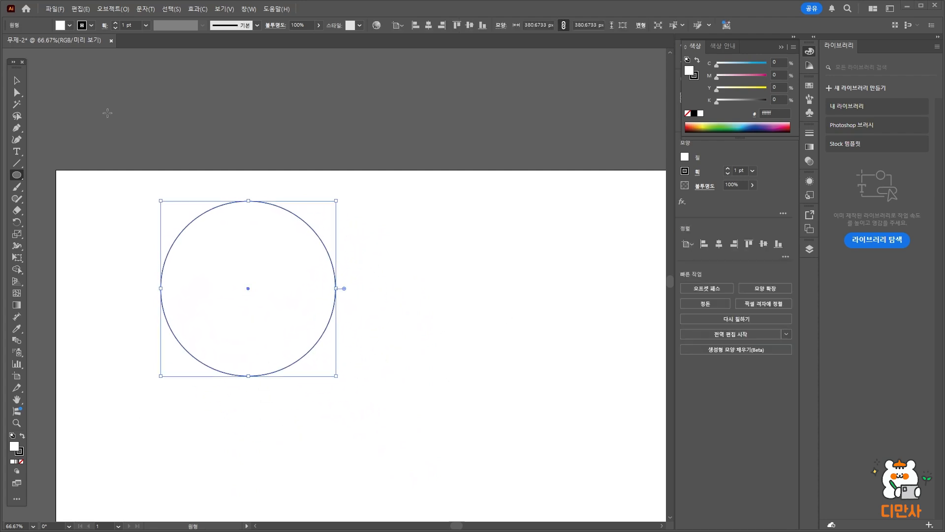
Step: Try drawing a freely proportioned ellipse about 475 x 209 px overlapping the circle, and undo it
{"action": "left_click_drag", "start_coordinate": [276, 332], "coordinate": [348, 294]}
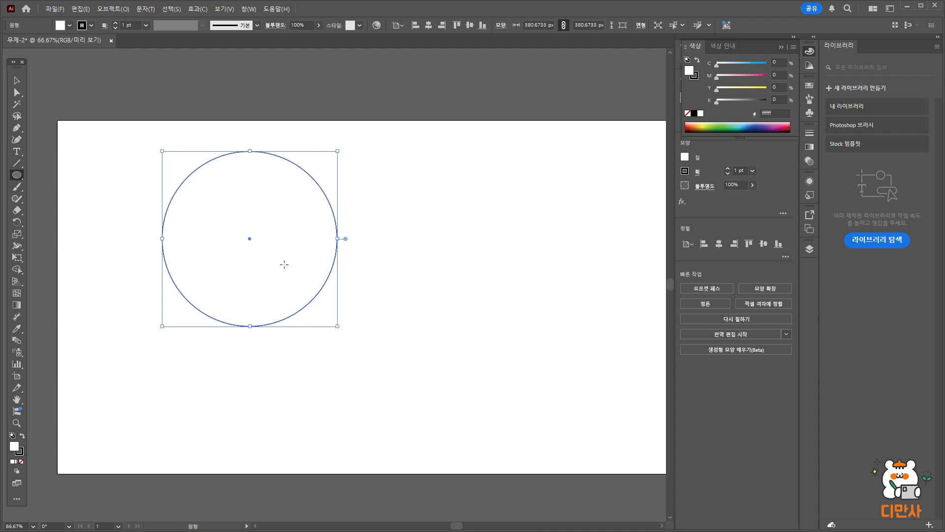
{"action": "mouse_move", "coordinate": [256, 219]}
{"action": "left_mouse_down"}
{"action": "mouse_move", "coordinate": [538, 363]}
{"action": "mouse_move", "coordinate": [464, 253]}
{"action": "mouse_move", "coordinate": [473, 315]}
{"action": "left_mouse_up"}
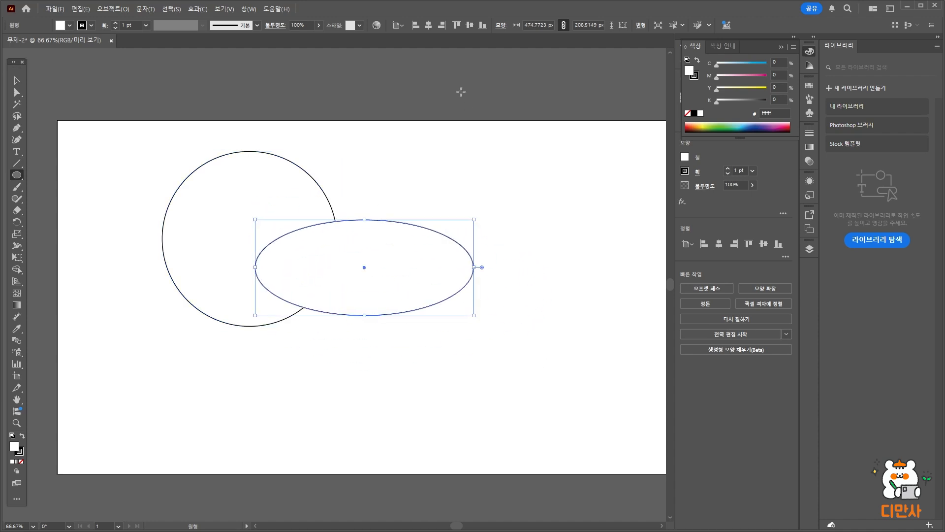
{"action": "key", "text": "ctrl+z"}
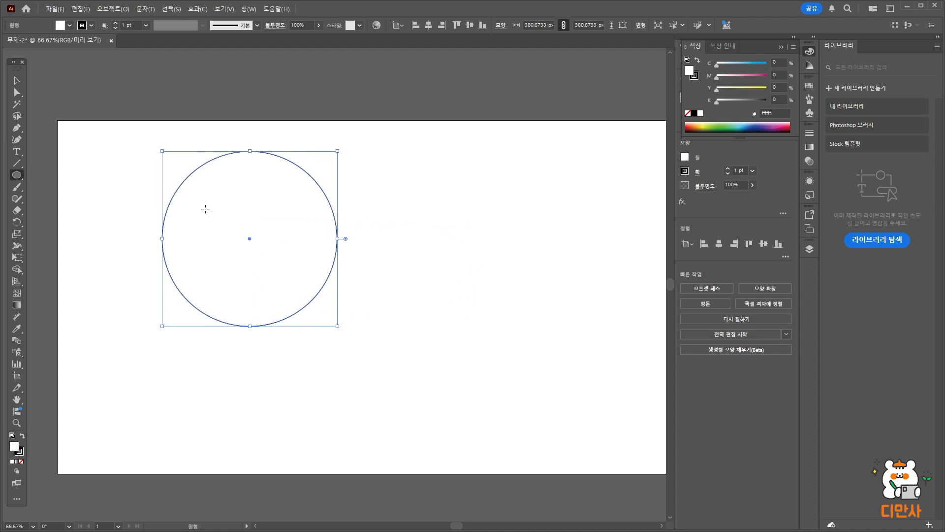
Step: Move the circle with the Selection tool, and compare how the Direct Selection tool displays its anchor points
{"action": "left_click", "coordinate": [17, 80]}
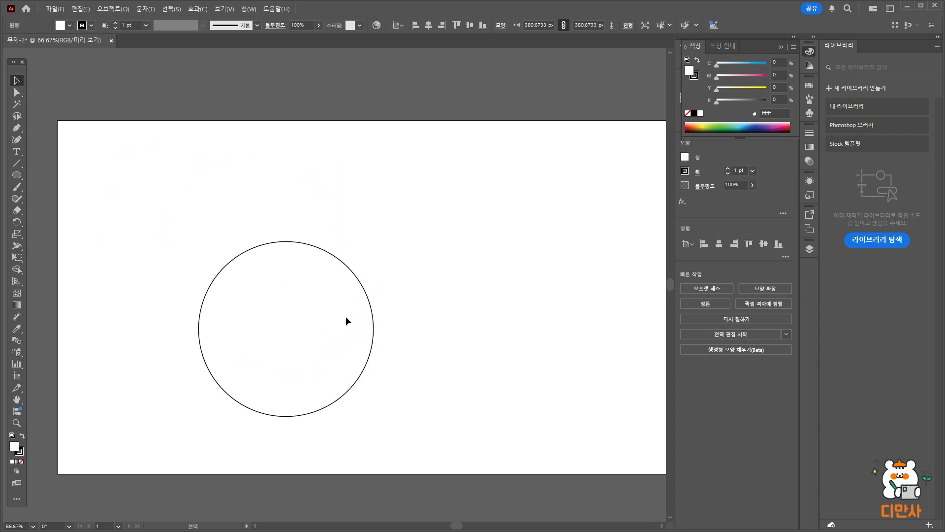
{"action": "left_click_drag", "start_coordinate": [345, 321], "coordinate": [336, 246]}
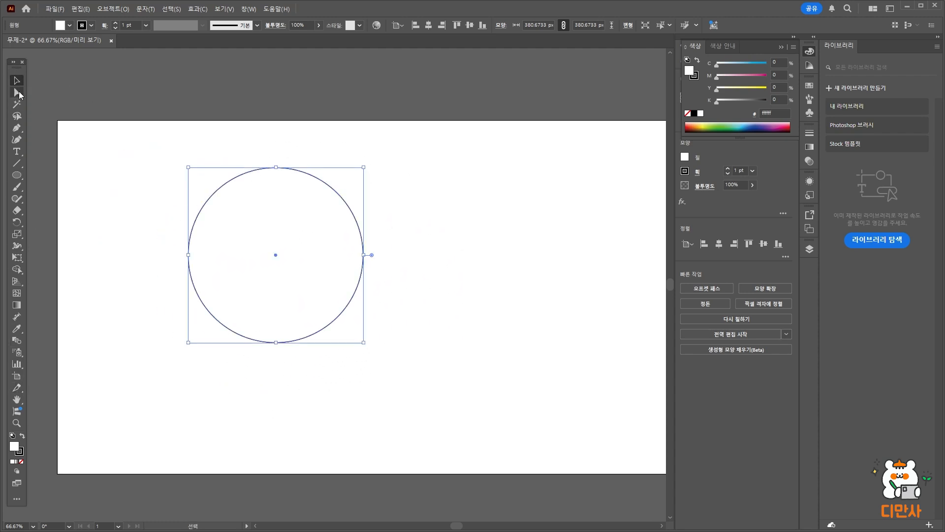
{"action": "left_click", "coordinate": [19, 92]}
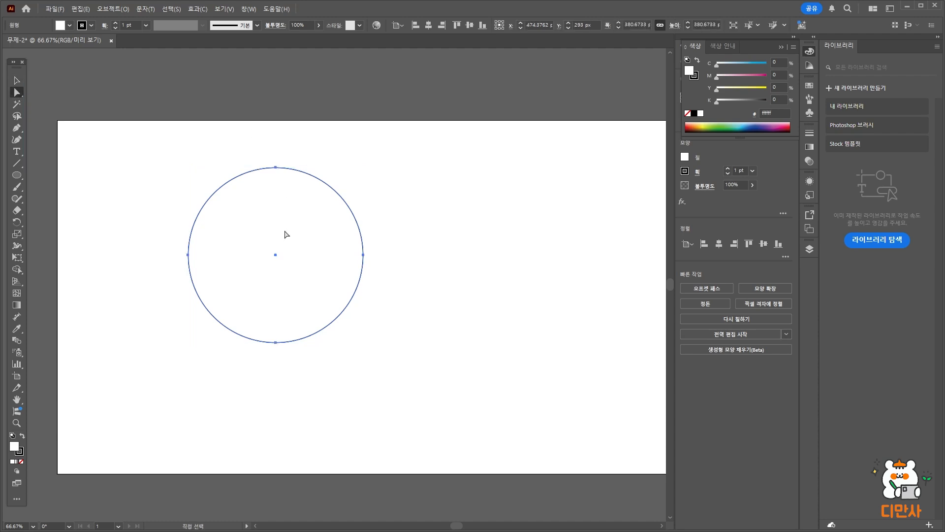
{"action": "left_click", "coordinate": [16, 80]}
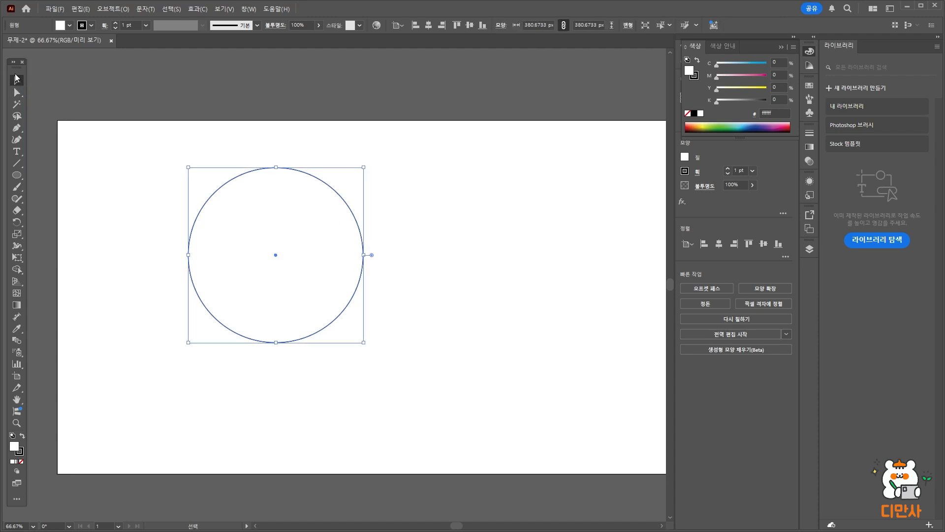
Step: Shift the circle a little to the right and scale it down proportionally to about 287 px
{"action": "left_click_drag", "start_coordinate": [222, 203], "coordinate": [258, 219]}
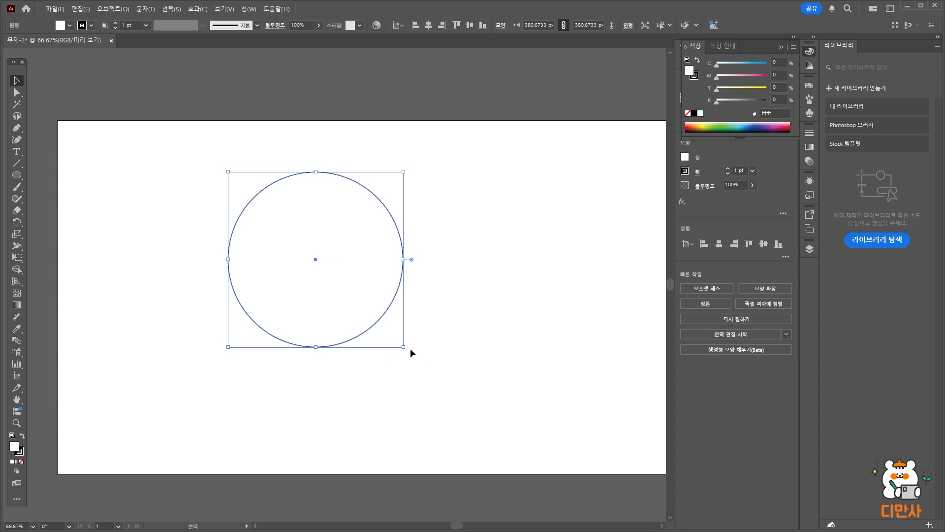
{"action": "left_click_drag", "start_coordinate": [403, 348], "coordinate": [360, 304]}
{"action": "key", "text": "shift"}
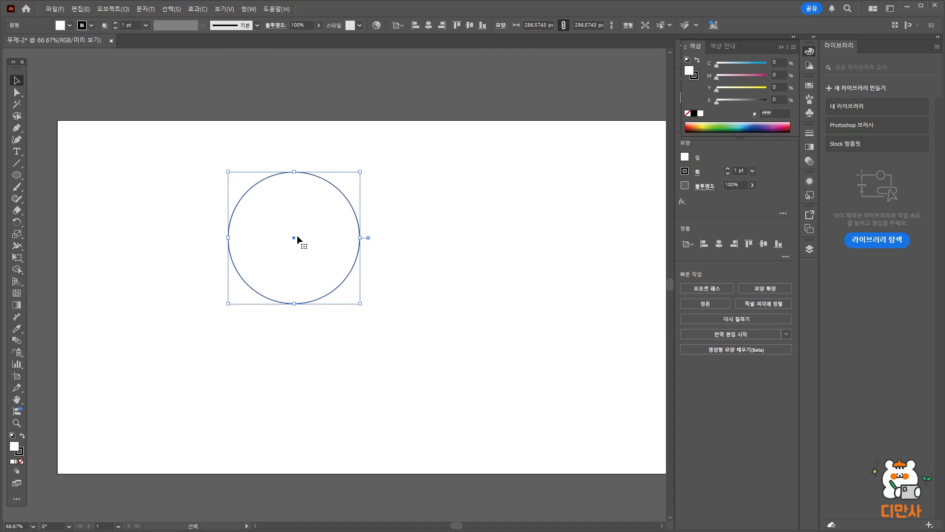
Step: Fill the circle with light blue 76cef4, choosing hue 200° in the Color Picker
{"action": "double_click", "coordinate": [15, 446]}
{"action": "left_click_drag", "start_coordinate": [643, 168], "coordinate": [505, 160]}
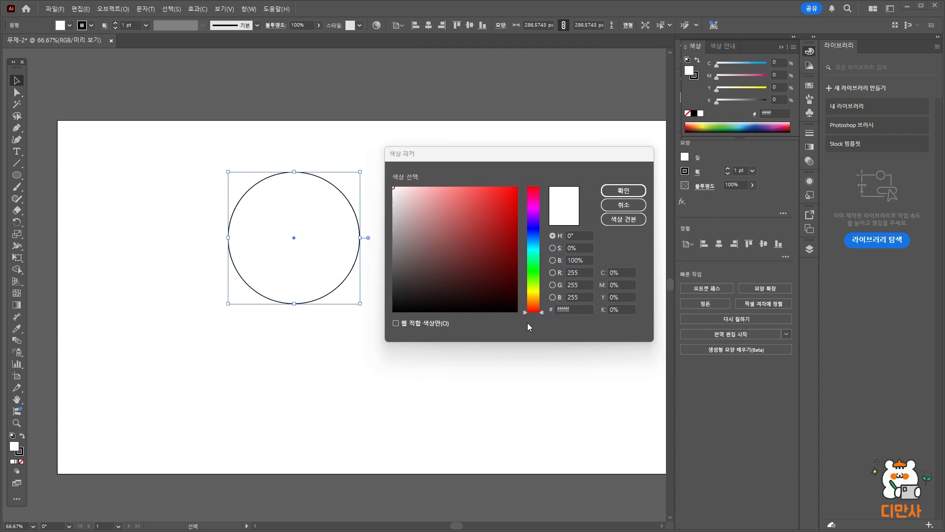
{"action": "left_click_drag", "start_coordinate": [536, 205], "coordinate": [535, 247]}
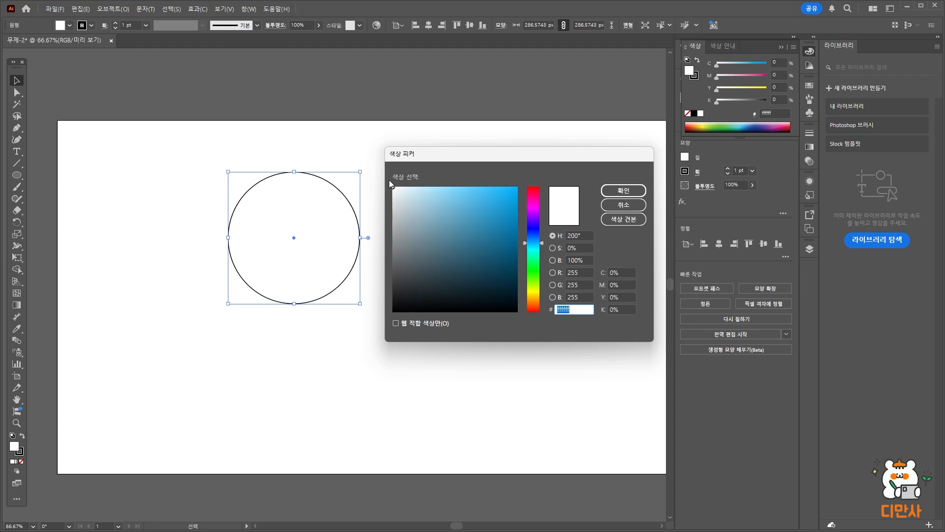
{"action": "mouse_move", "coordinate": [455, 206]}
{"action": "left_mouse_down"}
{"action": "mouse_move", "coordinate": [488, 202]}
{"action": "mouse_move", "coordinate": [493, 192]}
{"action": "mouse_move", "coordinate": [482, 190]}
{"action": "mouse_move", "coordinate": [486, 208]}
{"action": "mouse_move", "coordinate": [498, 201]}
{"action": "mouse_move", "coordinate": [450, 193]}
{"action": "mouse_move", "coordinate": [458, 191]}
{"action": "left_mouse_up"}
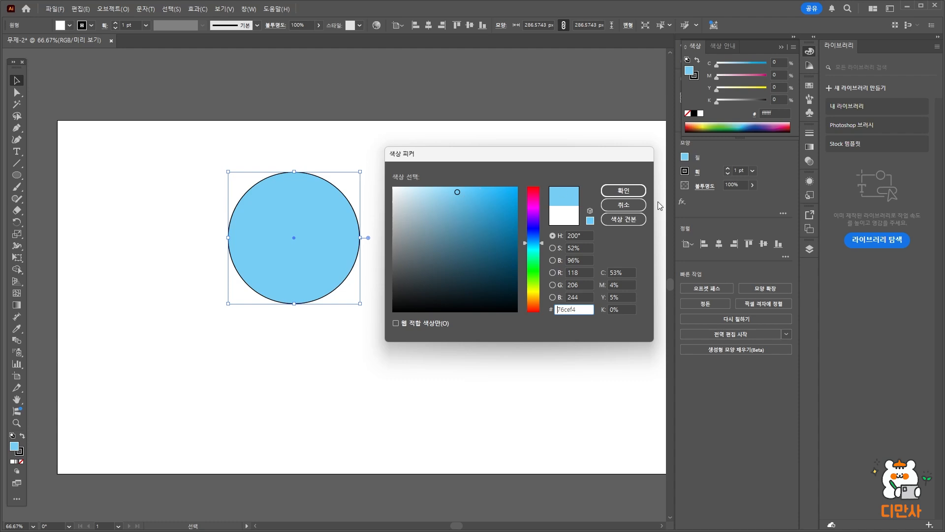
{"action": "left_click", "coordinate": [625, 191]}
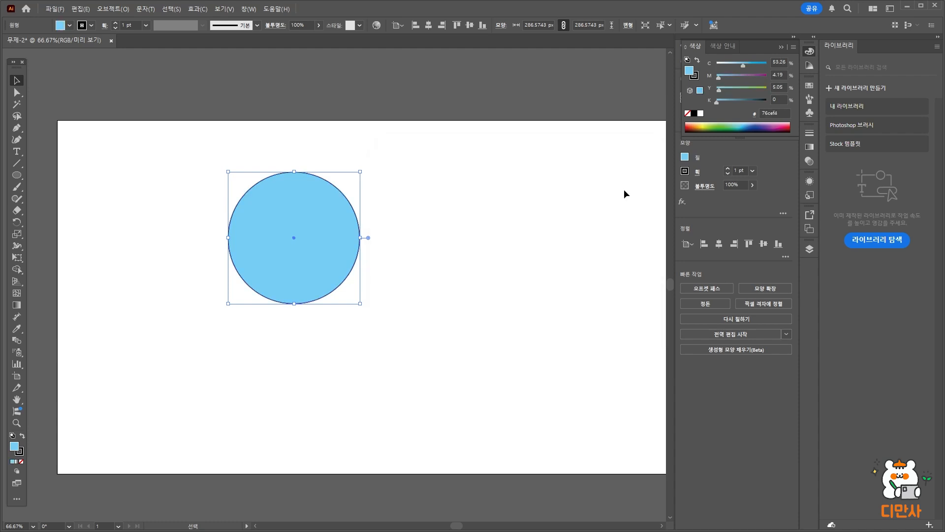
Step: Move the circle slightly up and to the right, remove its stroke, and deselect it
{"action": "left_click_drag", "start_coordinate": [326, 251], "coordinate": [337, 232]}
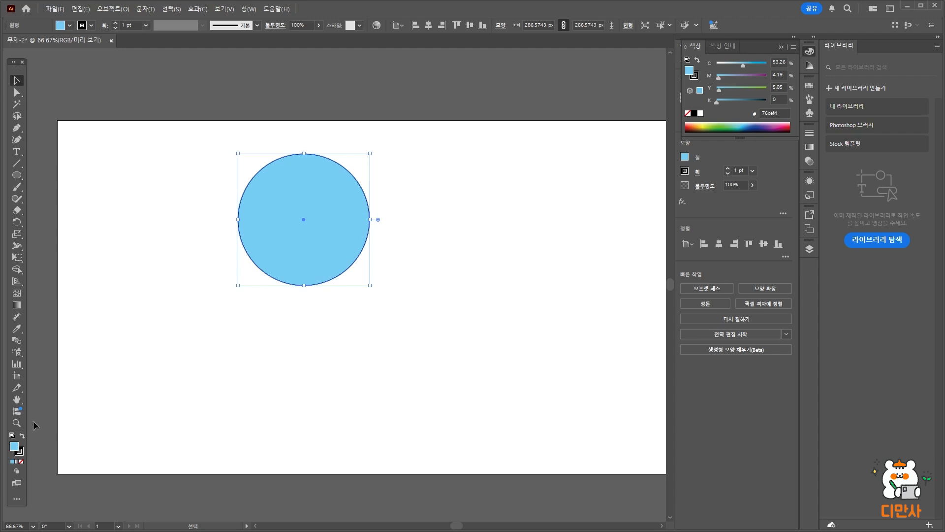
{"action": "left_click", "coordinate": [20, 453]}
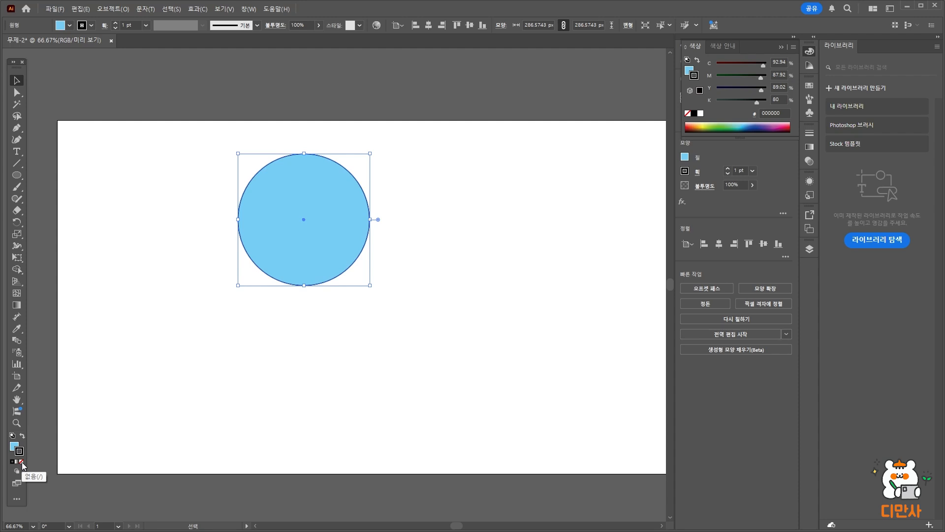
{"action": "left_click", "coordinate": [21, 462]}
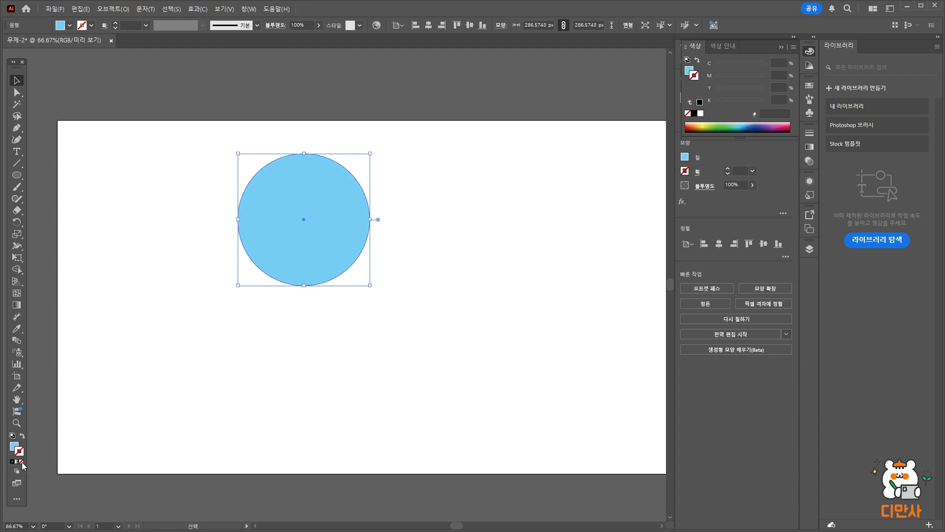
{"action": "left_click", "coordinate": [160, 327]}
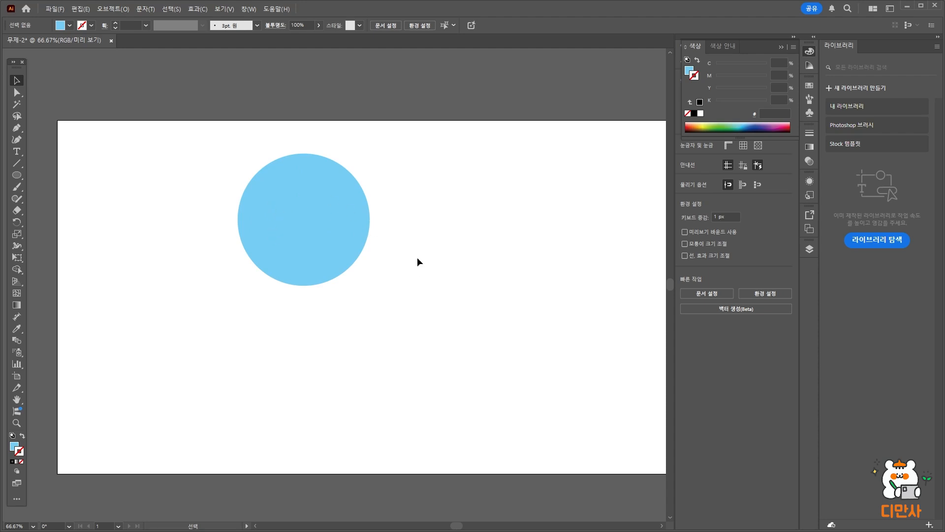
Step: Toggle the active color attribute between fill and stroke, ending with the fill active
{"action": "left_click", "coordinate": [15, 446]}
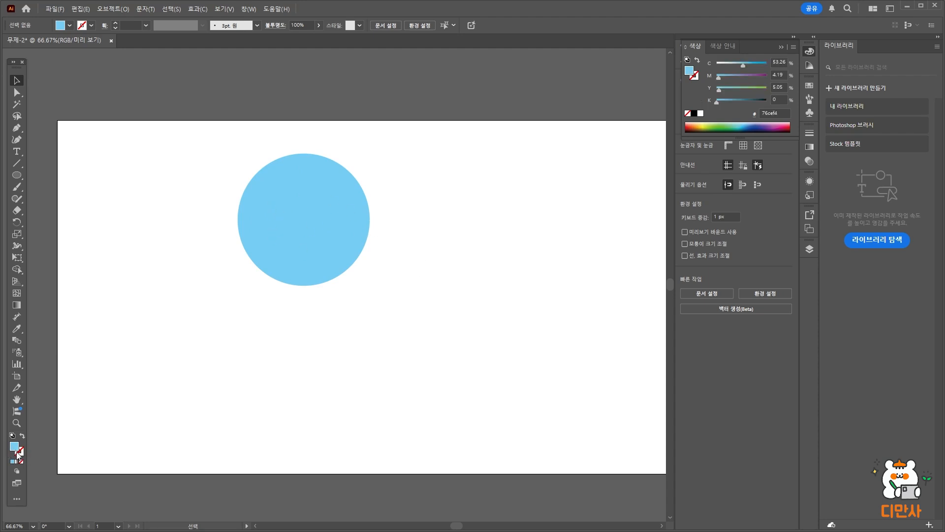
{"action": "left_click", "coordinate": [20, 453]}
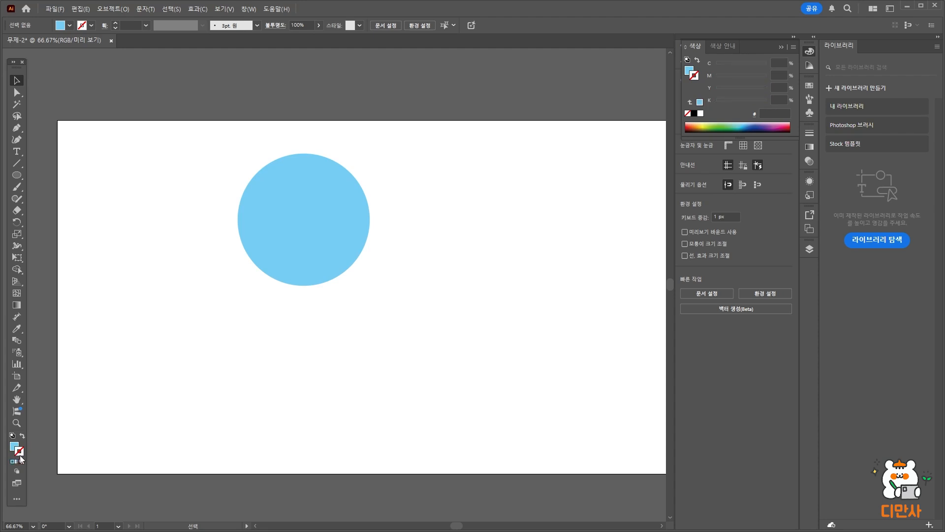
{"action": "left_click", "coordinate": [14, 446]}
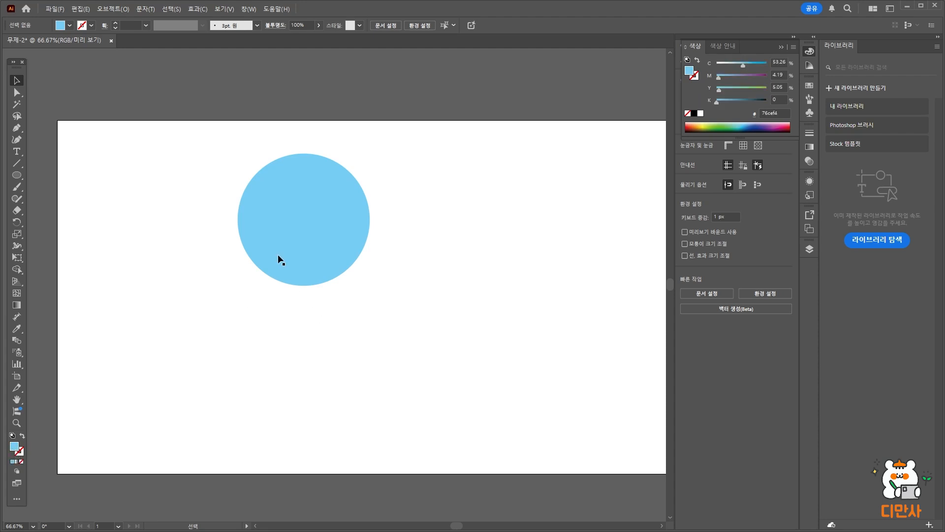
Step: Move the circle slightly up and to the right, and duplicate it to its lower left and lower right
{"action": "left_click_drag", "start_coordinate": [338, 243], "coordinate": [376, 231]}
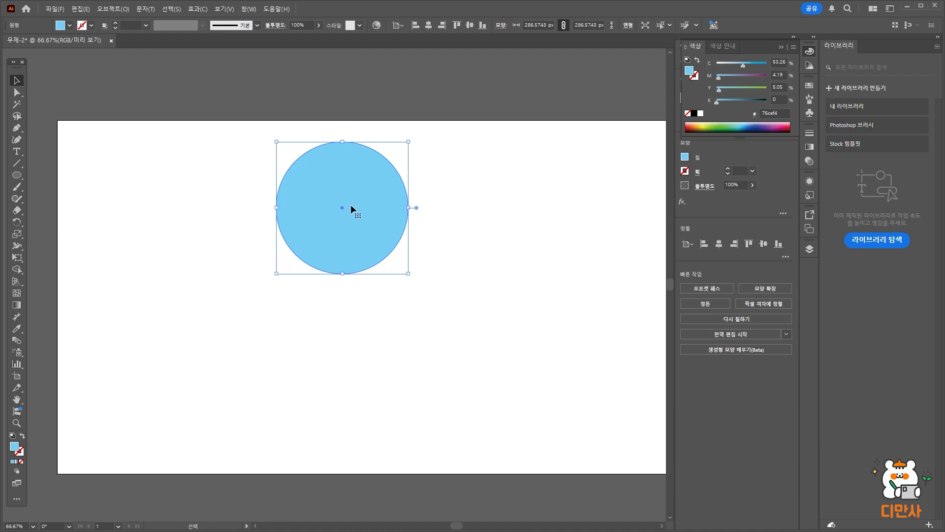
{"action": "key", "text": "alt"}
{"action": "left_click_drag", "start_coordinate": [357, 202], "coordinate": [291, 229]}
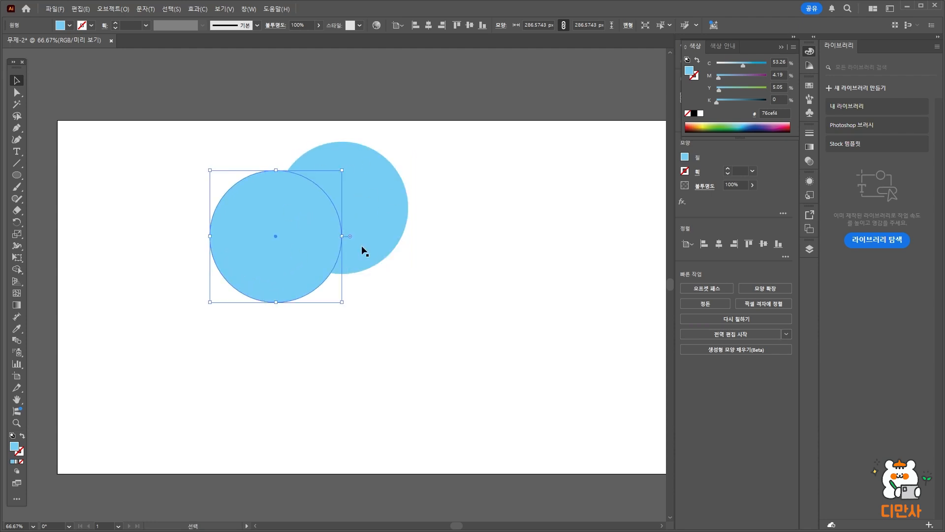
{"action": "left_click_drag", "start_coordinate": [243, 264], "coordinate": [376, 267]}
{"action": "left_click", "coordinate": [599, 288]}
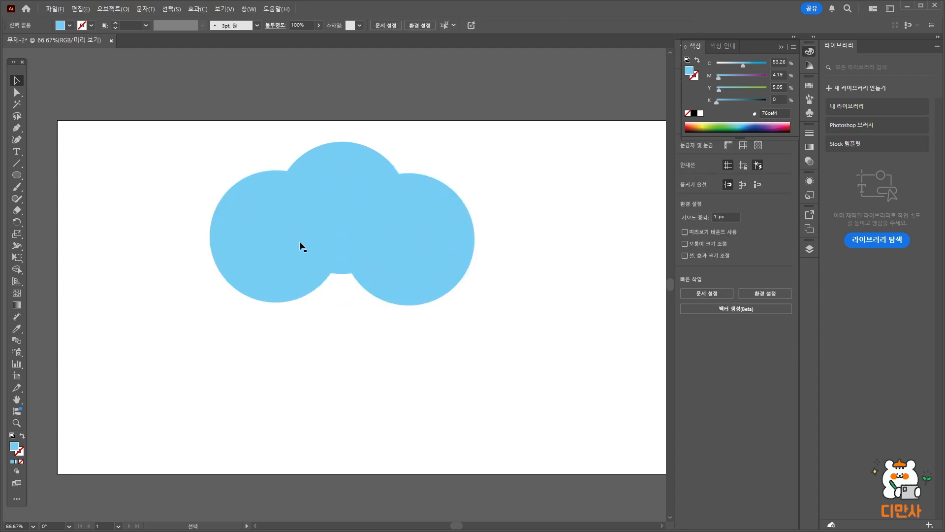
Step: Duplicate the right circle to the bottom center, completing a cloud of four overlapping circles, and deselect it
{"action": "left_click", "coordinate": [431, 257]}
{"action": "left_click_drag", "start_coordinate": [445, 262], "coordinate": [376, 272]}
{"action": "left_click", "coordinate": [520, 335]}
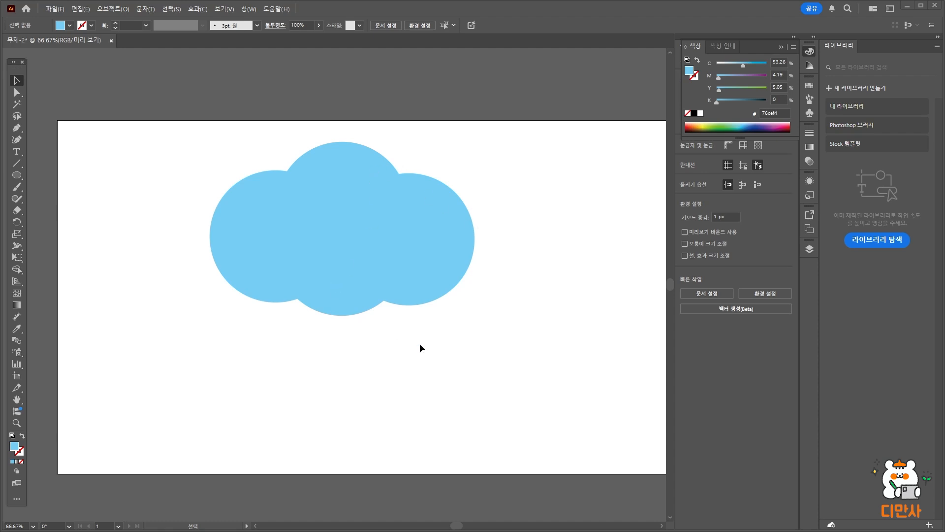
Step: Try moving the cloud's left circle away on its own, and undo the move
{"action": "left_click_drag", "start_coordinate": [287, 192], "coordinate": [239, 224]}
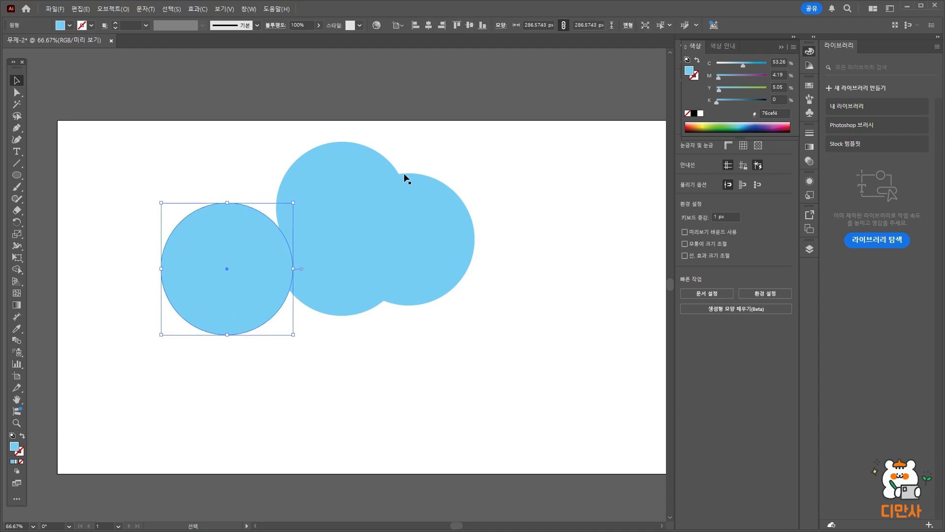
{"action": "left_click", "coordinate": [343, 317]}
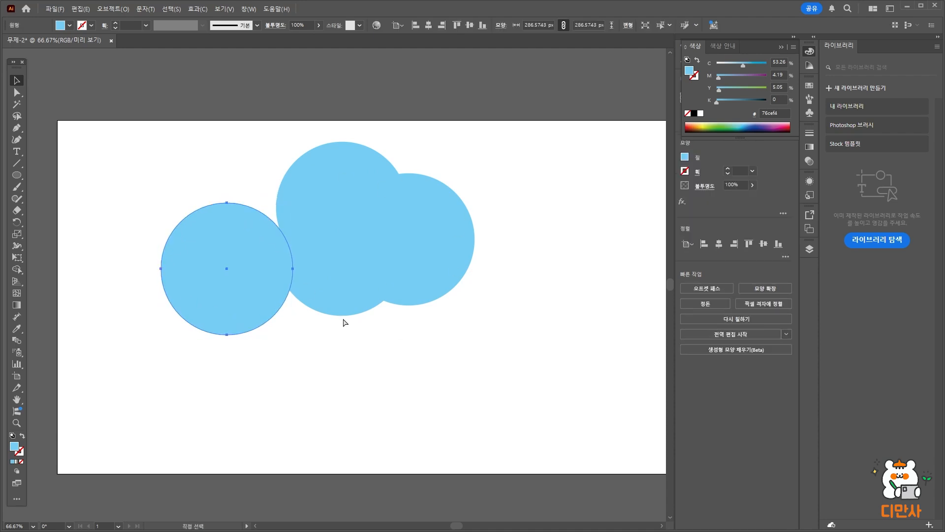
{"action": "key", "text": "ctrl+z"}
Step: Select all four circles together and move the cloud toward the artboard's upper-left corner, then deselect it
{"action": "left_click_drag", "start_coordinate": [177, 118], "coordinate": [486, 353]}
{"action": "left_click_drag", "start_coordinate": [423, 261], "coordinate": [497, 289]}
{"action": "left_click", "coordinate": [479, 312]}
{"action": "key", "text": "ctrl+z"}
{"action": "left_click", "coordinate": [534, 269]}
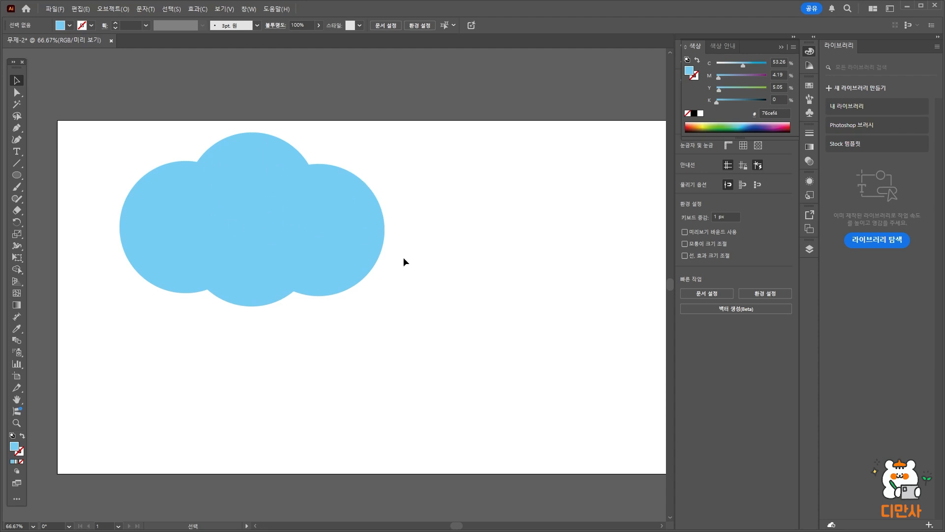
Step: Try pulling the right circle out of the cloud to the right, and undo the move
{"action": "left_click_drag", "start_coordinate": [341, 244], "coordinate": [486, 221]}
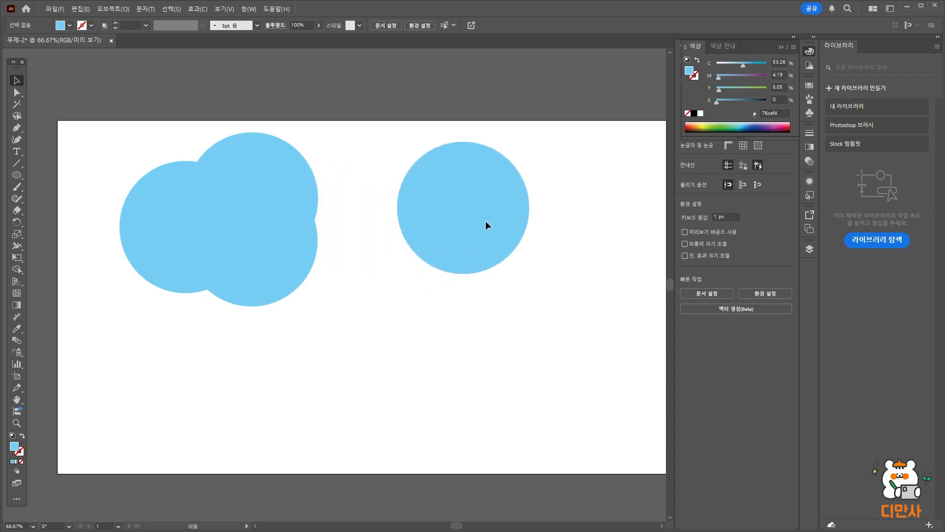
{"action": "key", "text": "ctrl+z"}
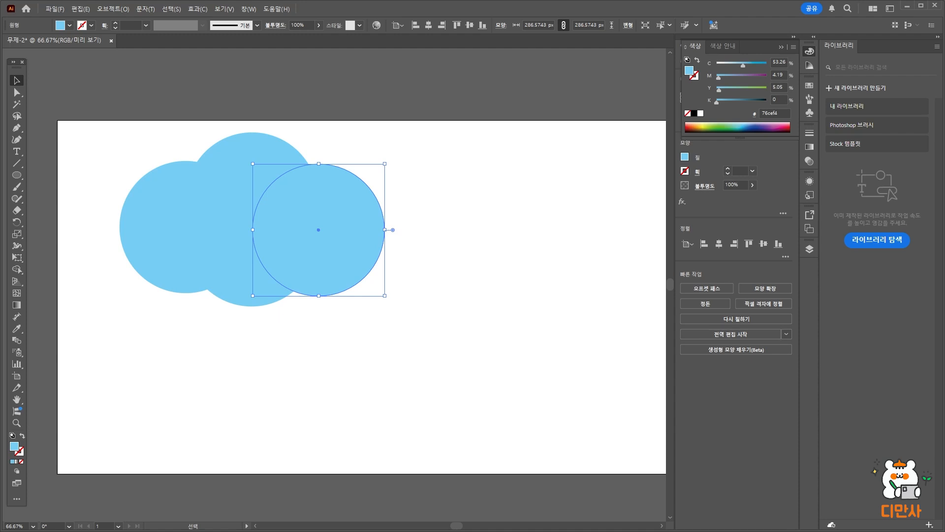
{"action": "left_click", "coordinate": [423, 180]}
Step: Select the cloud's circles one after another to examine them as separate shapes, and deselect
{"action": "left_click", "coordinate": [226, 142]}
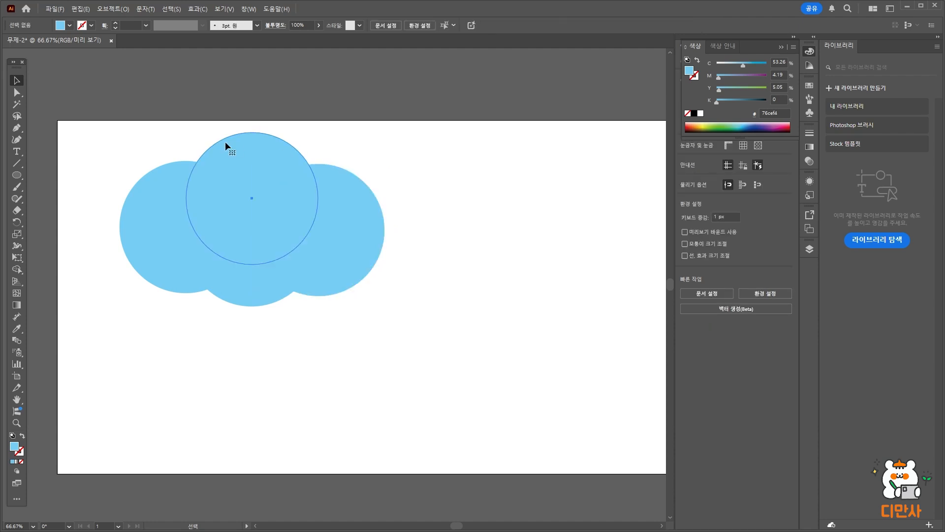
{"action": "left_click", "coordinate": [169, 203]}
{"action": "left_click", "coordinate": [271, 295]}
{"action": "left_click", "coordinate": [374, 259]}
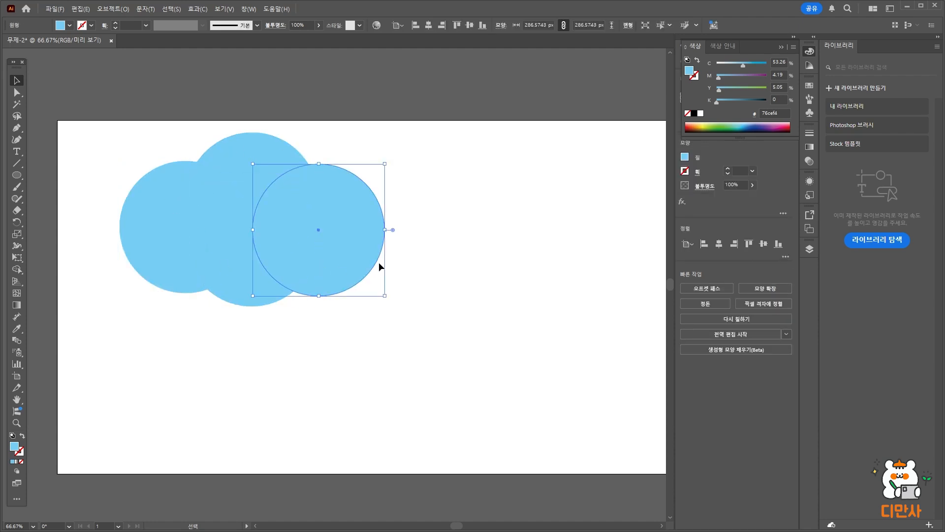
{"action": "left_click", "coordinate": [422, 261]}
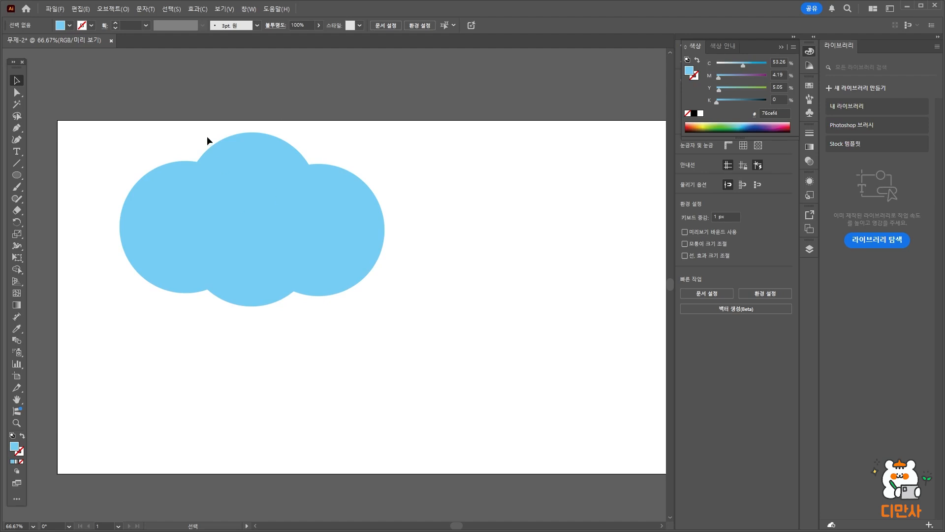
Step: Select the whole cloud, move it down toward the artboard's left edge, and place a duplicate beside it on the right
{"action": "left_click_drag", "start_coordinate": [101, 131], "coordinate": [412, 320]}
{"action": "left_click_drag", "start_coordinate": [348, 283], "coordinate": [313, 308]}
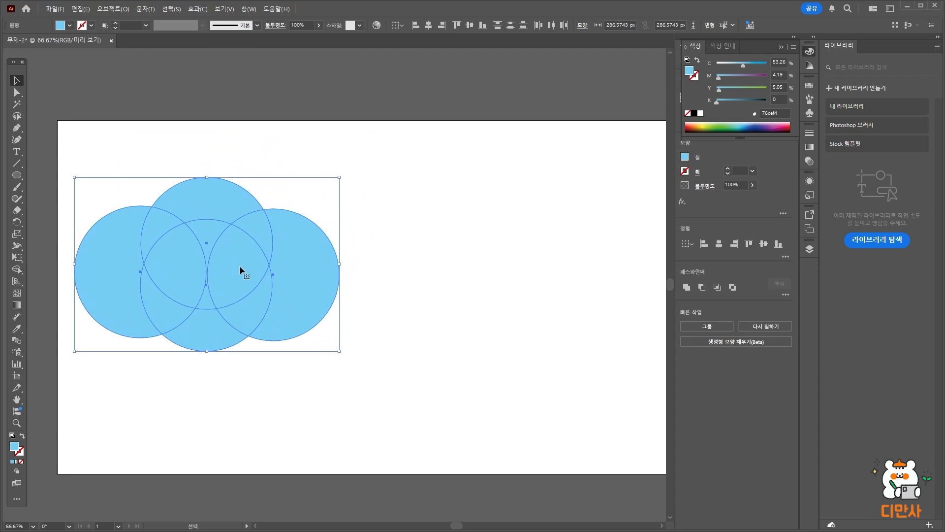
{"action": "left_click_drag", "start_coordinate": [121, 301], "coordinate": [418, 296]}
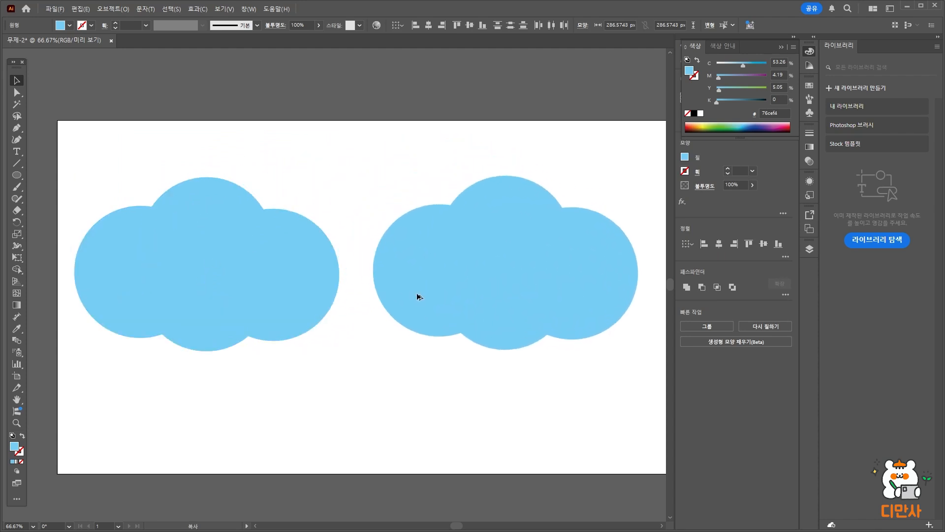
{"action": "left_click", "coordinate": [348, 134]}
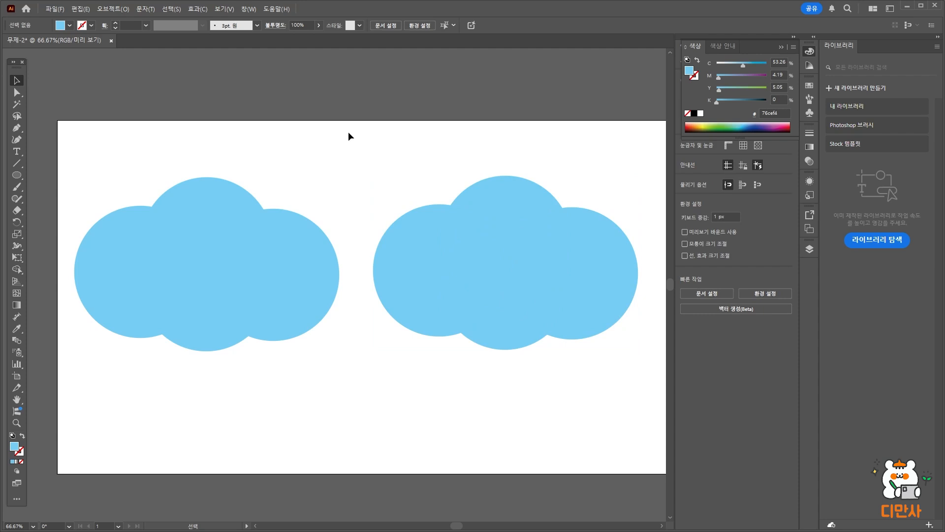
Step: Select the left cloud's four circles and collapse the Color panel to uncover the Properties panel
{"action": "left_click_drag", "start_coordinate": [47, 159], "coordinate": [332, 364]}
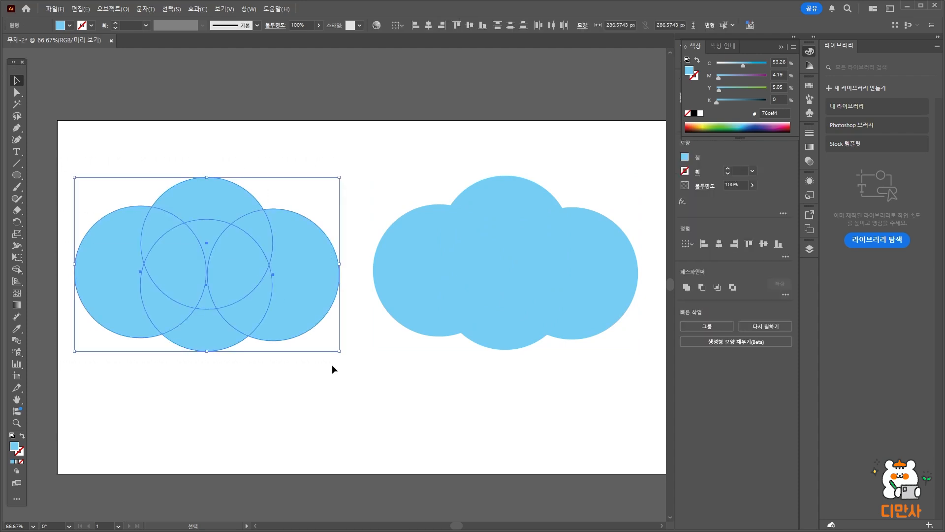
{"action": "left_click", "coordinate": [144, 120]}
{"action": "left_click_drag", "start_coordinate": [68, 151], "coordinate": [337, 374]}
{"action": "left_click", "coordinate": [783, 47]}
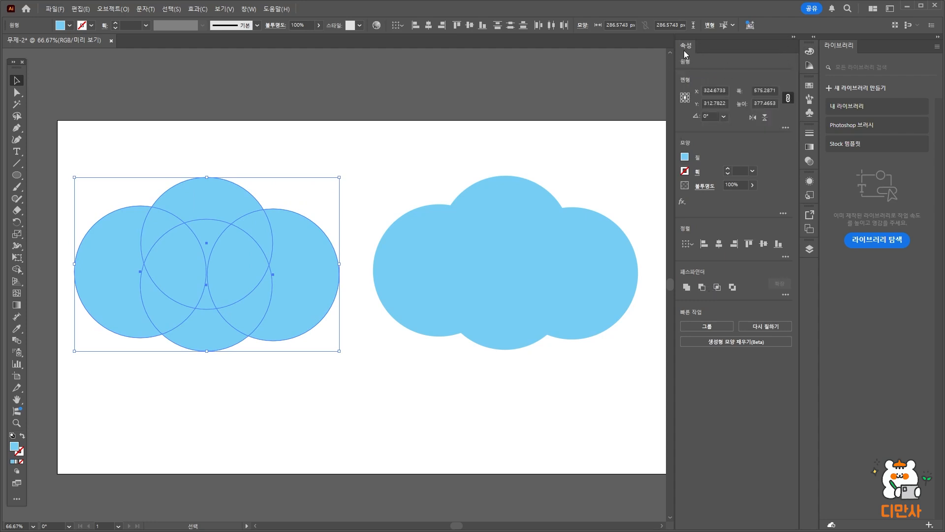
Step: Check where the Properties panel is enabled among the available windows
{"action": "left_click", "coordinate": [254, 10]}
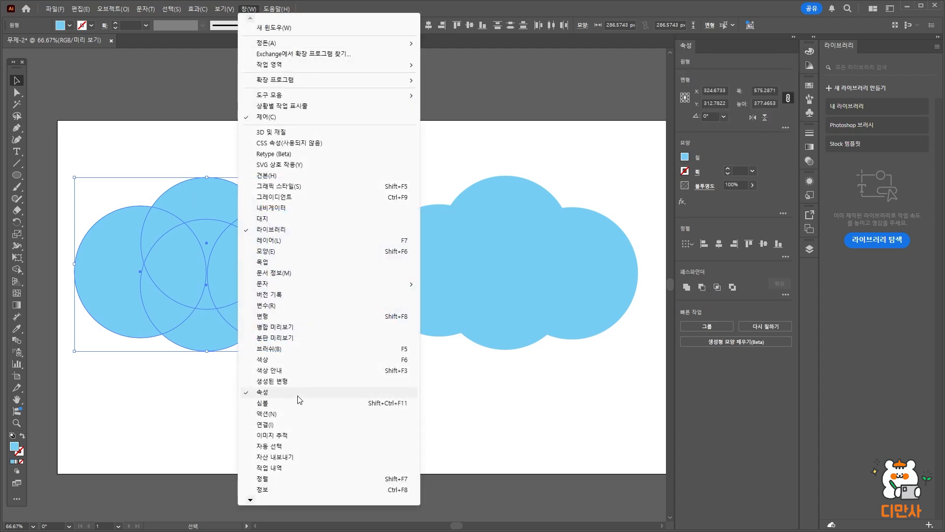
{"action": "left_click", "coordinate": [431, 383]}
{"action": "left_click_drag", "start_coordinate": [107, 137], "coordinate": [380, 397]}
{"action": "left_click", "coordinate": [372, 383]}
Step: Select the left cloud's four circles, unite them into a single shape with Pathfinder, and deselect it
{"action": "left_click_drag", "start_coordinate": [95, 179], "coordinate": [341, 353]}
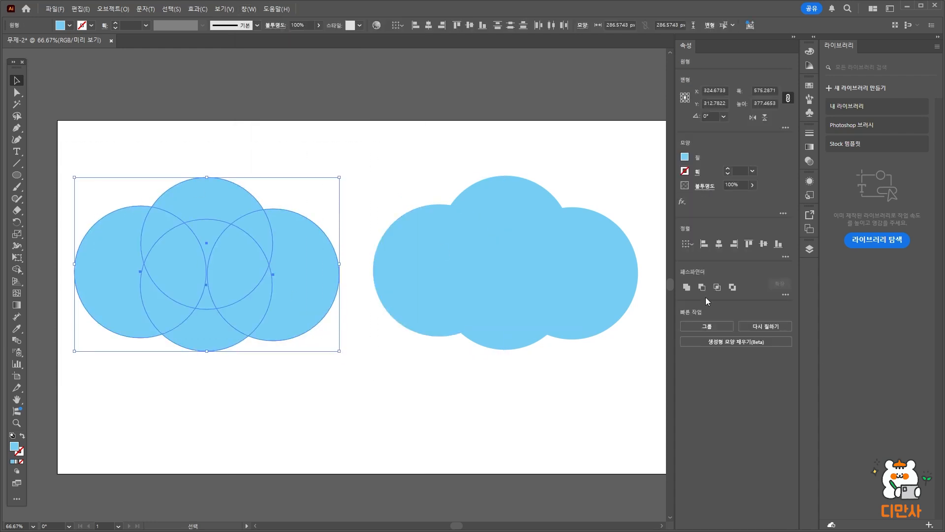
{"action": "left_click", "coordinate": [687, 286]}
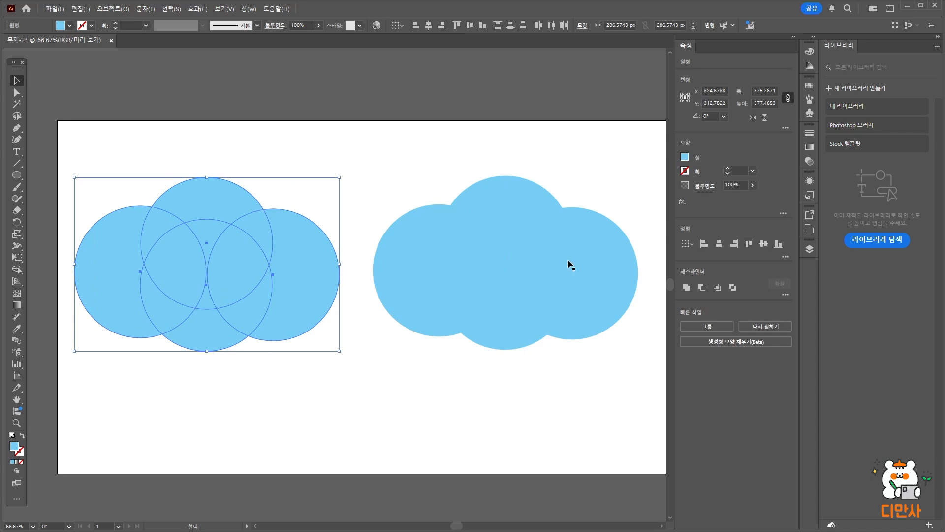
{"action": "left_click", "coordinate": [241, 169]}
{"action": "left_click_drag", "start_coordinate": [83, 165], "coordinate": [335, 355]}
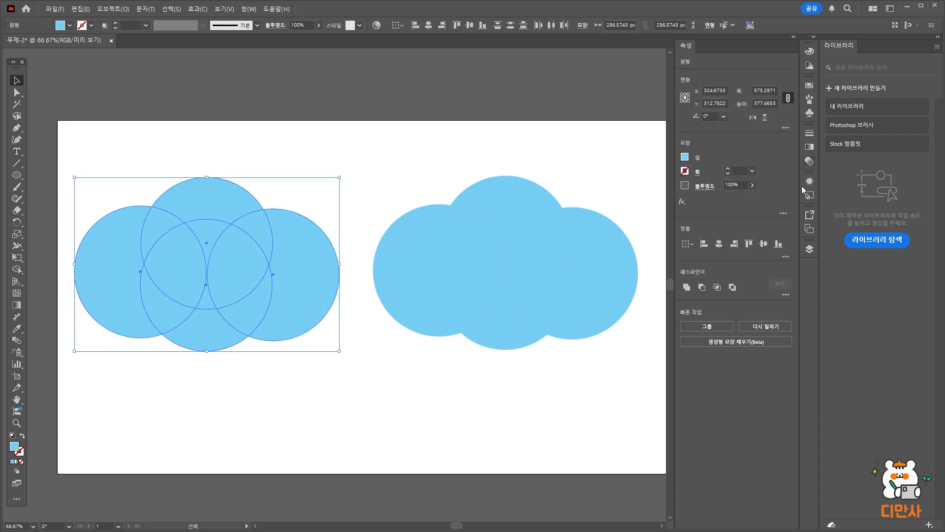
{"action": "left_click", "coordinate": [686, 287]}
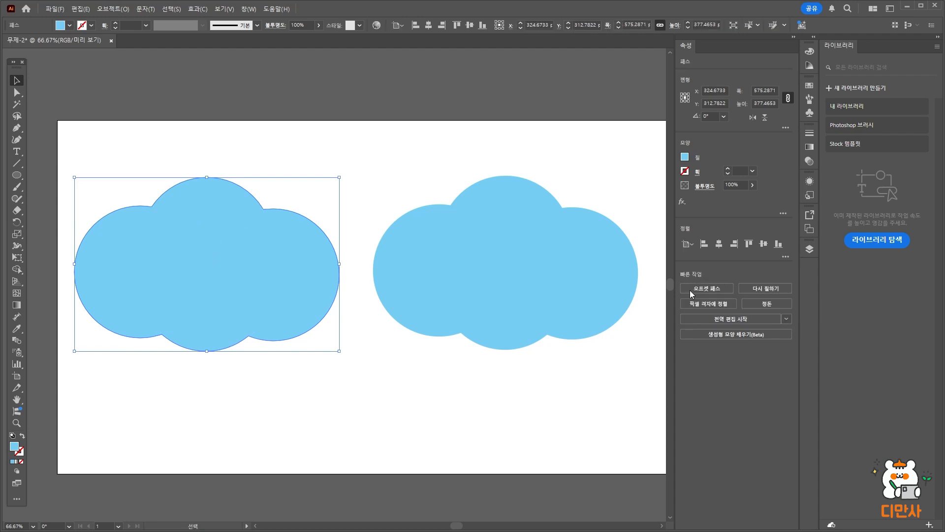
{"action": "left_click", "coordinate": [205, 414]}
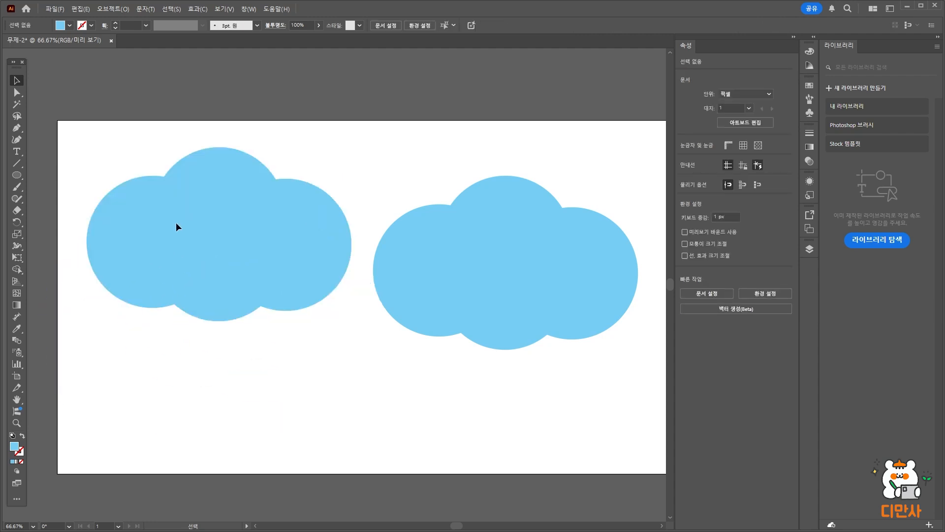
Step: Move the united left cloud as one piece, try pulling the bottom circle out of the right cloud, and undo that
{"action": "left_click_drag", "start_coordinate": [176, 223], "coordinate": [251, 270]}
{"action": "left_click_drag", "start_coordinate": [437, 281], "coordinate": [433, 375]}
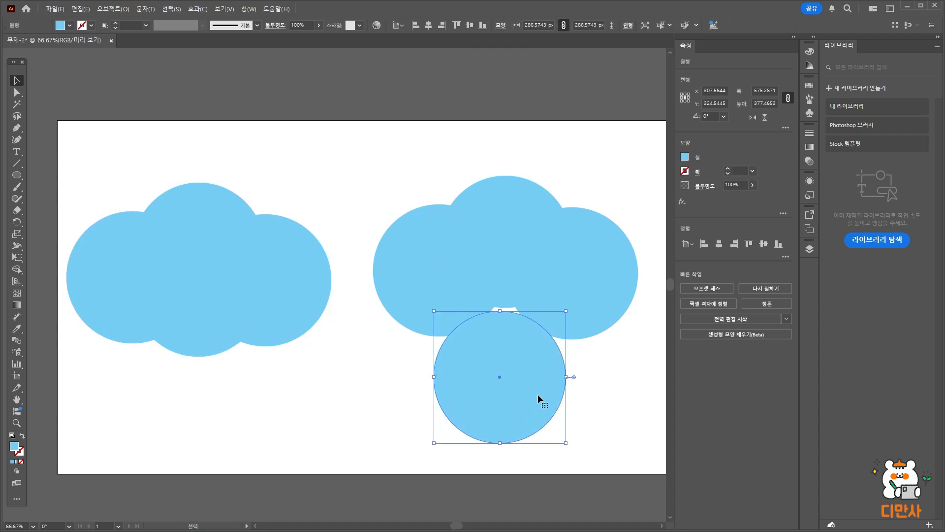
{"action": "key", "text": "ctrl+z"}
Step: Copy the united cloud, scale the copy down to about 211 × 138 px, and place it at the artboard's upper edge
{"action": "left_click_drag", "start_coordinate": [264, 284], "coordinate": [284, 216]}
{"action": "left_click_drag", "start_coordinate": [244, 258], "coordinate": [356, 446]}
{"action": "left_click_drag", "start_coordinate": [441, 499], "coordinate": [389, 166]}
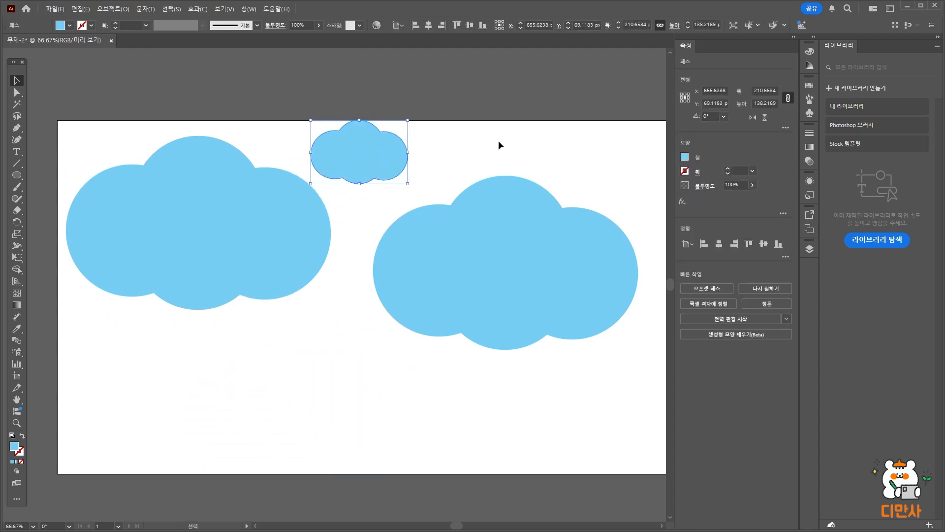
Step: Delete the small cloud copy and set the united cloud back level with the right cloud
{"action": "left_click", "coordinate": [498, 140]}
{"action": "left_click", "coordinate": [391, 143]}
{"action": "key", "text": "Delete"}
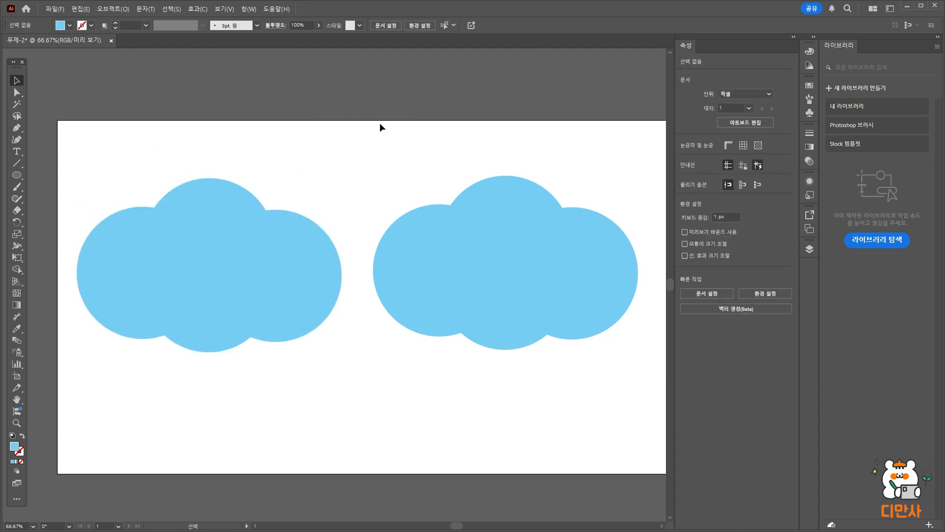
Step: Select the right cloud's four circles and merge the top circle's region with the left circle's using the Shape Builder tool
{"action": "left_click_drag", "start_coordinate": [367, 163], "coordinate": [637, 376]}
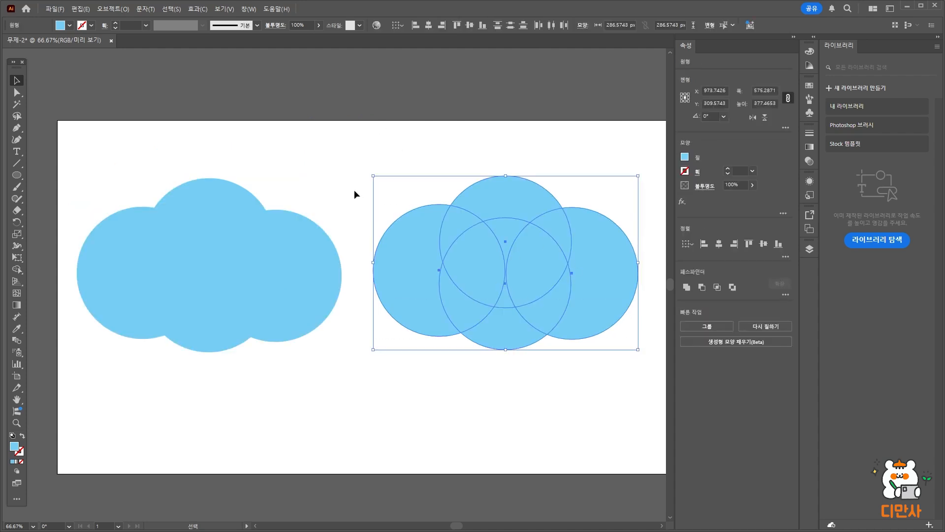
{"action": "left_click", "coordinate": [22, 267]}
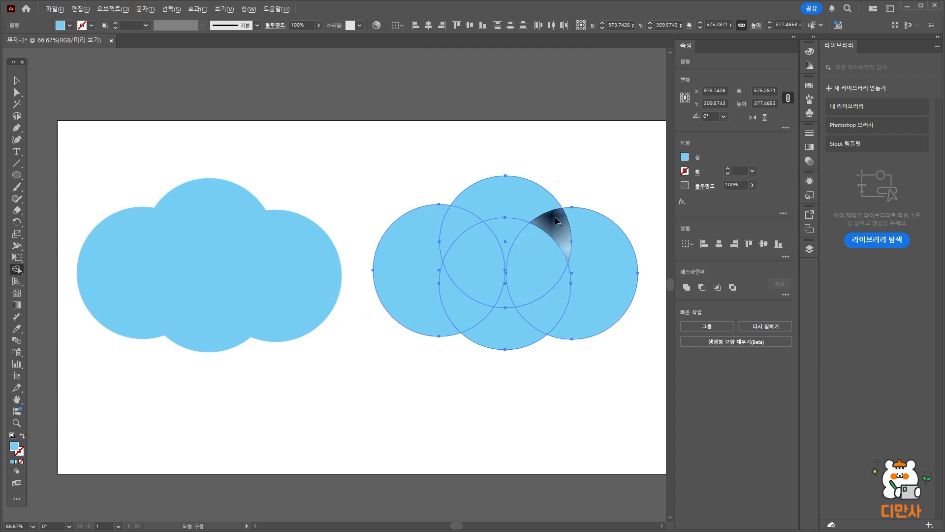
{"action": "key", "text": "alt"}
{"action": "key", "text": "alt"}
{"action": "key", "text": "alt"}
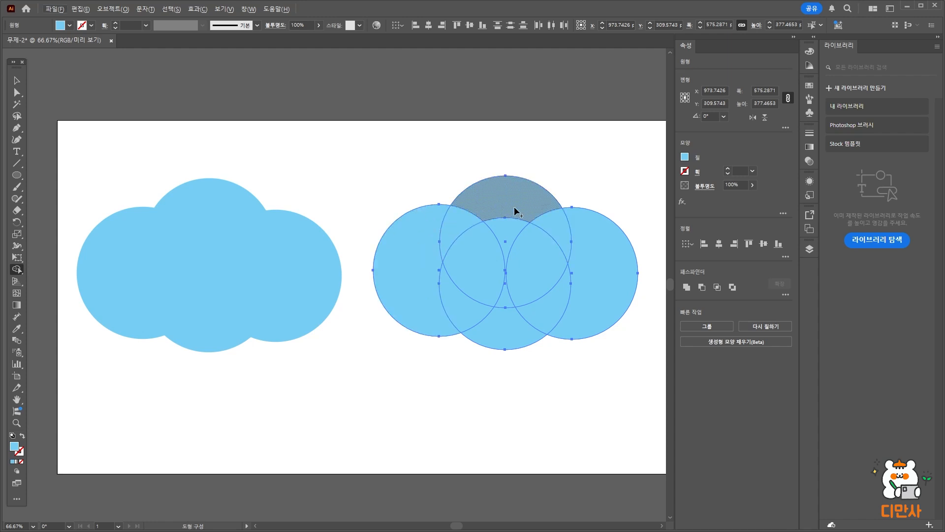
{"action": "left_click_drag", "start_coordinate": [502, 204], "coordinate": [420, 235]}
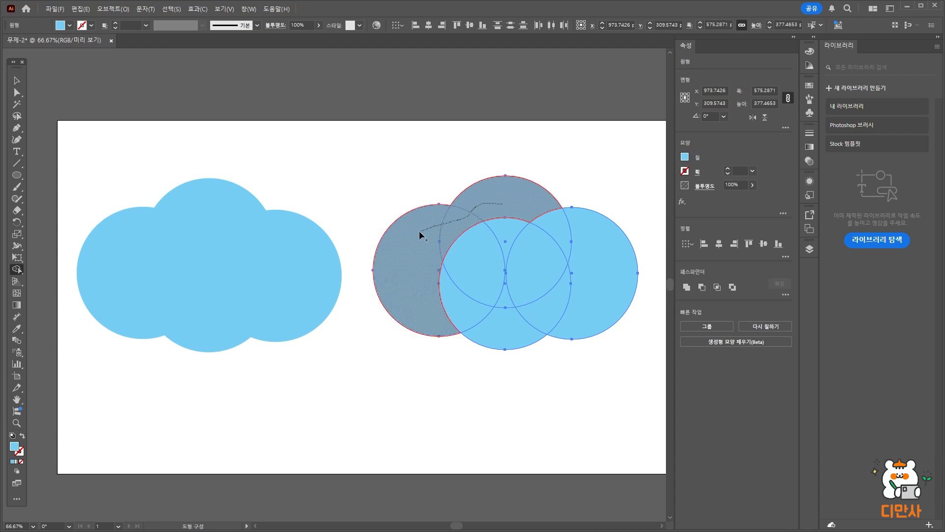
{"action": "left_click_drag", "start_coordinate": [420, 236], "coordinate": [422, 236]}
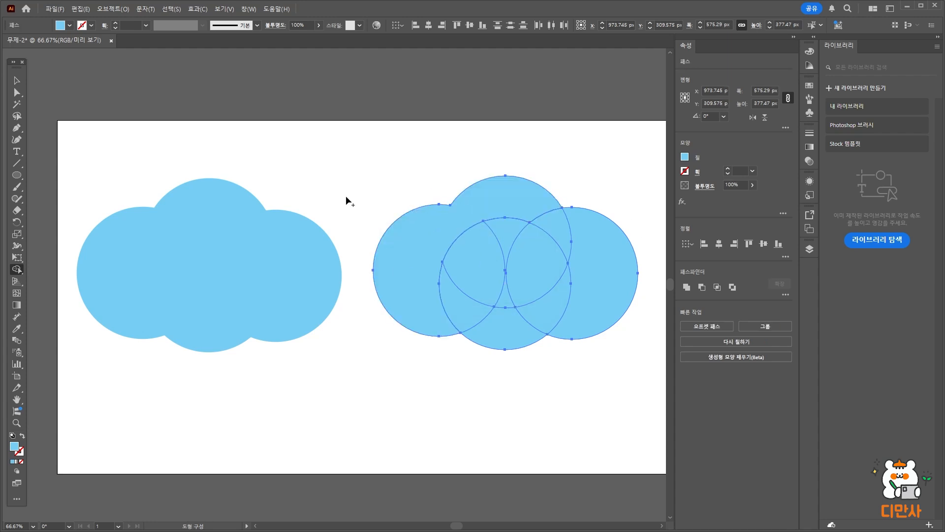
Step: Return to the Selection tool and select the merged part of the right cloud to examine its outline
{"action": "left_click", "coordinate": [17, 81]}
{"action": "left_click", "coordinate": [259, 167]}
{"action": "left_click", "coordinate": [491, 211]}
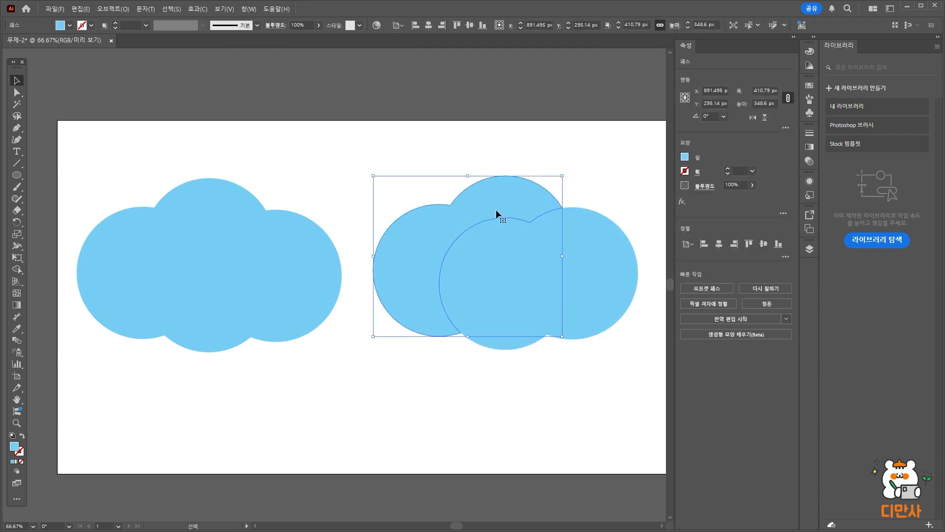
Step: Move the merged part of the right cloud up and away from the remaining circles, and undo the move
{"action": "left_click_drag", "start_coordinate": [494, 200], "coordinate": [471, 175]}
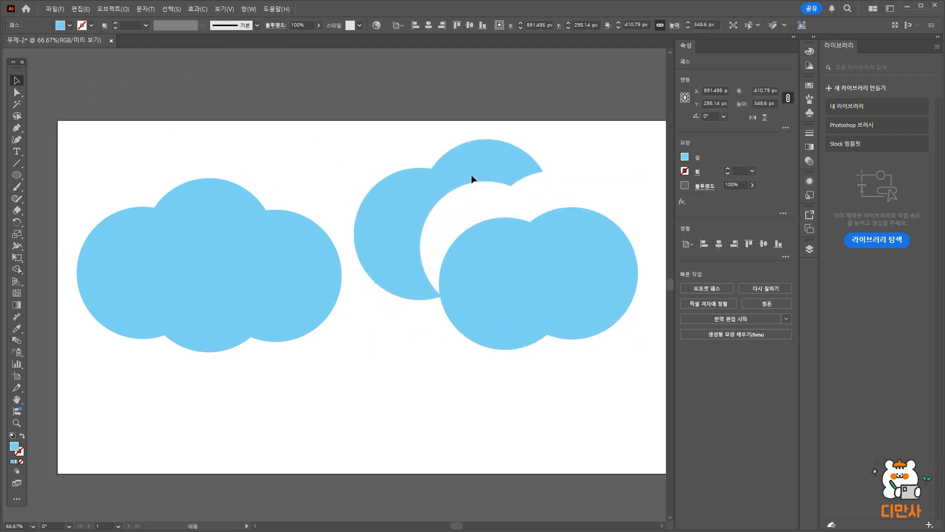
{"action": "left_click", "coordinate": [580, 167]}
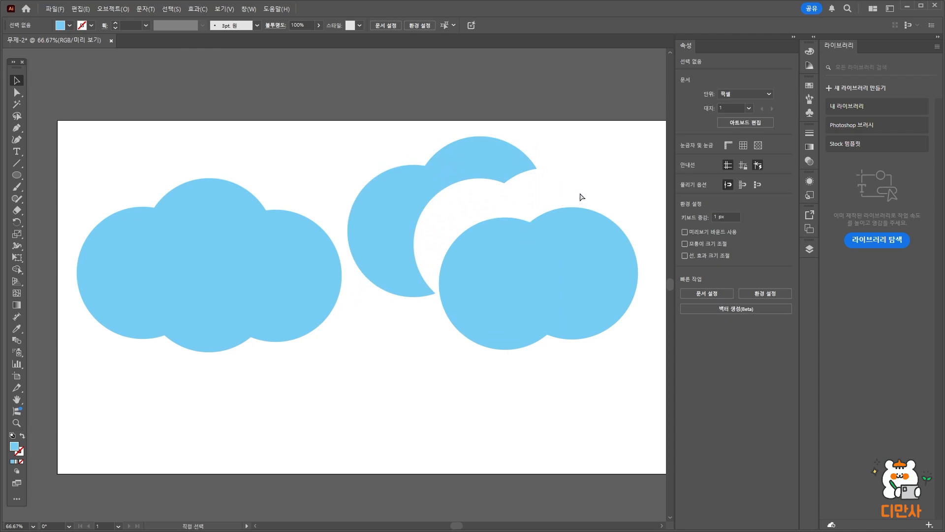
{"action": "key", "text": "ctrl+z"}
{"action": "left_click", "coordinate": [602, 186]}
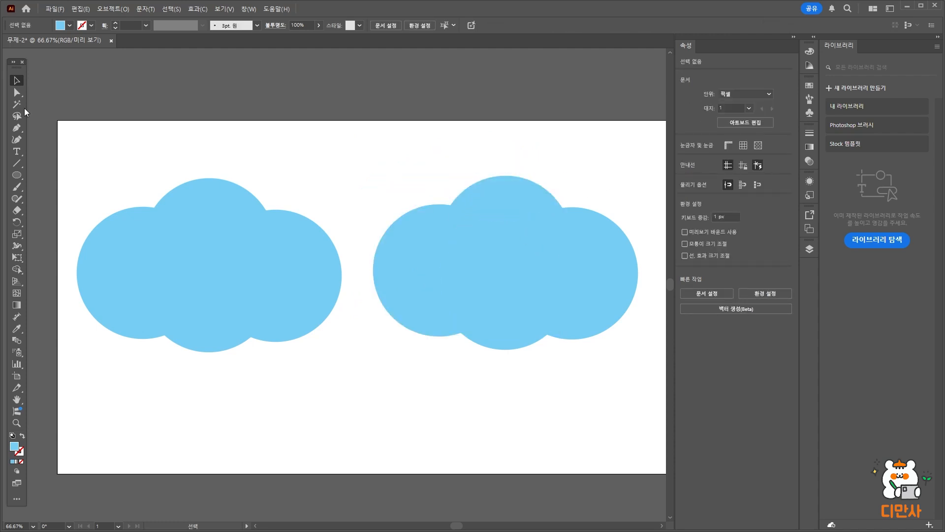
Step: Select the whole right cloud, try merging its upper and lower regions with the Shape Builder tool, and undo the merge
{"action": "left_click_drag", "start_coordinate": [377, 167], "coordinate": [632, 386]}
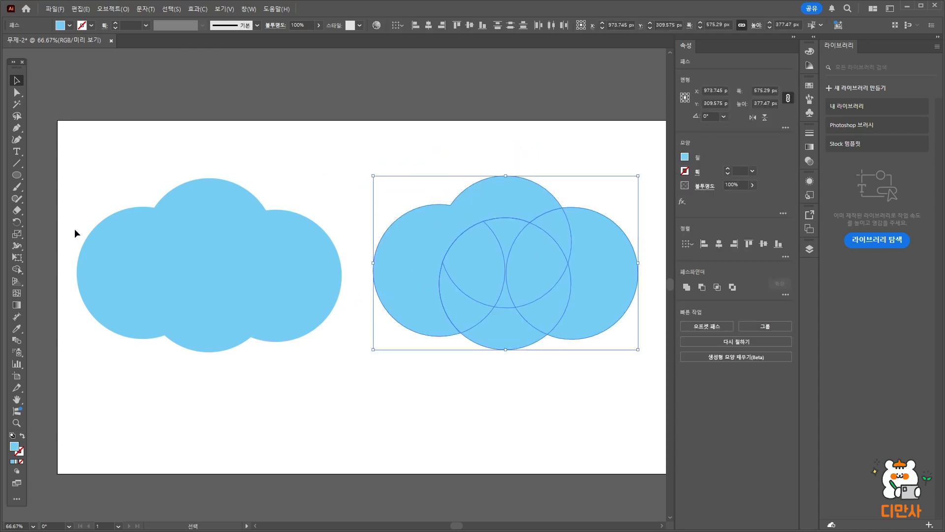
{"action": "left_click", "coordinate": [17, 270]}
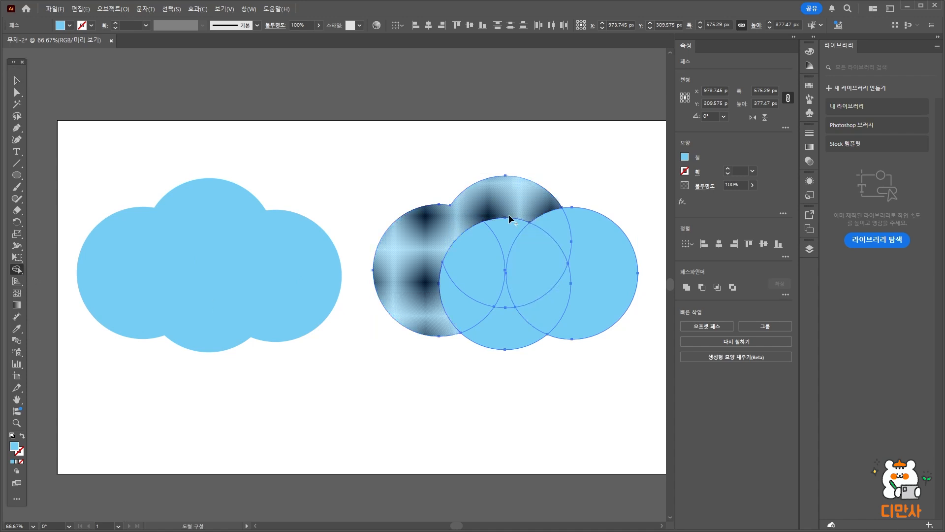
{"action": "mouse_move", "coordinate": [538, 205]}
{"action": "left_mouse_down"}
{"action": "mouse_move", "coordinate": [550, 239]}
{"action": "mouse_move", "coordinate": [508, 238]}
{"action": "mouse_move", "coordinate": [471, 287]}
{"action": "mouse_move", "coordinate": [483, 333]}
{"action": "mouse_move", "coordinate": [518, 339]}
{"action": "mouse_move", "coordinate": [541, 326]}
{"action": "left_mouse_up"}
{"action": "left_click", "coordinate": [16, 80]}
{"action": "key", "text": "ctrl+z"}
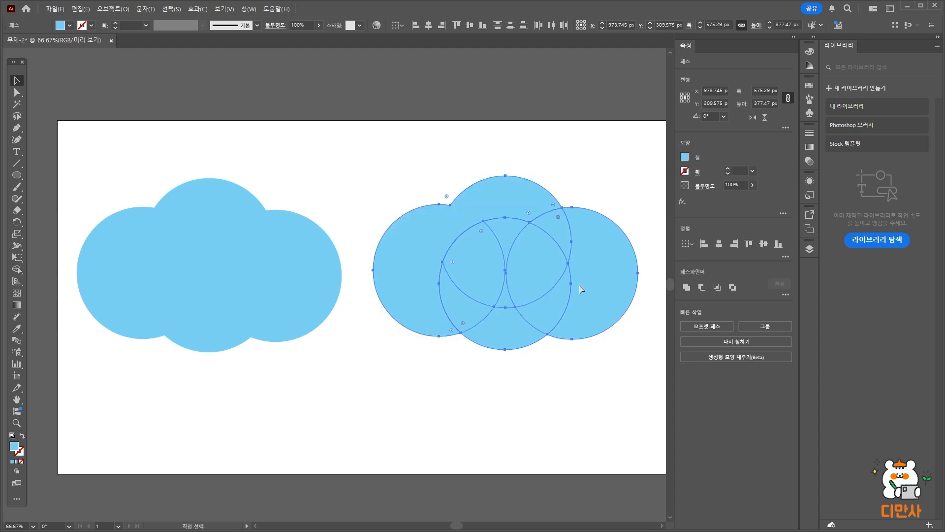
{"action": "key", "text": "ctrl+shift+z"}
{"action": "key", "text": "ctrl+z"}
{"action": "scroll", "coordinate": [443, 301], "scroll_direction": "right", "scroll_amount": 1}
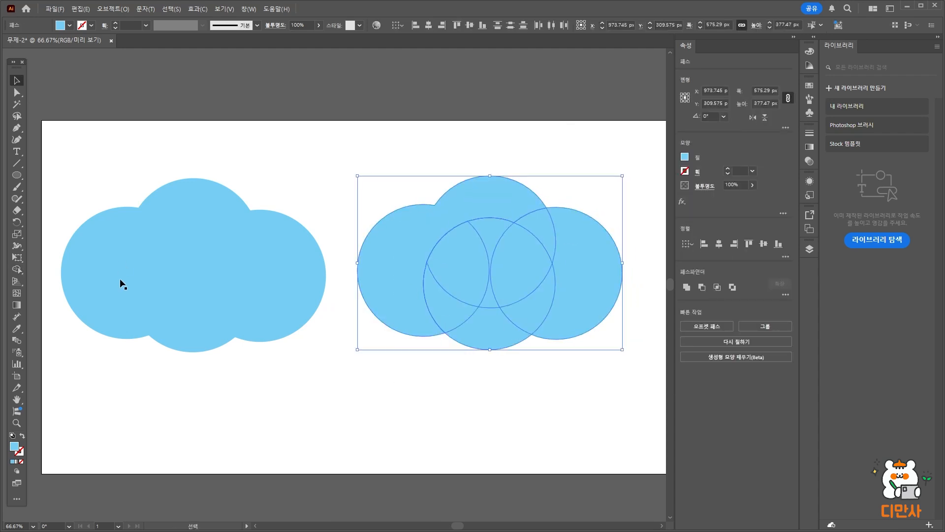
Step: Remove the central region where the right, top and bottom circles of the right cloud overlap, using the Shape Builder tool
{"action": "left_click", "coordinate": [18, 271]}
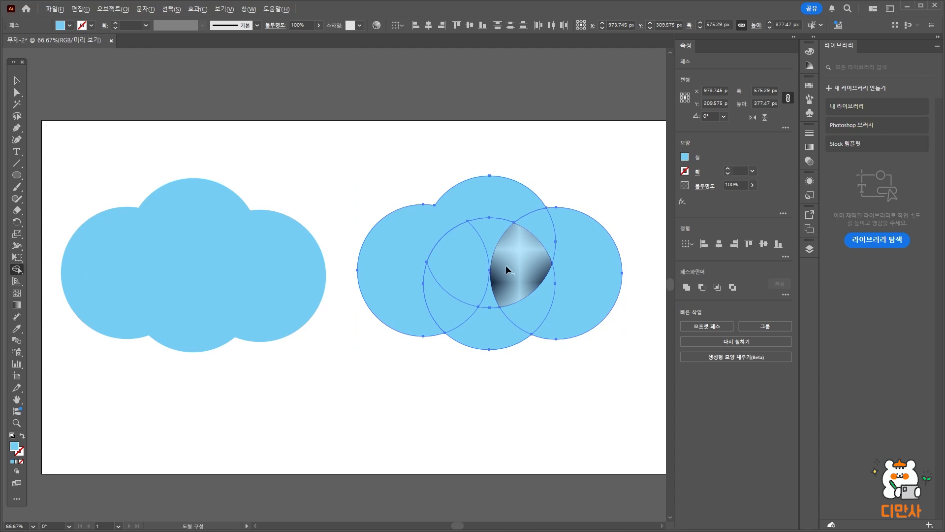
{"action": "left_click", "coordinate": [507, 270], "text": "alt"}
{"action": "left_click", "coordinate": [17, 81]}
{"action": "left_click", "coordinate": [97, 91]}
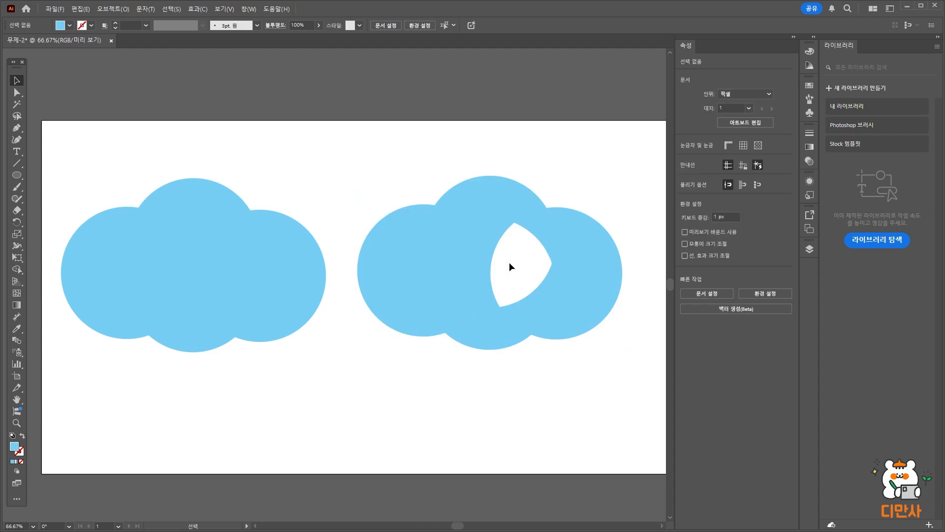
Step: Pull the pieces of the cut-out right cloud apart, and undo both the moves and the removal of the central region
{"action": "left_click_drag", "start_coordinate": [591, 320], "coordinate": [642, 187]}
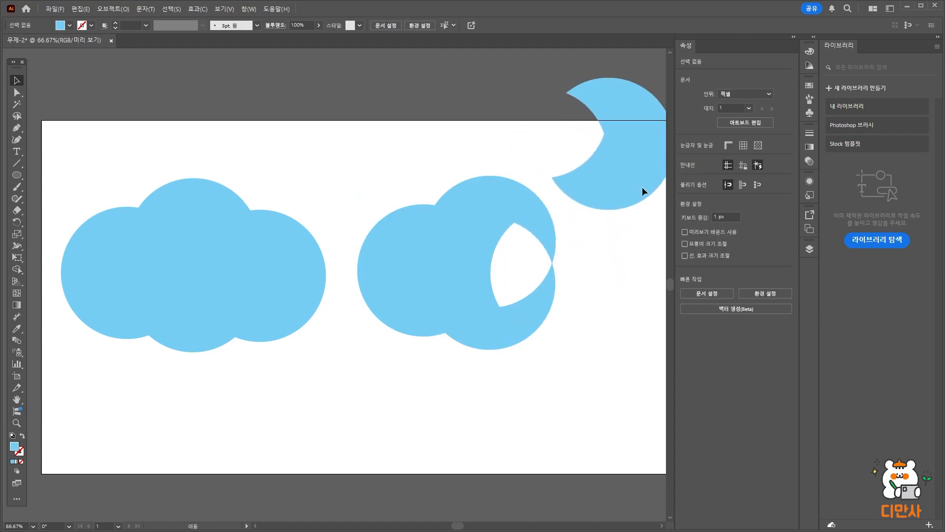
{"action": "left_click_drag", "start_coordinate": [489, 232], "coordinate": [459, 163]}
{"action": "key", "text": "ctrl+z"}
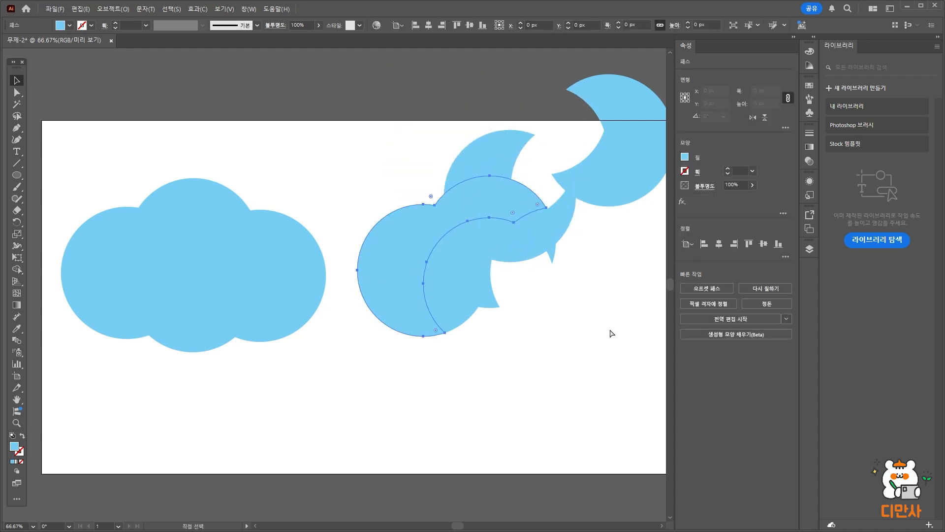
{"action": "key", "text": "ctrl+z"}
{"action": "key", "text": "ctrl+z"}
{"action": "key", "text": "v"}
{"action": "left_click", "coordinate": [607, 382]}
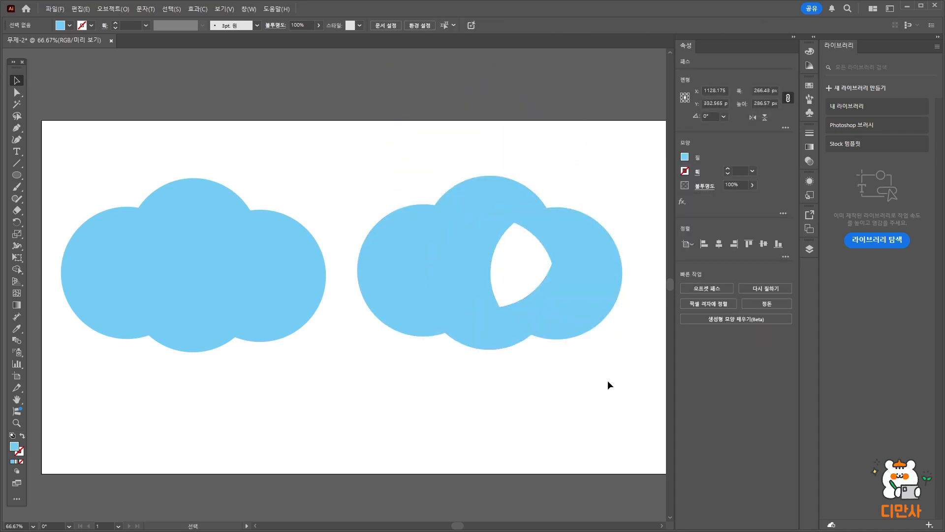
{"action": "left_click", "coordinate": [435, 214]}
{"action": "left_click", "coordinate": [410, 161]}
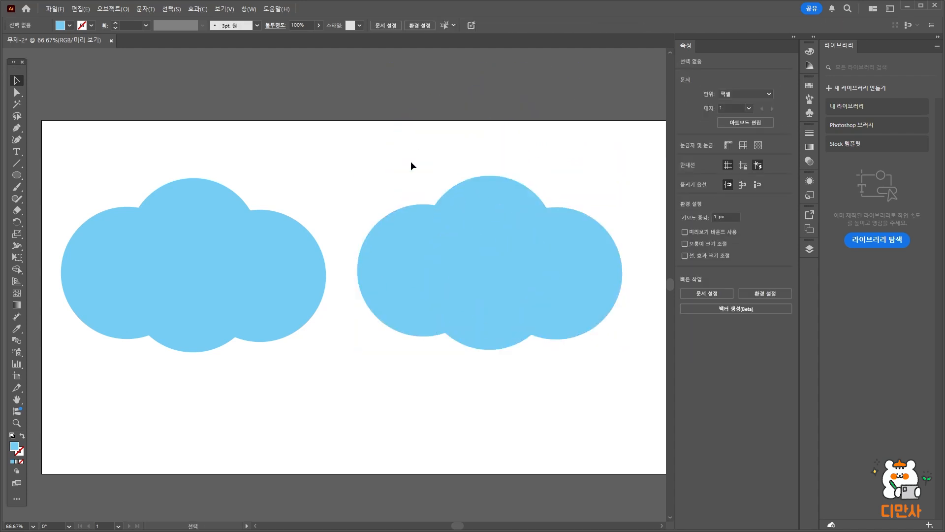
Step: Select the entire right cloud, merge its remaining regions into one shape with the Shape Builder tool, and deselect it
{"action": "left_click_drag", "start_coordinate": [362, 175], "coordinate": [627, 393]}
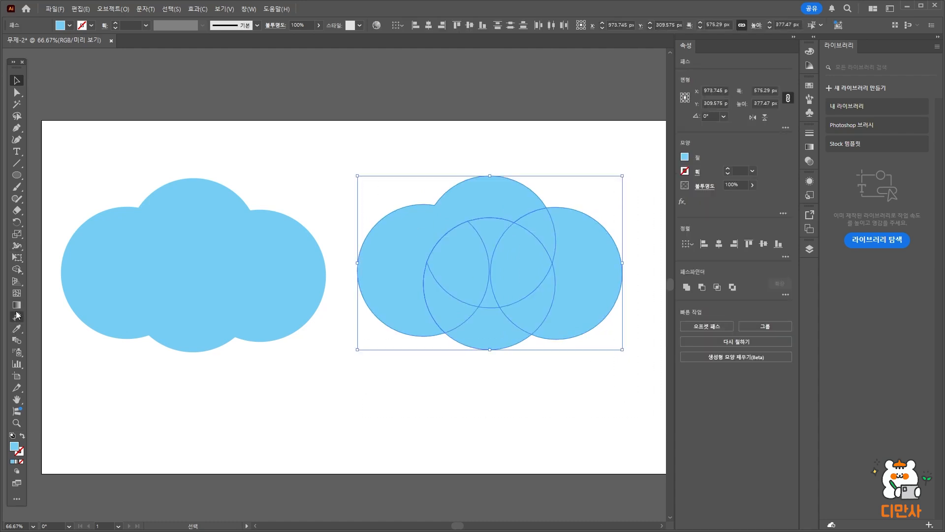
{"action": "left_click", "coordinate": [16, 269]}
{"action": "mouse_move", "coordinate": [585, 277]}
{"action": "left_mouse_down"}
{"action": "mouse_move", "coordinate": [523, 217]}
{"action": "mouse_move", "coordinate": [453, 218]}
{"action": "mouse_move", "coordinate": [406, 279]}
{"action": "mouse_move", "coordinate": [485, 335]}
{"action": "mouse_move", "coordinate": [536, 316]}
{"action": "mouse_move", "coordinate": [521, 258]}
{"action": "mouse_move", "coordinate": [495, 244]}
{"action": "mouse_move", "coordinate": [480, 288]}
{"action": "left_mouse_up"}
{"action": "key", "text": "v"}
{"action": "left_click", "coordinate": [334, 144]}
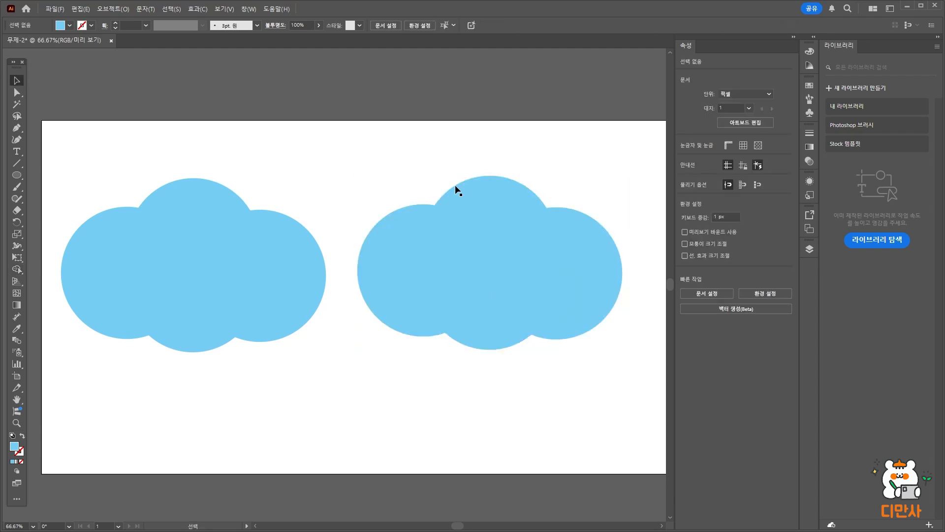
Step: Move the merged right cloud around as one shape, and cut it from the artboard
{"action": "mouse_move", "coordinate": [495, 311]}
{"action": "left_mouse_down"}
{"action": "mouse_move", "coordinate": [491, 338]}
{"action": "mouse_move", "coordinate": [489, 306]}
{"action": "left_mouse_up"}
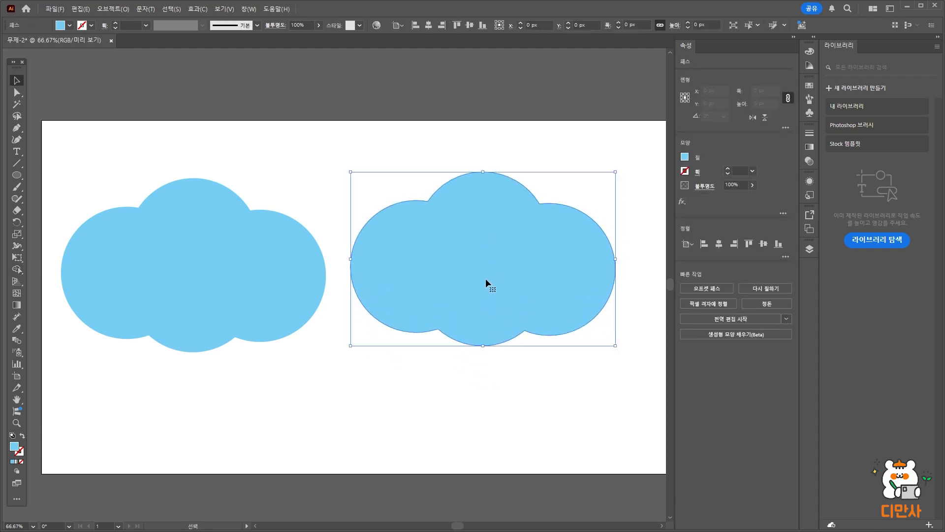
{"action": "left_click", "coordinate": [433, 144]}
{"action": "left_click_drag", "start_coordinate": [508, 240], "coordinate": [514, 264]}
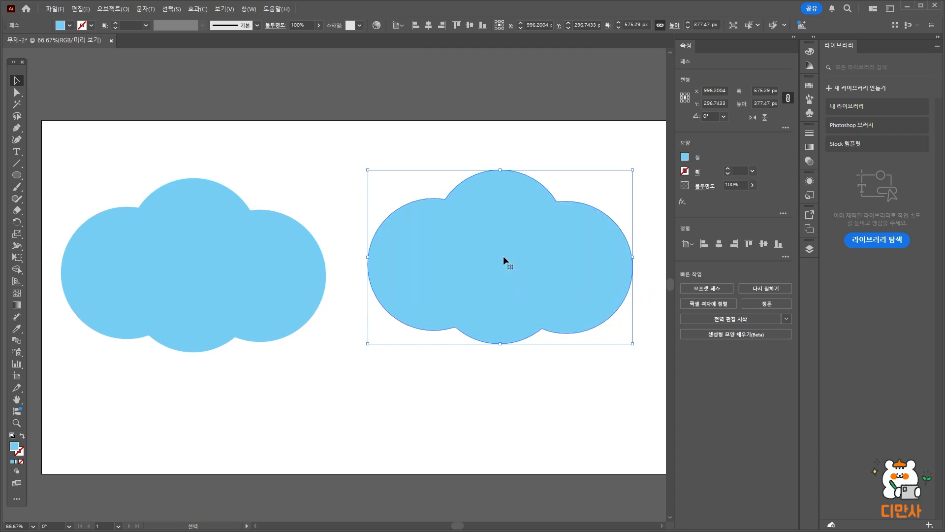
{"action": "right_click", "coordinate": [500, 254]}
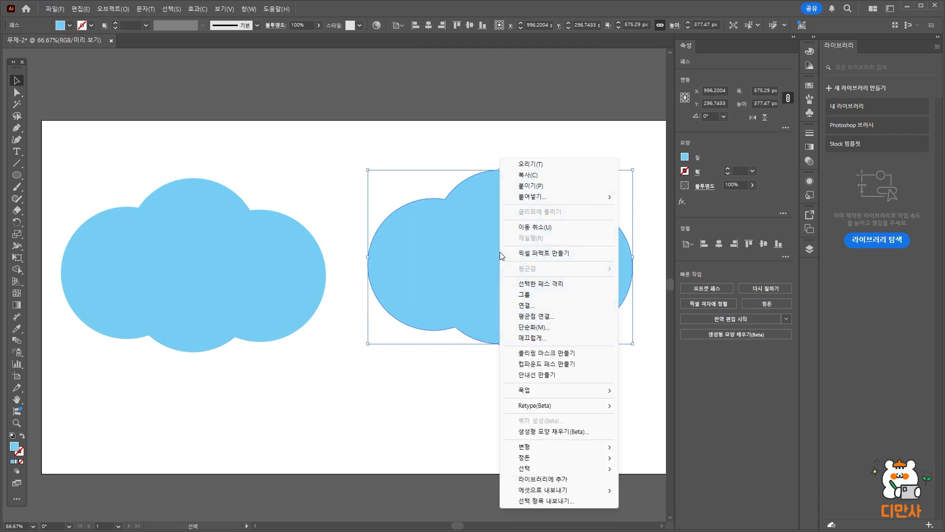
{"action": "left_click", "coordinate": [540, 168]}
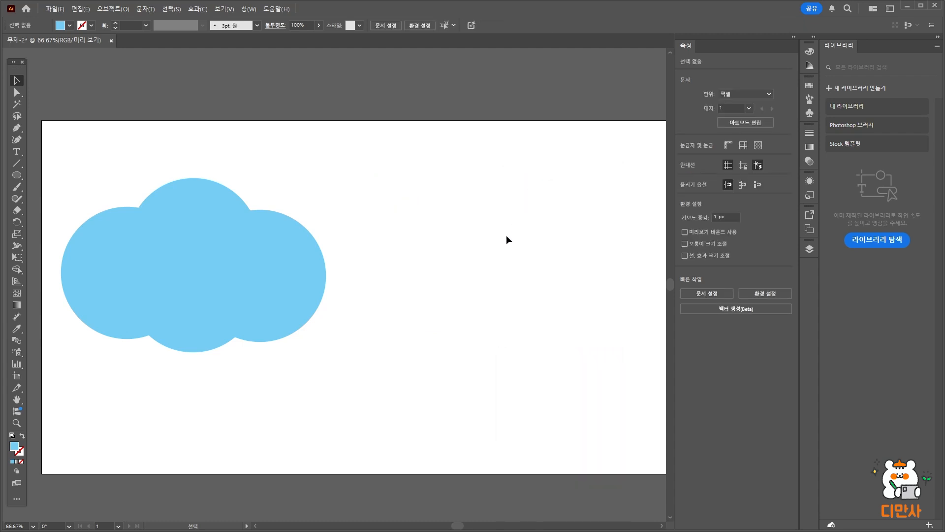
Step: Zoom in on the remaining cloud, activate the Ellipse tool and set the fill color to dark gray #262626
{"action": "left_click_drag", "start_coordinate": [387, 280], "coordinate": [453, 251]}
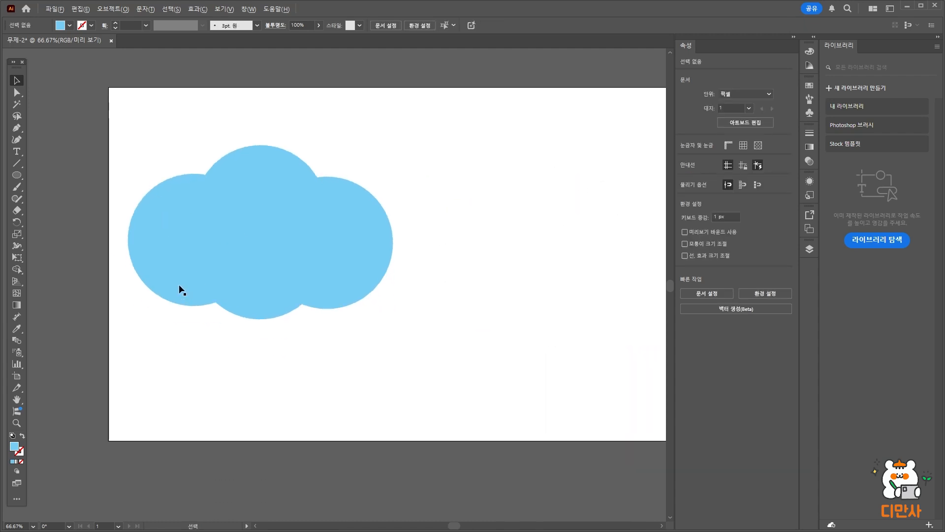
{"action": "scroll", "coordinate": [179, 290], "scroll_direction": "up", "scroll_amount": 1}
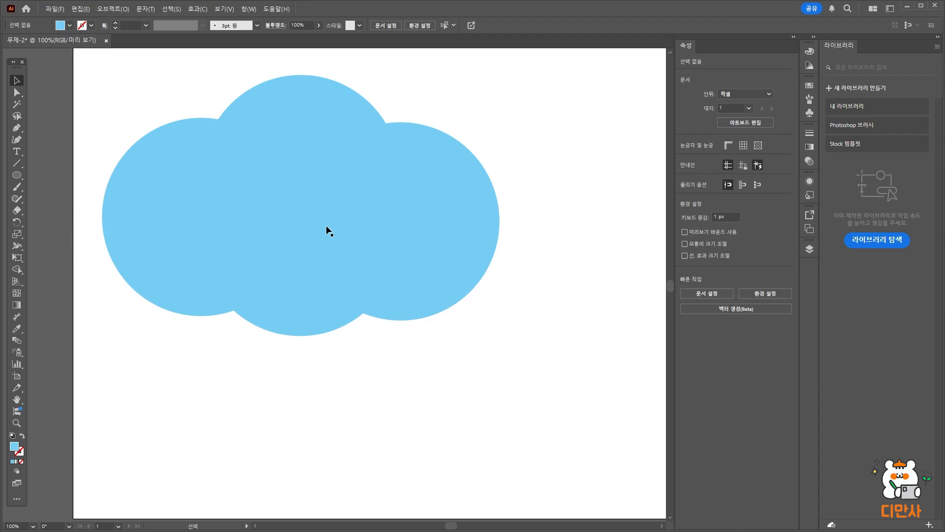
{"action": "left_click_drag", "start_coordinate": [332, 220], "coordinate": [350, 275]}
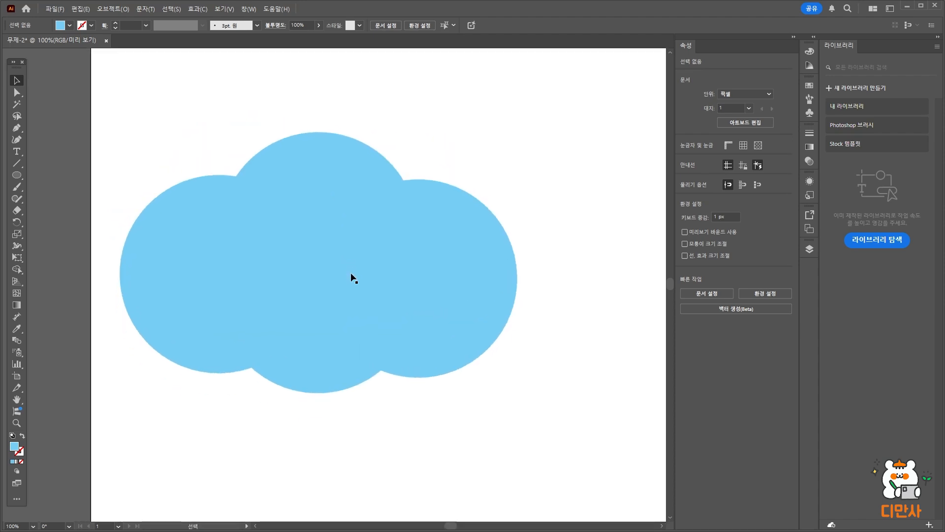
{"action": "left_click", "coordinate": [398, 192]}
{"action": "left_click", "coordinate": [519, 87]}
{"action": "left_click", "coordinate": [17, 178]}
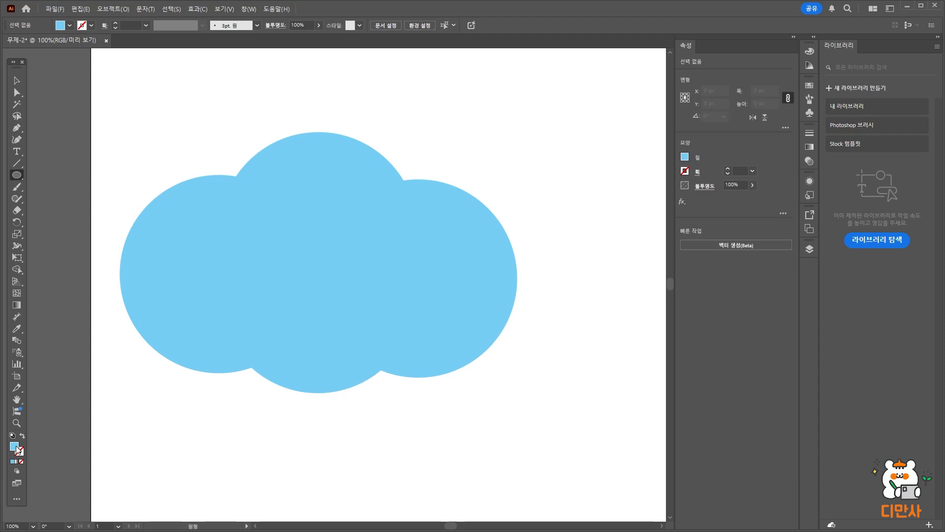
{"action": "double_click", "coordinate": [15, 448]}
{"action": "left_click", "coordinate": [393, 293]}
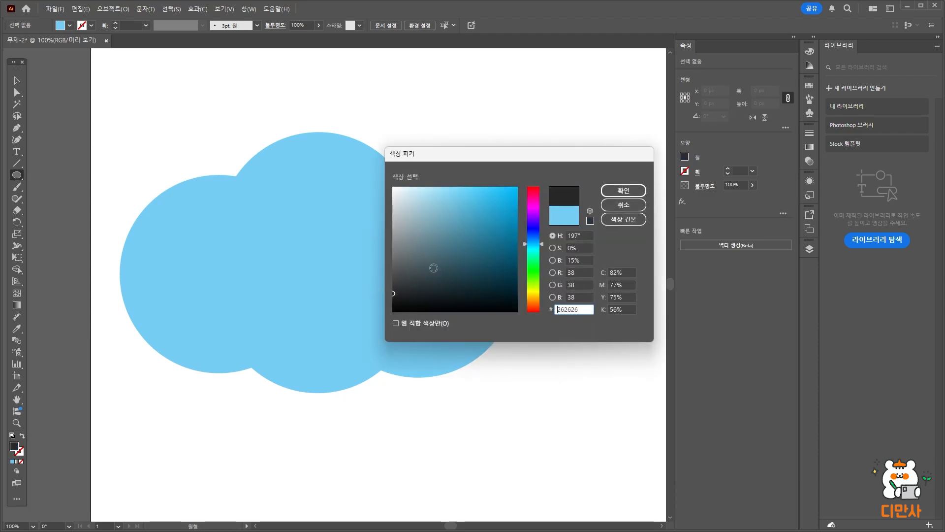
{"action": "left_click", "coordinate": [622, 193]}
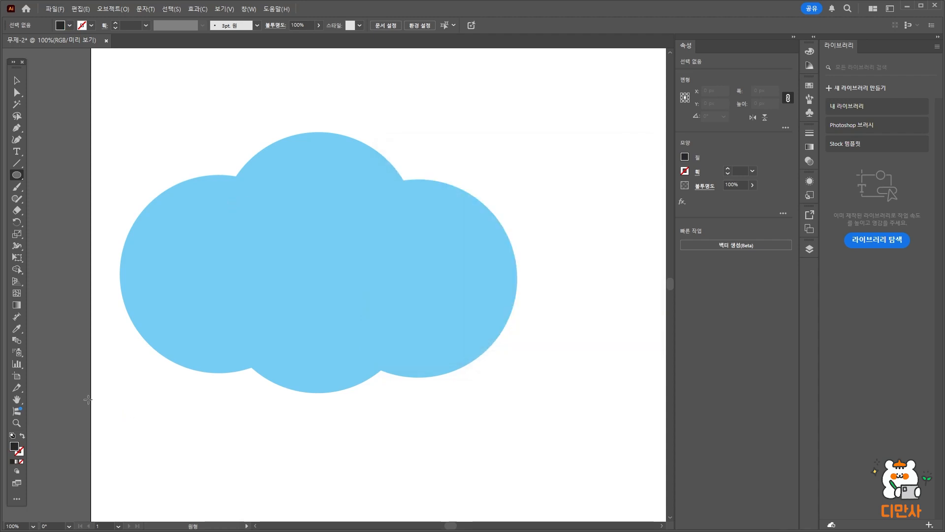
Step: Draw an oval eye about 16 × 29 px on the cloud's upper part and place a level copy to its right
{"action": "left_click_drag", "start_coordinate": [283, 215], "coordinate": [294, 234]}
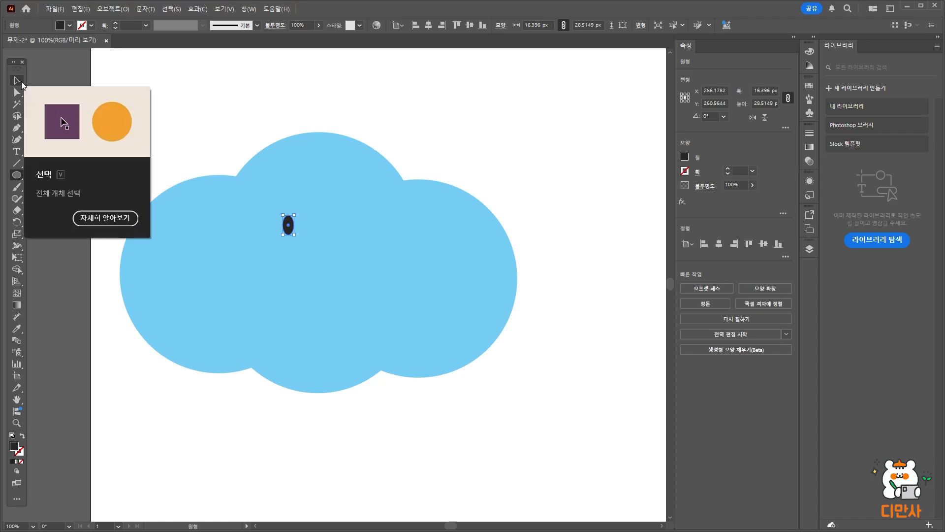
{"action": "left_click", "coordinate": [21, 84]}
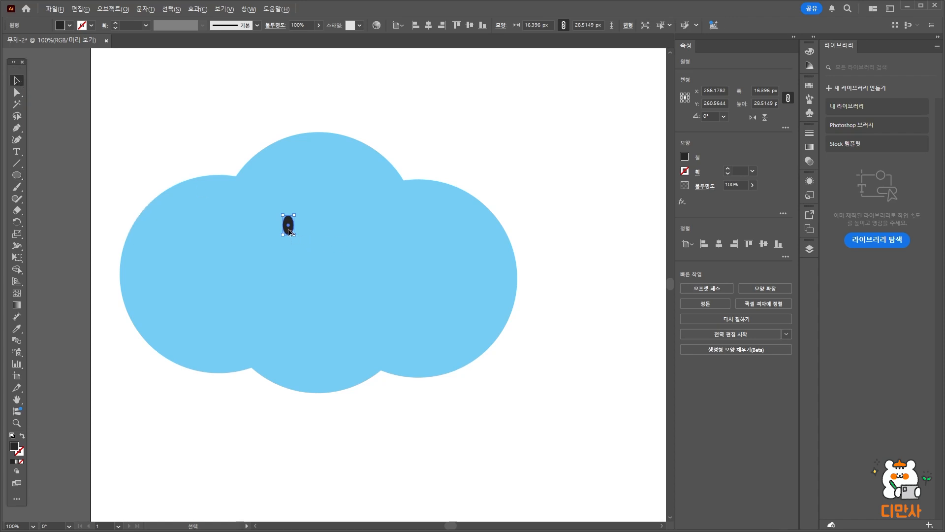
{"action": "left_click_drag", "start_coordinate": [289, 233], "coordinate": [328, 239]}
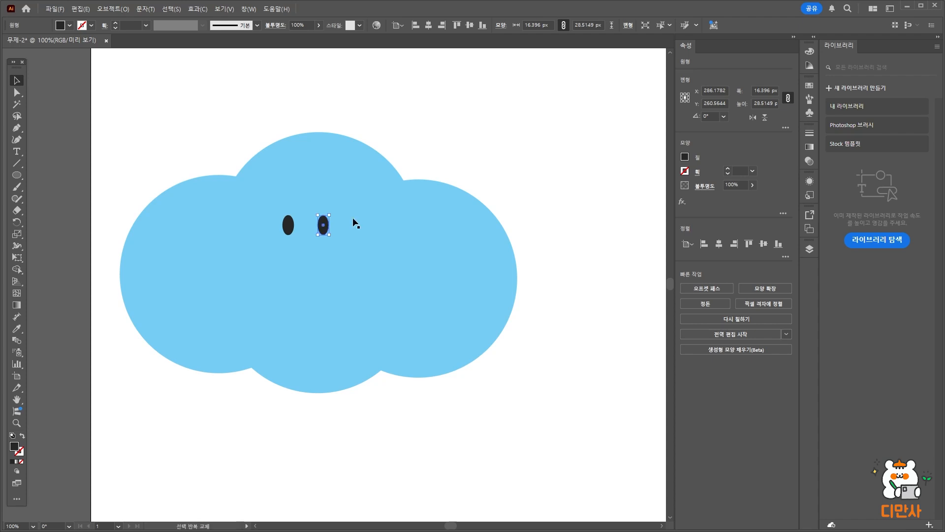
{"action": "left_click", "coordinate": [443, 164]}
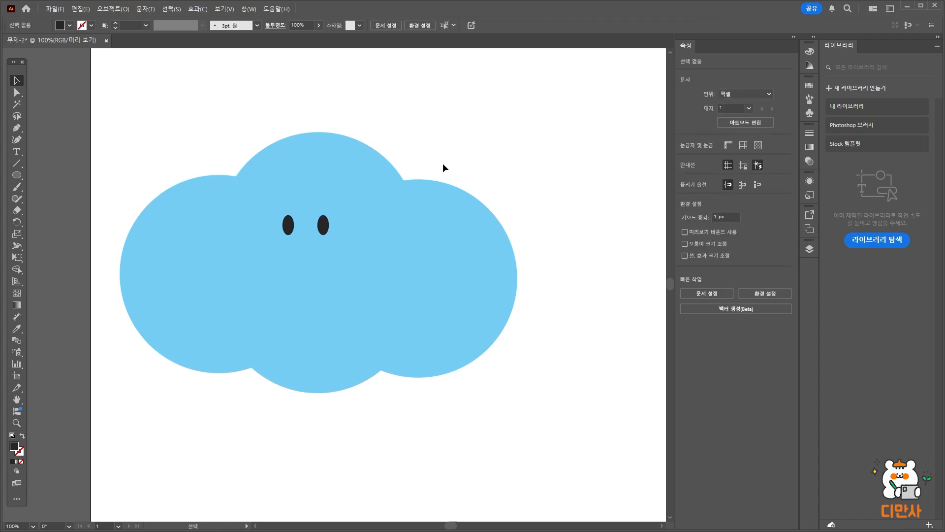
Step: Try moving the two eyes separately and as a joint selection, and undo the moves
{"action": "left_click", "coordinate": [291, 227]}
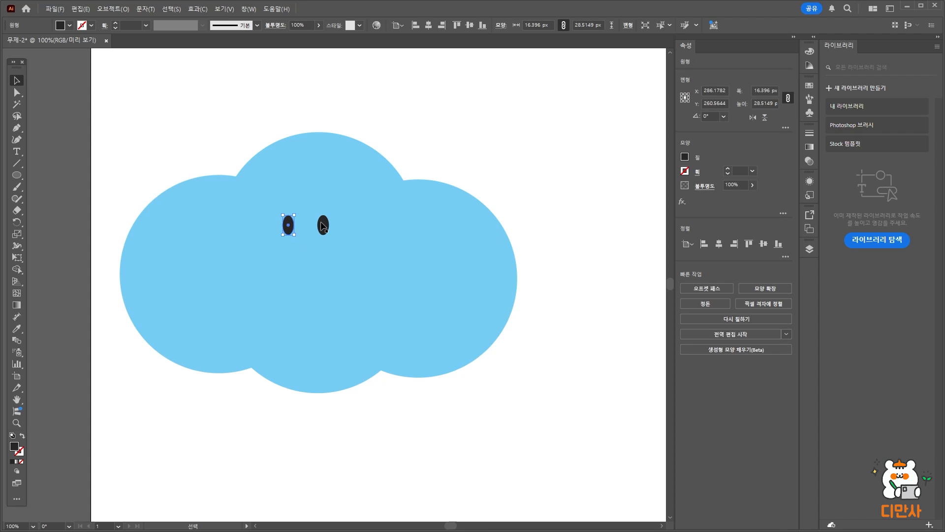
{"action": "left_click_drag", "start_coordinate": [323, 226], "coordinate": [311, 186]}
{"action": "left_click", "coordinate": [342, 233], "text": "shift"}
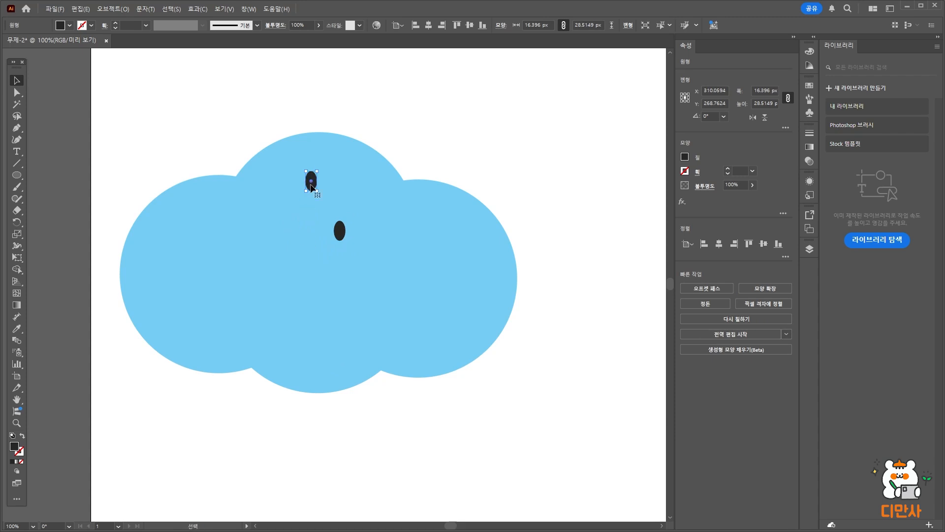
{"action": "left_click", "coordinate": [340, 235], "text": "shift"}
{"action": "left_click_drag", "start_coordinate": [341, 235], "coordinate": [325, 211]}
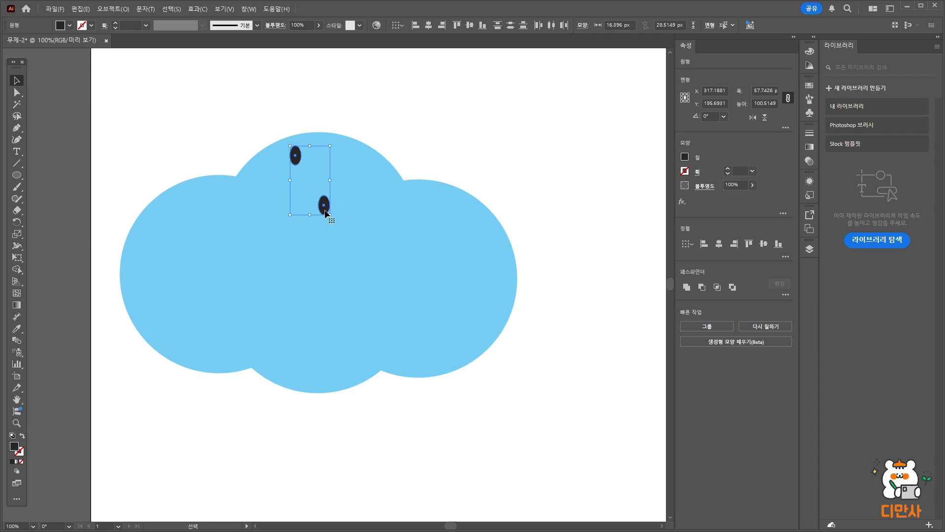
{"action": "key", "text": "ctrl+z"}
{"action": "key", "text": "ctrl+z"}
Step: Select both eyes and move them together slightly down and right on the cloud, and deselect them
{"action": "left_click", "coordinate": [340, 237], "text": "shift"}
{"action": "mouse_move", "coordinate": [339, 237]}
{"action": "left_mouse_down"}
{"action": "mouse_move", "coordinate": [340, 226]}
{"action": "mouse_move", "coordinate": [338, 245]}
{"action": "left_mouse_up"}
{"action": "left_click", "coordinate": [482, 148]}
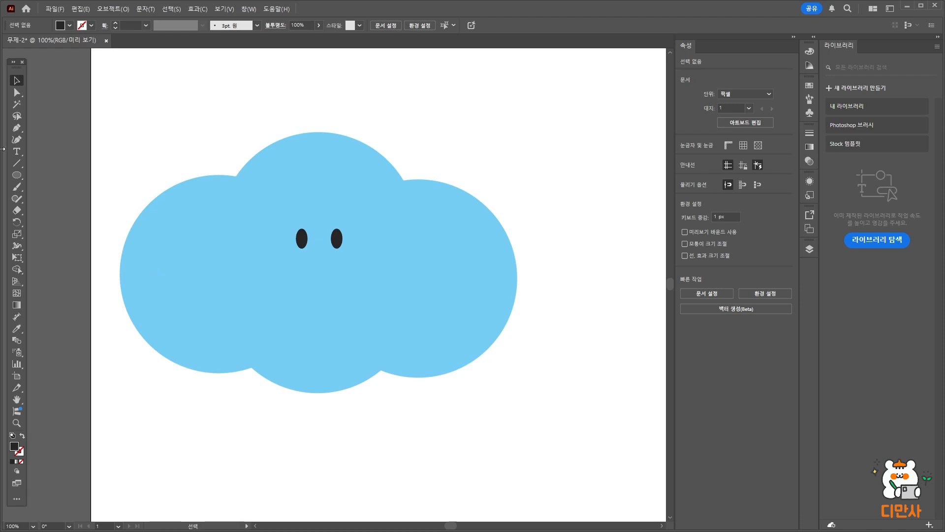
Step: Try drawing a smile under the cloud's eyes with the Pencil tool, and undo it
{"action": "left_click", "coordinate": [16, 188]}
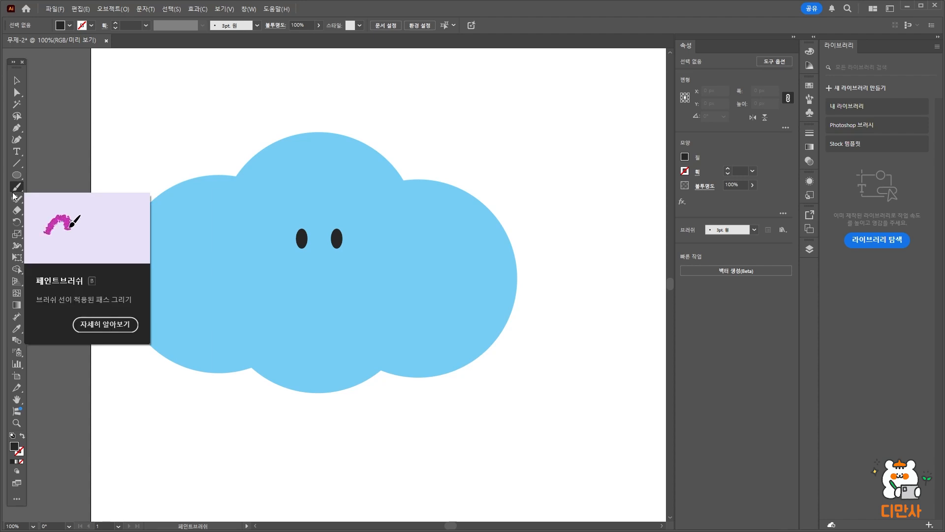
{"action": "right_click", "coordinate": [14, 193]}
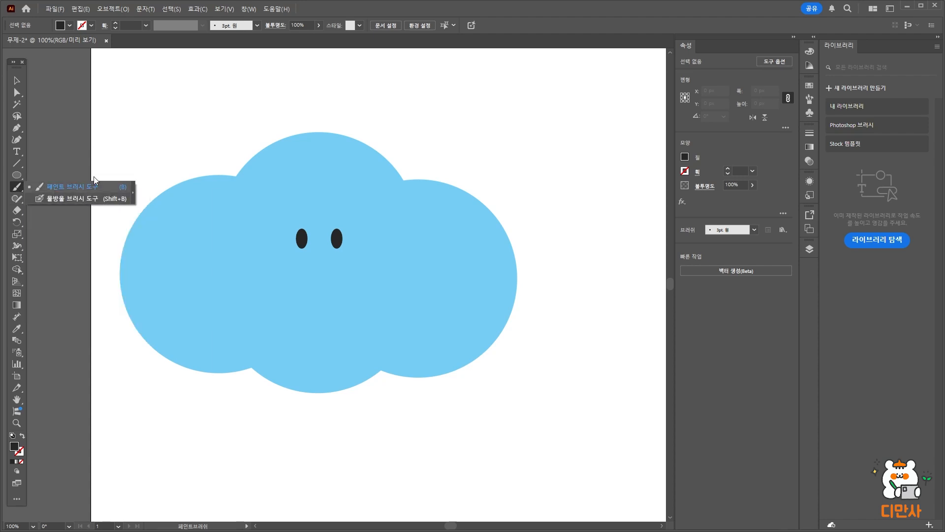
{"action": "right_click", "coordinate": [16, 199]}
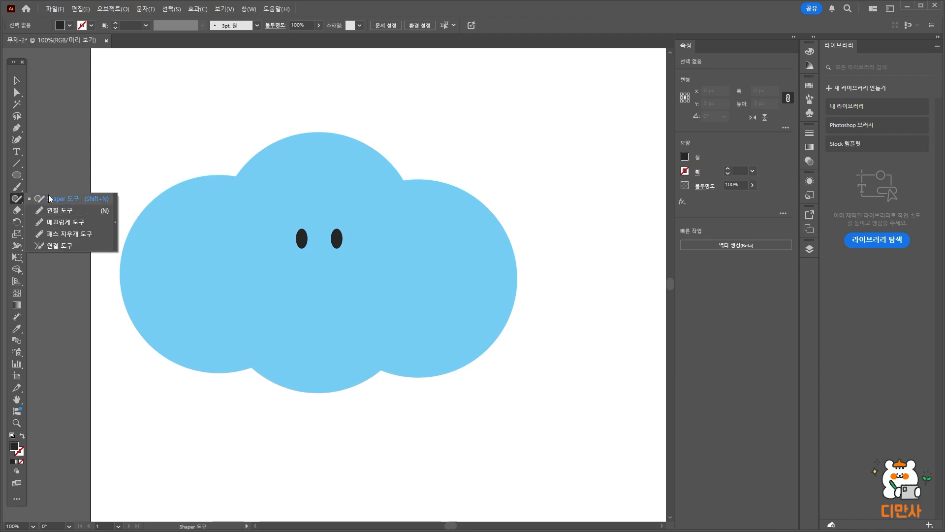
{"action": "left_click", "coordinate": [67, 215]}
{"action": "left_click_drag", "start_coordinate": [300, 257], "coordinate": [338, 256]}
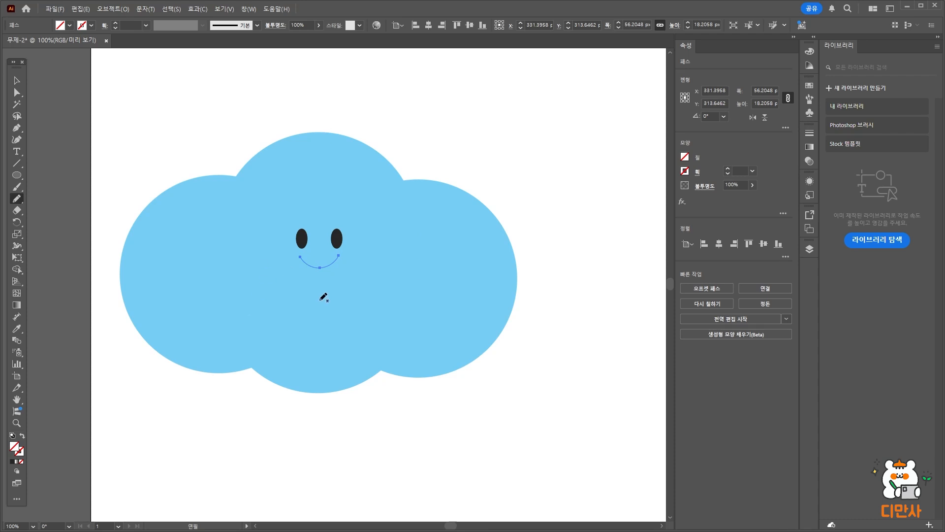
{"action": "key", "text": "ctrl+z"}
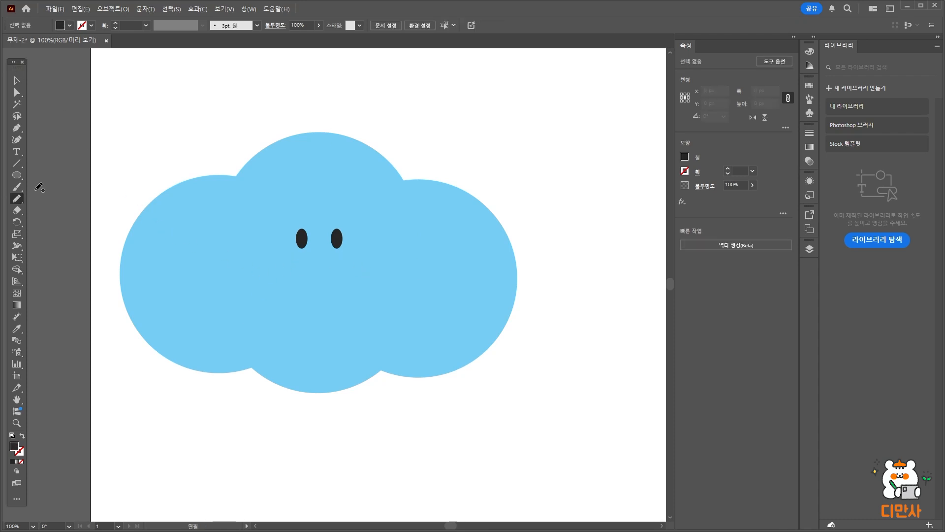
Step: Set the Pencil tool's fidelity to the most accurate end and draw two U-shaped test curves below the cloud
{"action": "right_click", "coordinate": [16, 200]}
{"action": "left_click", "coordinate": [43, 212]}
{"action": "double_click", "coordinate": [17, 200]}
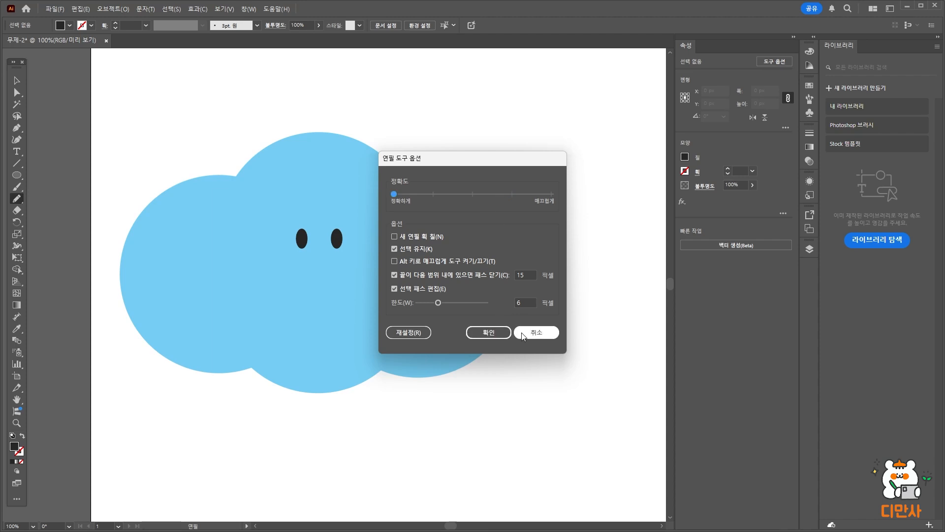
{"action": "left_click", "coordinate": [494, 335]}
{"action": "scroll", "coordinate": [369, 363], "scroll_direction": "down", "scroll_amount": 10}
{"action": "mouse_move", "coordinate": [222, 189]}
{"action": "left_mouse_down"}
{"action": "mouse_move", "coordinate": [251, 226]}
{"action": "mouse_move", "coordinate": [274, 185]}
{"action": "mouse_move", "coordinate": [292, 212]}
{"action": "mouse_move", "coordinate": [341, 191]}
{"action": "left_mouse_up"}
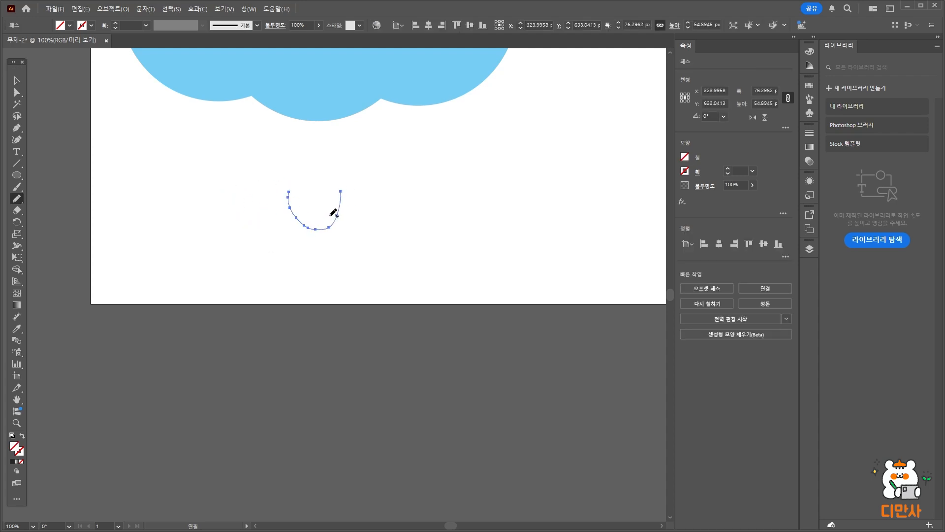
Step: Set the Pencil tool's fidelity to the smoothest end and draw two more U-shaped test curves beside the first pair
{"action": "double_click", "coordinate": [16, 198]}
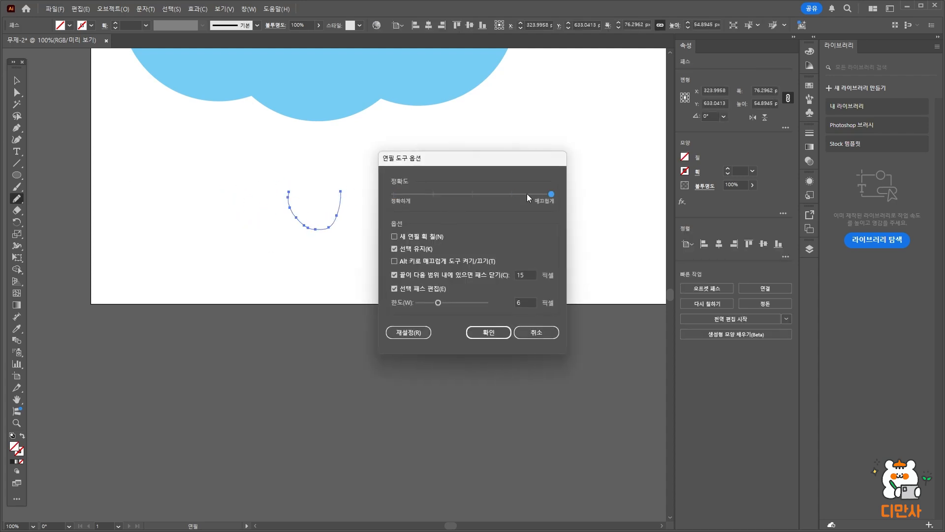
{"action": "left_click", "coordinate": [495, 334]}
{"action": "mouse_move", "coordinate": [423, 191]}
{"action": "left_mouse_down"}
{"action": "mouse_move", "coordinate": [428, 214]}
{"action": "mouse_move", "coordinate": [465, 216]}
{"action": "mouse_move", "coordinate": [475, 187]}
{"action": "mouse_move", "coordinate": [541, 207]}
{"action": "mouse_move", "coordinate": [544, 186]}
{"action": "left_mouse_up"}
Step: Select all four test curves below the cloud and delete them
{"action": "left_click", "coordinate": [17, 83]}
{"action": "left_click", "coordinate": [589, 253]}
{"action": "left_click_drag", "start_coordinate": [593, 295], "coordinate": [185, 188]}
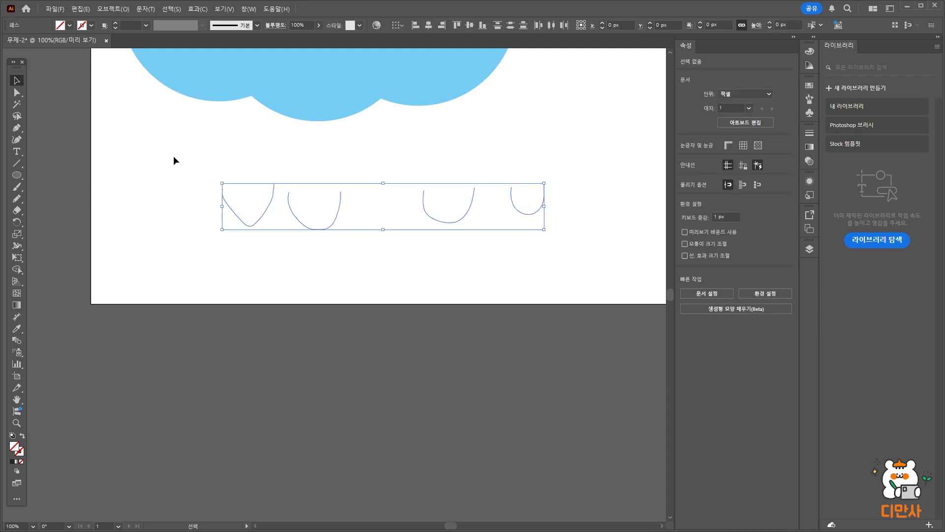
{"action": "key", "text": "Delete"}
Step: Set the Pencil tool's fidelity to one stop below the smoothest end
{"action": "scroll", "coordinate": [76, 208], "scroll_direction": "up", "scroll_amount": 3}
{"action": "scroll", "coordinate": [76, 209], "scroll_direction": "up", "scroll_amount": 5}
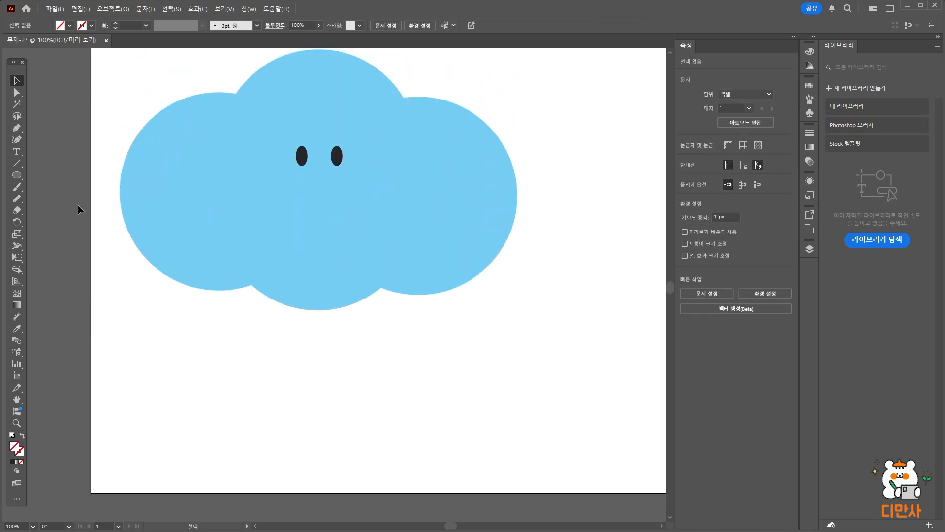
{"action": "double_click", "coordinate": [18, 197]}
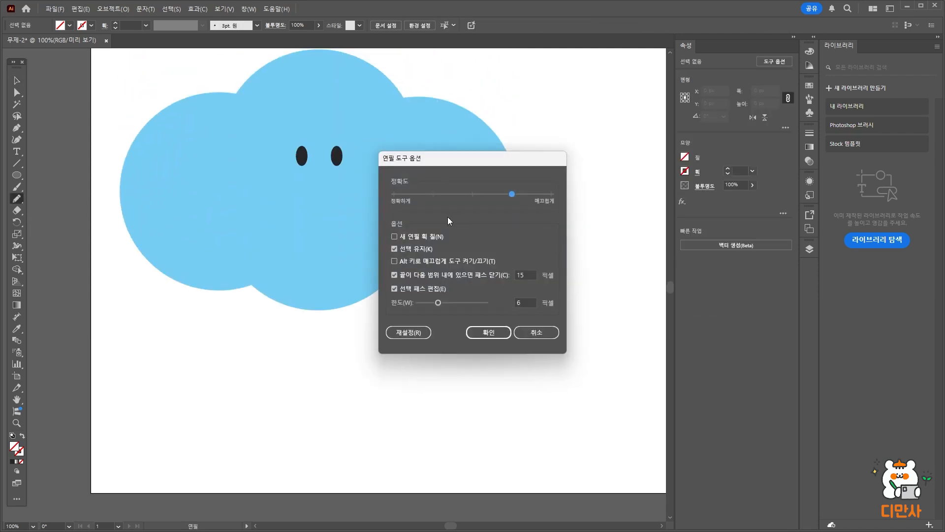
{"action": "left_click", "coordinate": [493, 331]}
Step: Try two pencil curves as a smile under the eyes, undoing each one
{"action": "scroll", "coordinate": [354, 253], "scroll_direction": "up", "scroll_amount": 3}
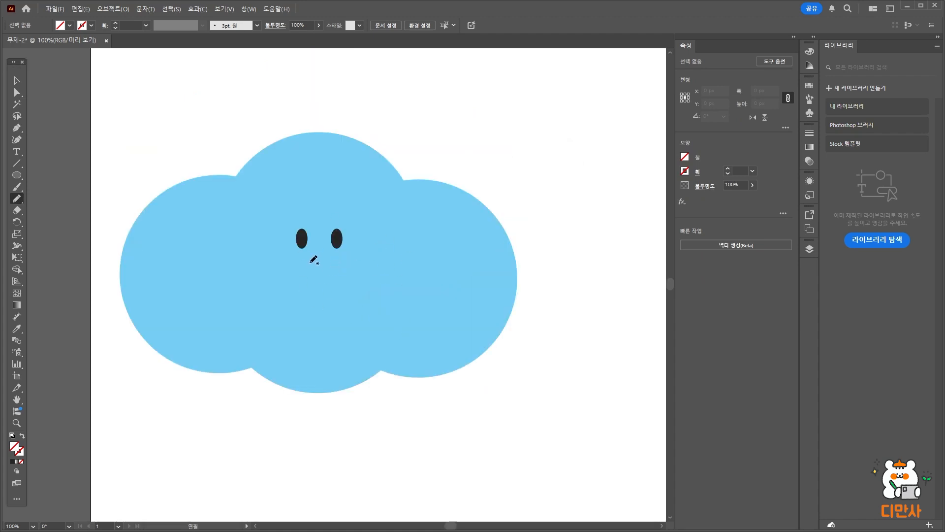
{"action": "left_click_drag", "start_coordinate": [302, 259], "coordinate": [340, 256]}
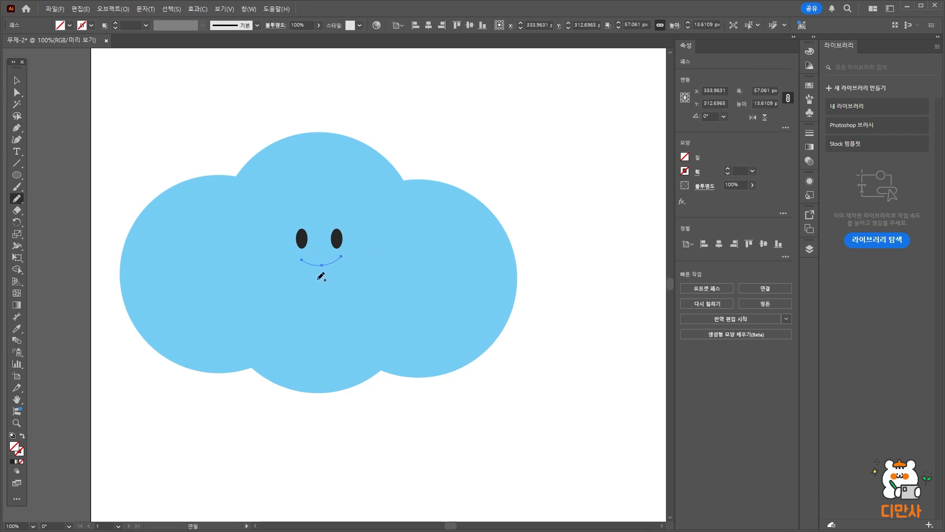
{"action": "key", "text": "ctrl+z"}
{"action": "mouse_move", "coordinate": [301, 255]}
{"action": "left_mouse_down"}
{"action": "mouse_move", "coordinate": [305, 262]}
{"action": "mouse_move", "coordinate": [335, 258]}
{"action": "left_mouse_up"}
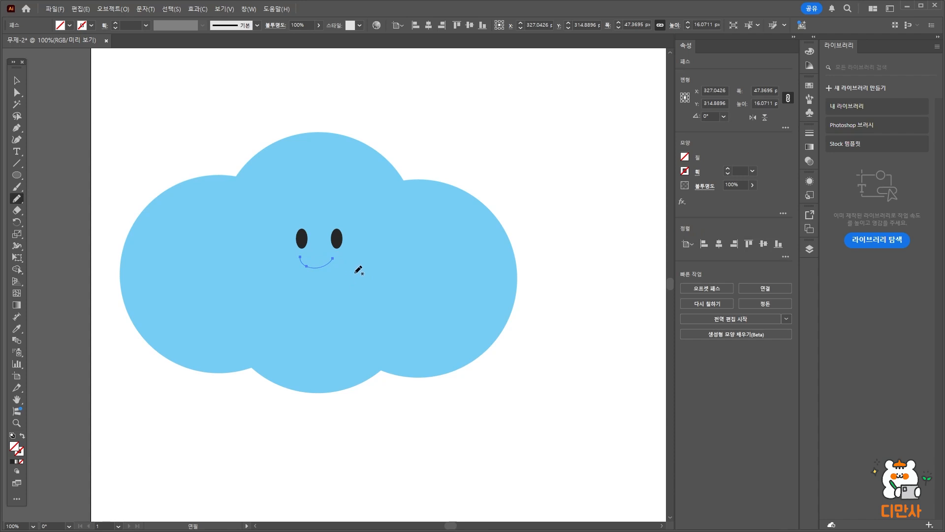
{"action": "key", "text": "ctrl+z"}
Step: Draw a pencil smile about 39 × 13 px under the eyes and set its stroke color to #191919
{"action": "left_click_drag", "start_coordinate": [301, 257], "coordinate": [329, 256]}
{"action": "left_click", "coordinate": [19, 454]}
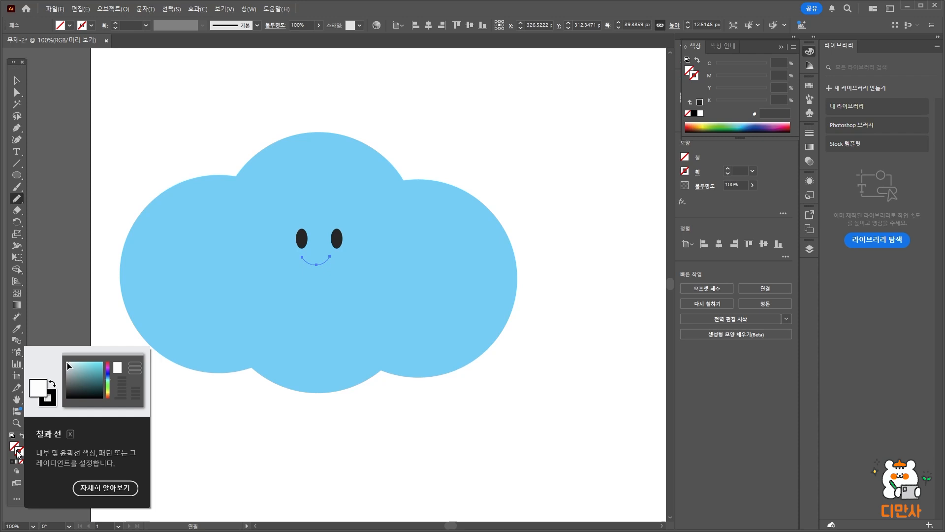
{"action": "double_click", "coordinate": [17, 453]}
{"action": "left_click_drag", "start_coordinate": [417, 301], "coordinate": [378, 301]}
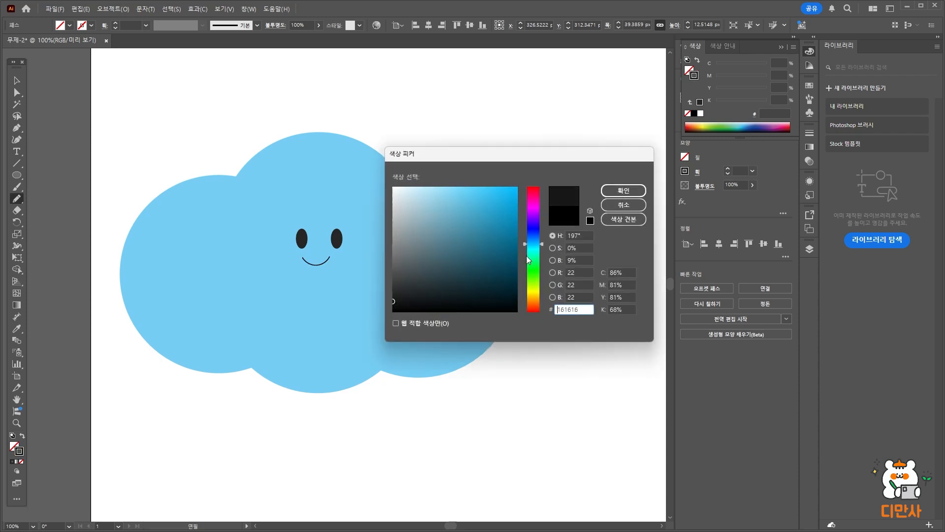
{"action": "left_click_drag", "start_coordinate": [411, 296], "coordinate": [385, 299]}
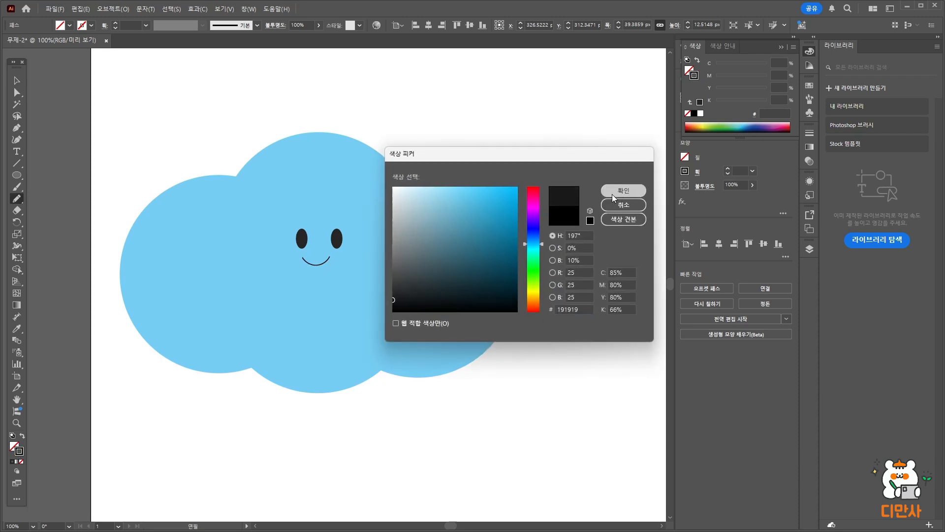
{"action": "left_click", "coordinate": [616, 191]}
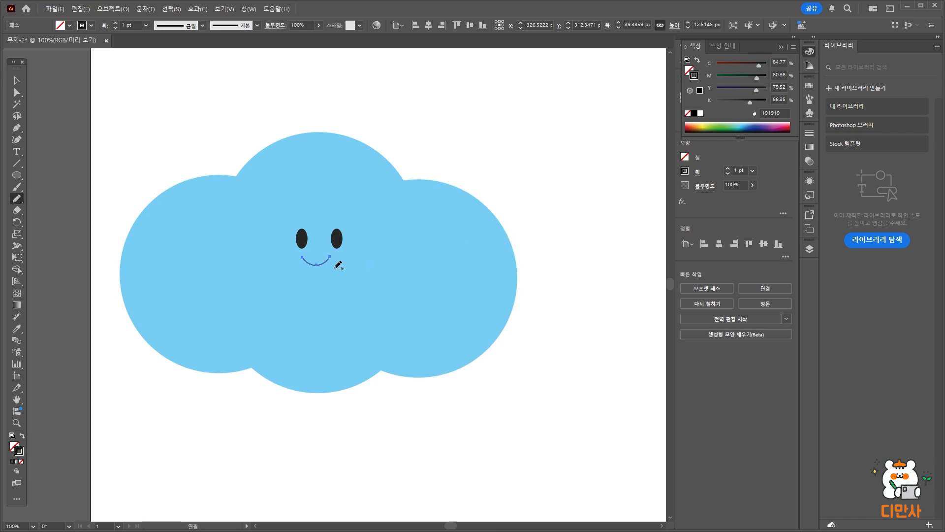
Step: Set the smile's stroke weight to 9 pt and deselect it
{"action": "left_click", "coordinate": [781, 46]}
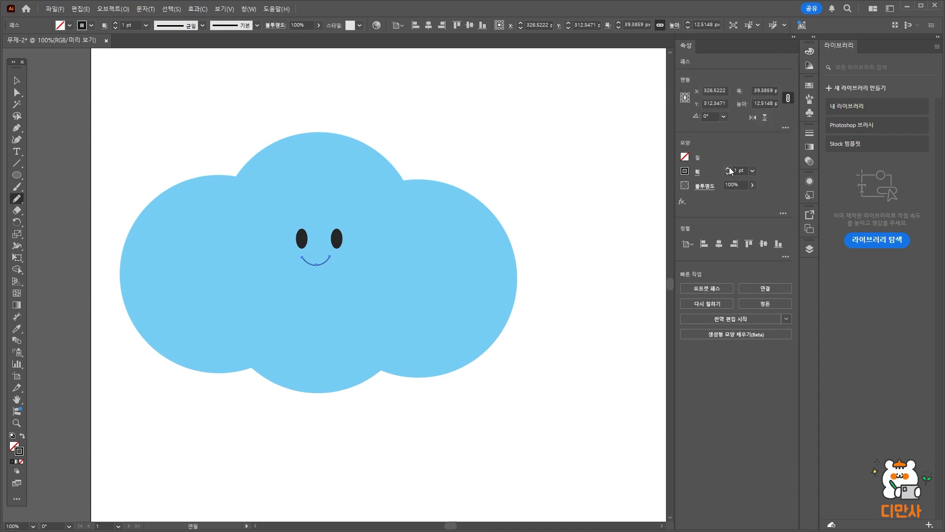
{"action": "left_click_drag", "start_coordinate": [729, 167], "coordinate": [729, 167]}
{"action": "left_click", "coordinate": [728, 173]}
{"action": "left_click", "coordinate": [728, 173]}
{"action": "left_click", "coordinate": [728, 174]}
{"action": "left_click", "coordinate": [728, 167]}
{"action": "left_click", "coordinate": [728, 173]}
{"action": "left_click", "coordinate": [728, 173]}
{"action": "left_click", "coordinate": [17, 81]}
{"action": "left_click", "coordinate": [371, 270]}
Step: Move the smile about 3 px right and 4 px up to center it under the eyes, and deselect it
{"action": "scroll", "coordinate": [328, 305], "scroll_direction": "up", "scroll_amount": 3}
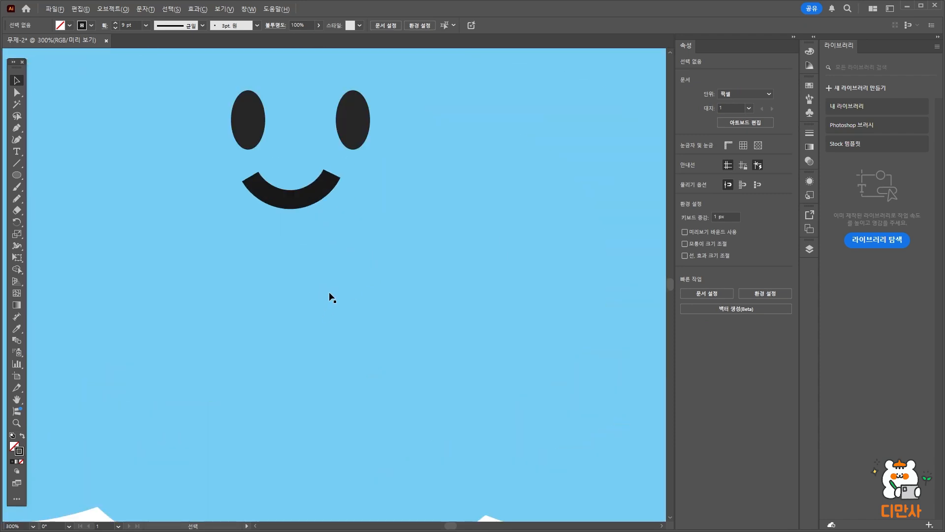
{"action": "scroll", "coordinate": [326, 264], "scroll_direction": "down", "scroll_amount": 1}
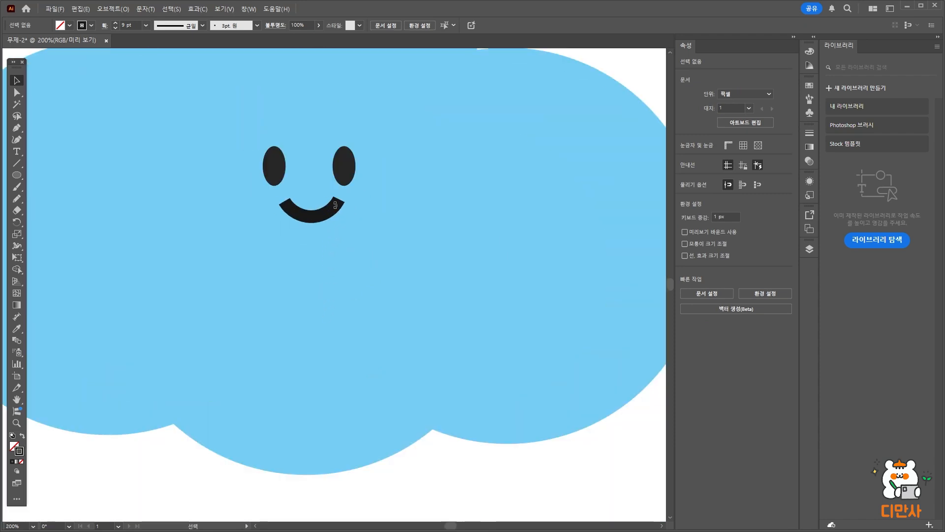
{"action": "scroll", "coordinate": [334, 205], "scroll_direction": "down", "scroll_amount": 1}
{"action": "left_click_drag", "start_coordinate": [339, 204], "coordinate": [334, 201]}
{"action": "left_click", "coordinate": [552, 169]}
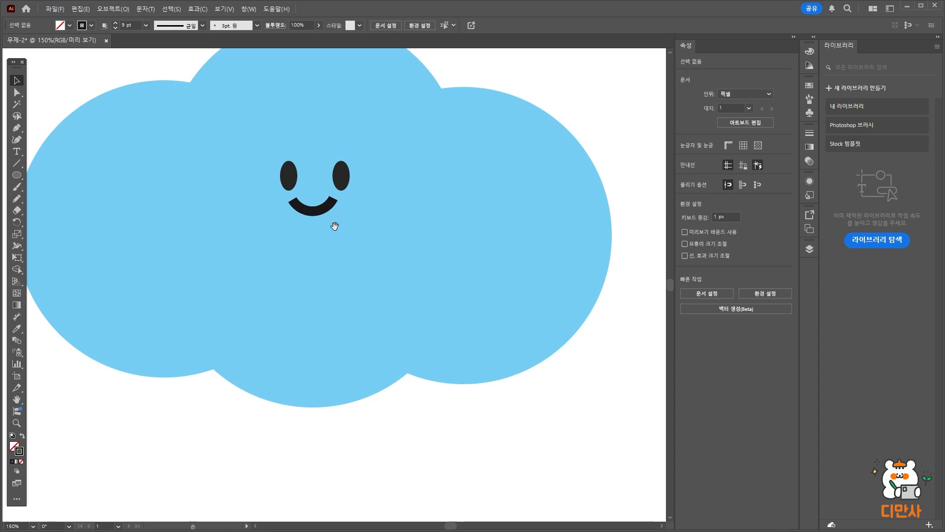
{"action": "scroll", "coordinate": [332, 221], "scroll_direction": "up", "scroll_amount": 2}
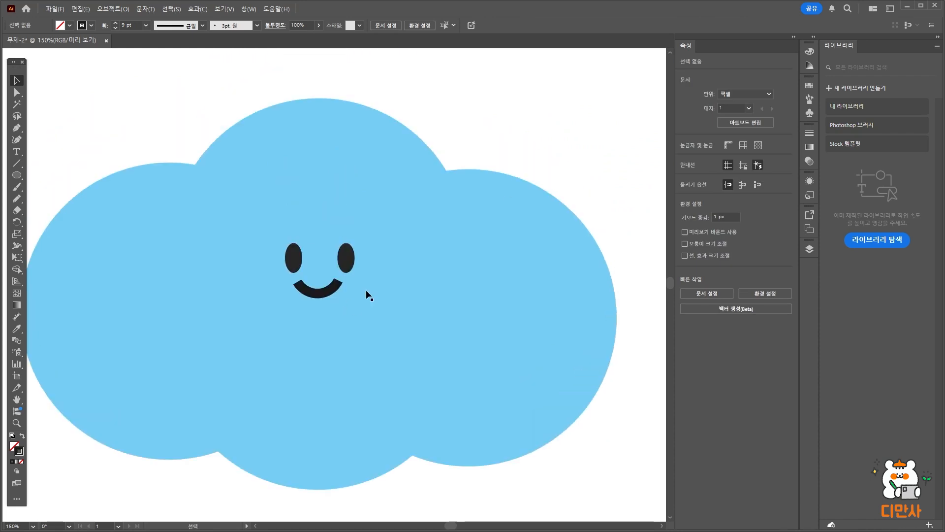
Step: Give the smile's stroke round caps
{"action": "left_click", "coordinate": [319, 296]}
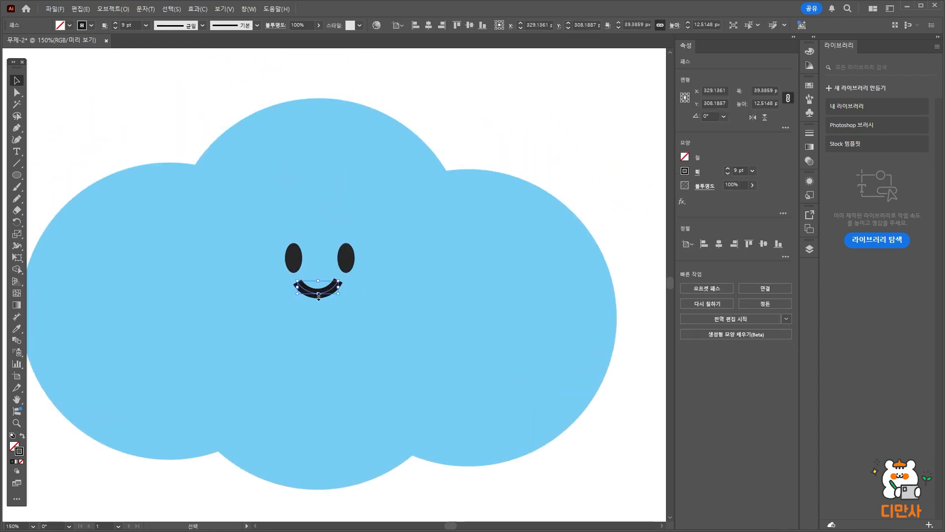
{"action": "left_click", "coordinate": [697, 172]}
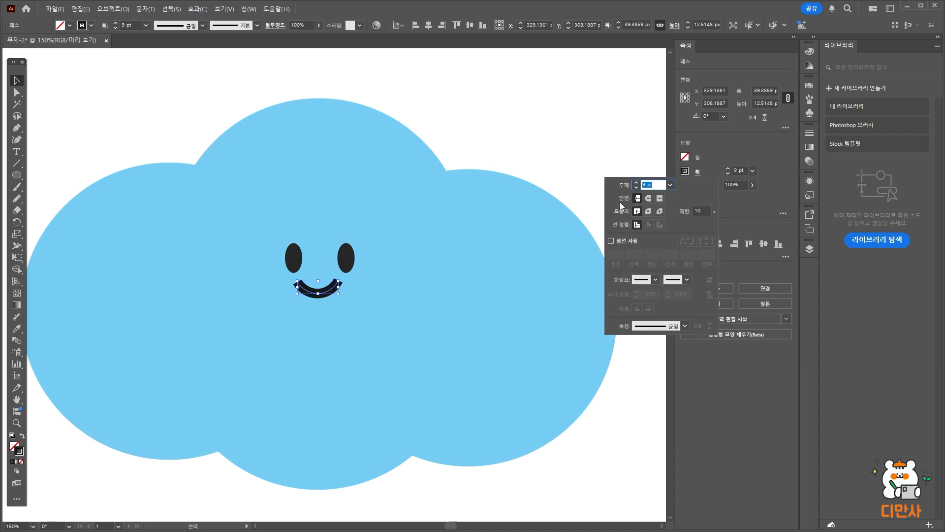
{"action": "left_click", "coordinate": [648, 199]}
{"action": "left_click", "coordinate": [600, 135]}
Step: Nudge the smile slightly downward below the eyes, and leave the finished cloud artwork deselected
{"action": "left_click_drag", "start_coordinate": [326, 293], "coordinate": [327, 294]}
{"action": "left_click", "coordinate": [509, 155]}
{"action": "scroll", "coordinate": [498, 204], "scroll_direction": "down", "scroll_amount": 1, "text": "alt"}
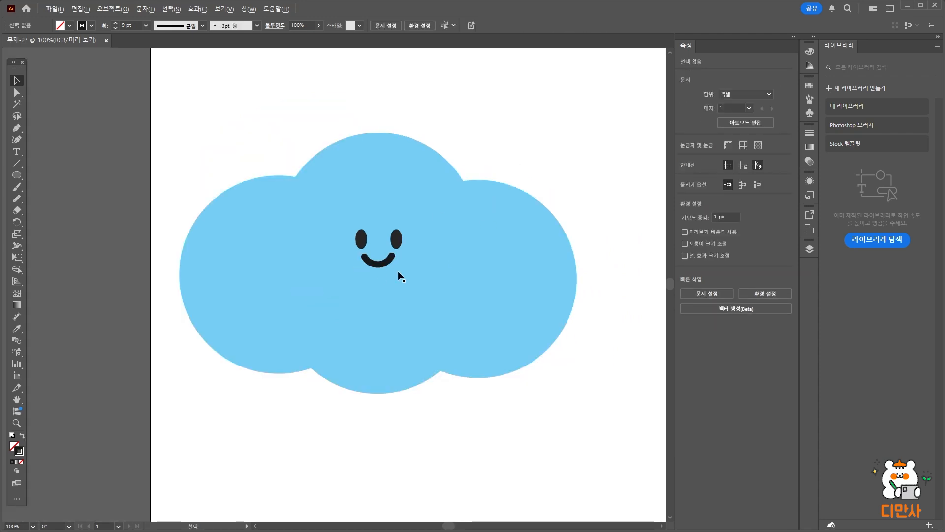
{"action": "left_click_drag", "start_coordinate": [162, 113], "coordinate": [614, 410]}
{"action": "left_click", "coordinate": [613, 409]}
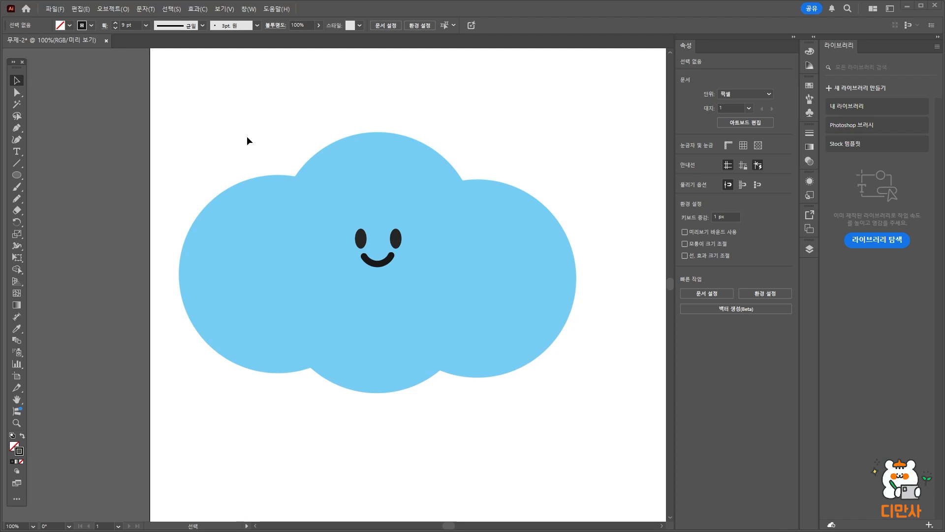
Step: Save the document under the name 구름 in Adobe Illustrator (*.AI) format
{"action": "left_click", "coordinate": [53, 8]}
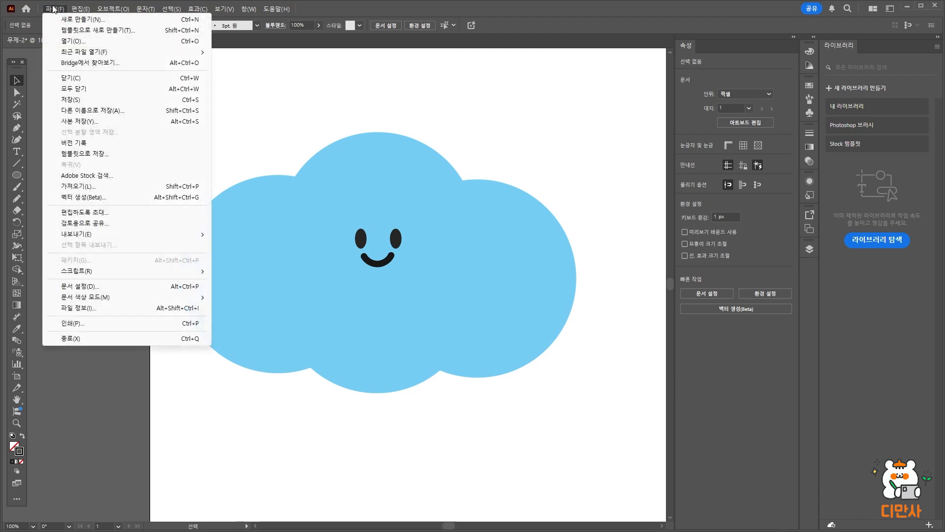
{"action": "left_click", "coordinate": [85, 114]}
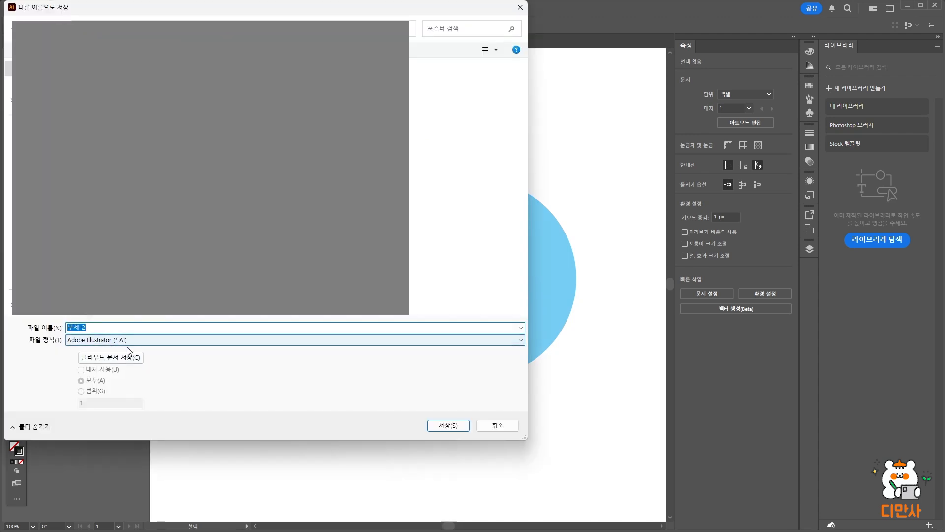
{"action": "type", "text": "\\"}
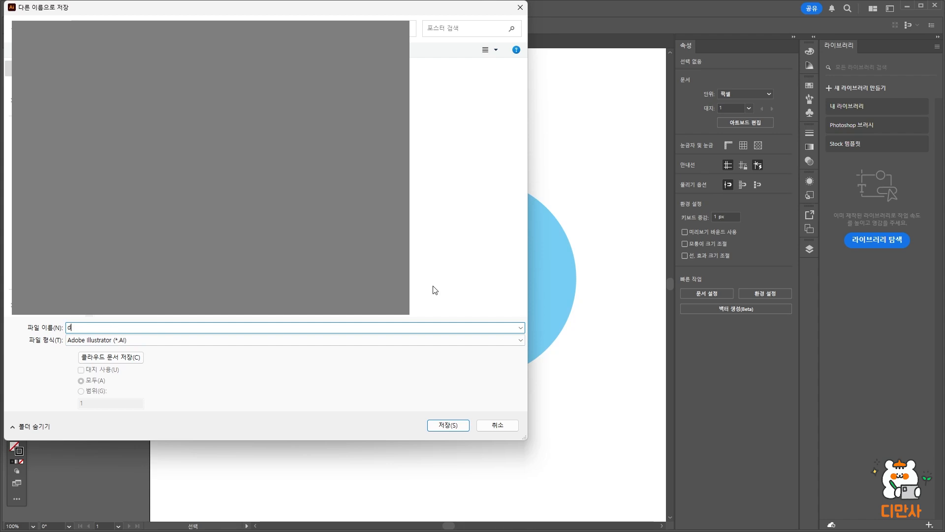
{"action": "key", "text": "BackSpace"}
{"action": "type", "text": "구름"}
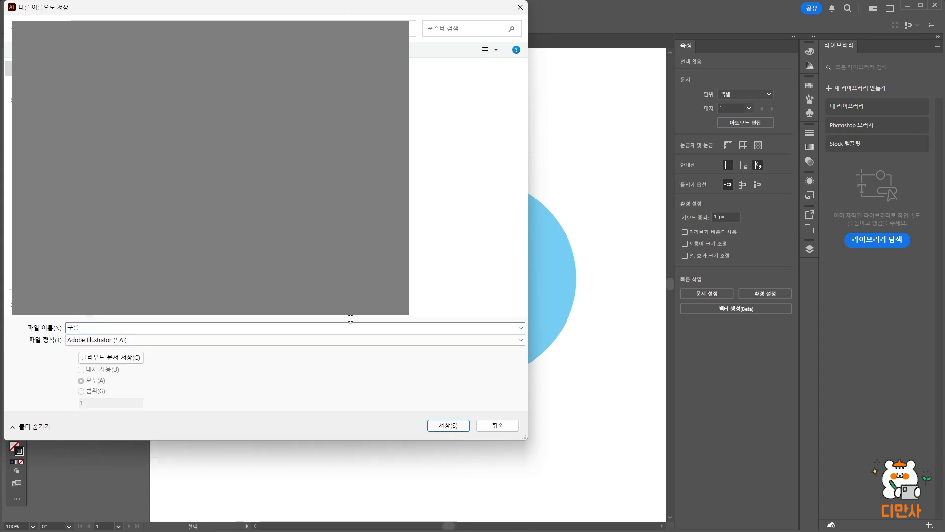
{"action": "left_click", "coordinate": [435, 429]}
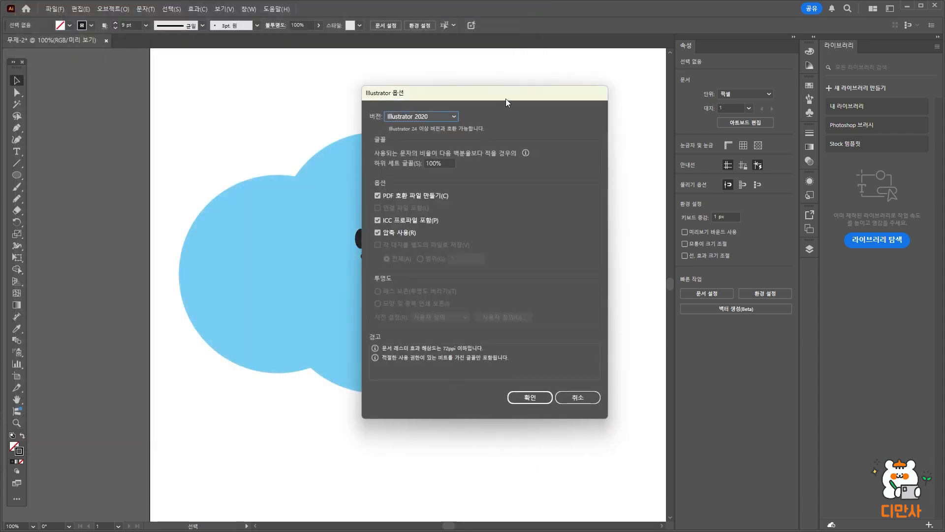
Step: Keep Illustrator 2020 as the file version in the save options and finish saving the AI file
{"action": "left_click", "coordinate": [401, 120]}
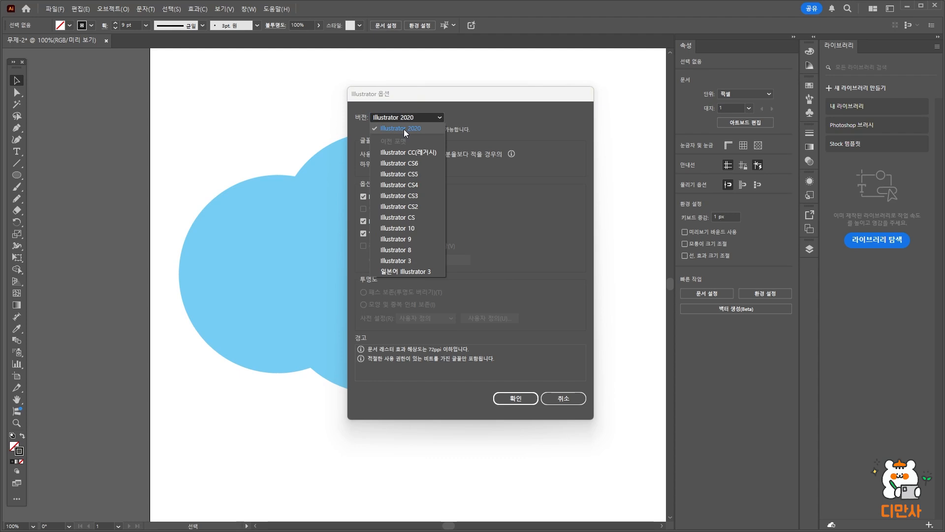
{"action": "left_click", "coordinate": [403, 129]}
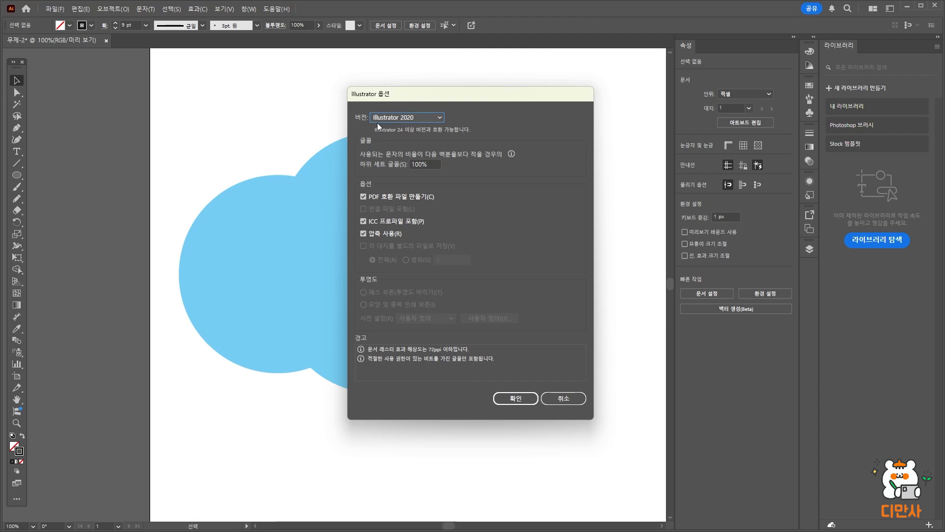
{"action": "left_click", "coordinate": [390, 116]}
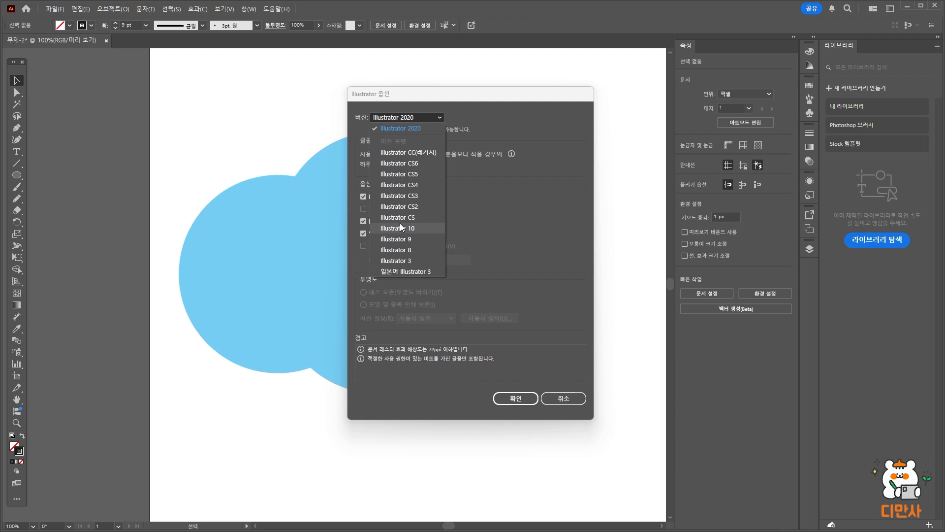
{"action": "left_click", "coordinate": [468, 176]}
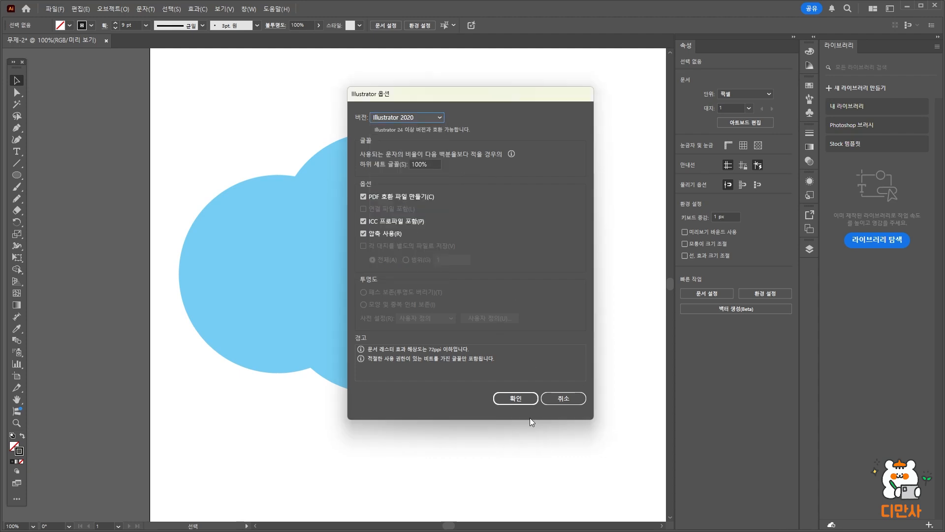
{"action": "left_click", "coordinate": [519, 398]}
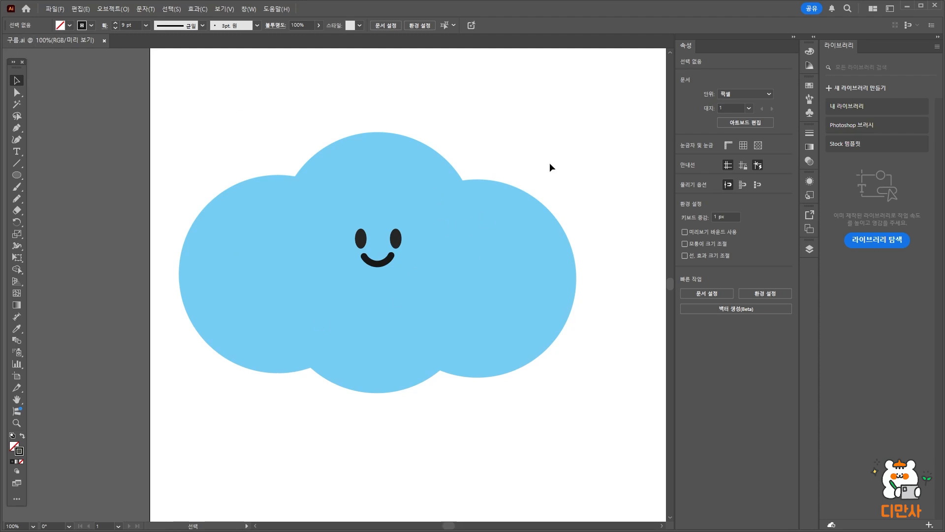
Step: Try recoloring the cloud's fill to light pink #f2b8e3, and undo the color change
{"action": "left_click", "coordinate": [495, 234]}
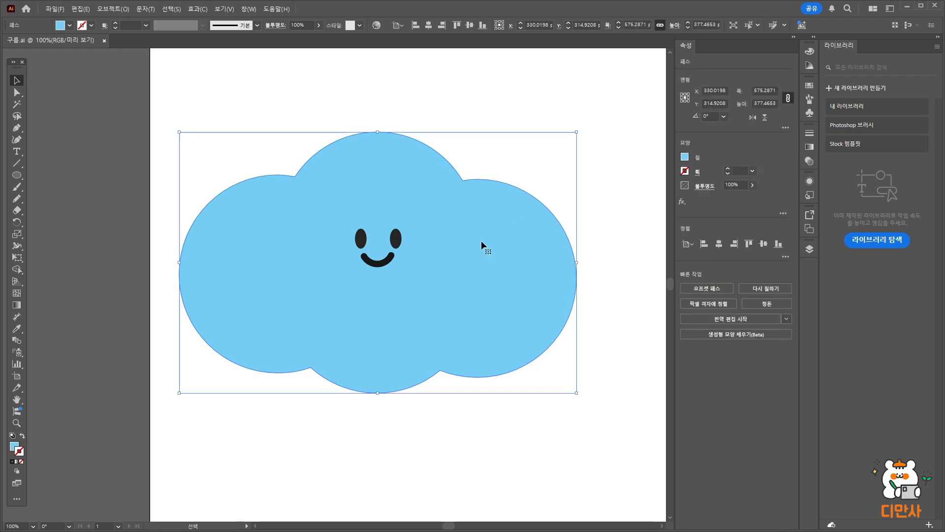
{"action": "double_click", "coordinate": [16, 448]}
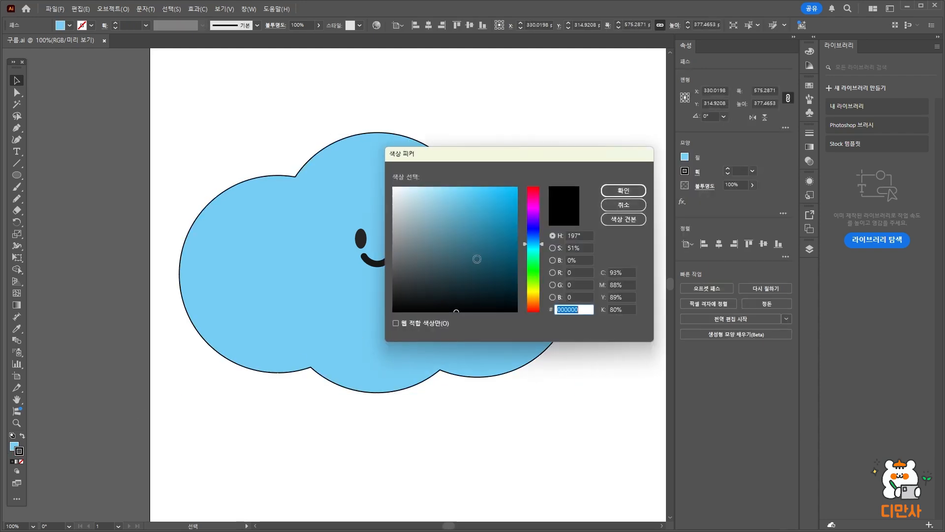
{"action": "left_click", "coordinate": [630, 213]}
{"action": "double_click", "coordinate": [15, 448]}
{"action": "left_click_drag", "start_coordinate": [532, 242], "coordinate": [531, 217]}
{"action": "mouse_move", "coordinate": [421, 209]}
{"action": "left_mouse_down"}
{"action": "mouse_move", "coordinate": [433, 190]}
{"action": "mouse_move", "coordinate": [422, 193]}
{"action": "left_mouse_up"}
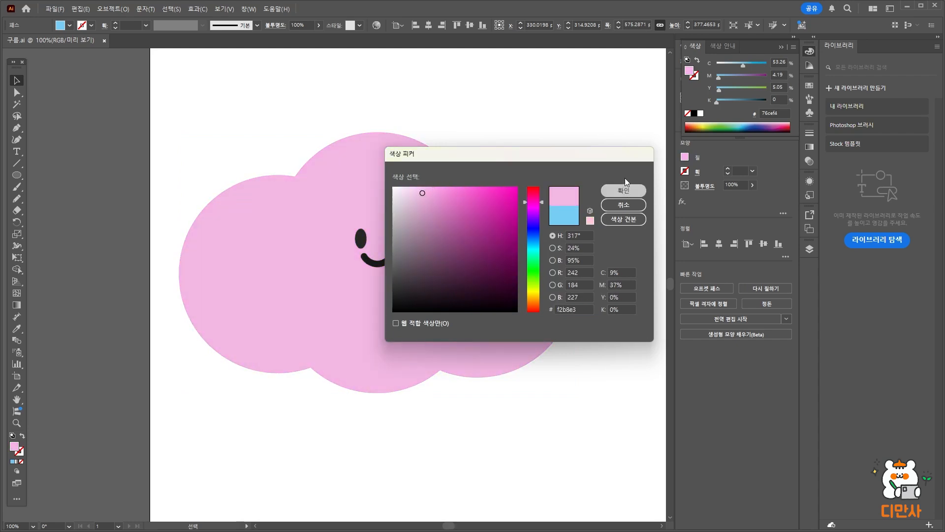
{"action": "left_click", "coordinate": [623, 190]}
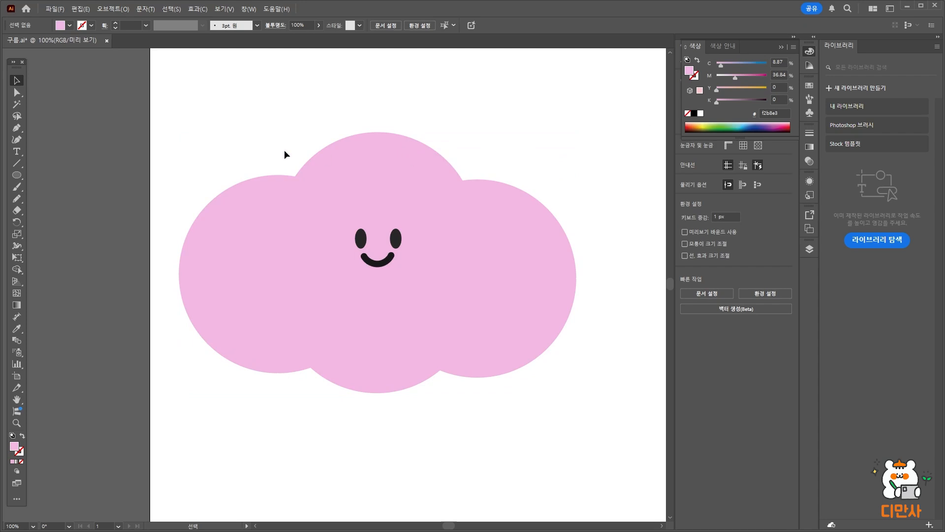
{"action": "key", "text": "ctrl+z"}
{"action": "left_click", "coordinate": [245, 131]}
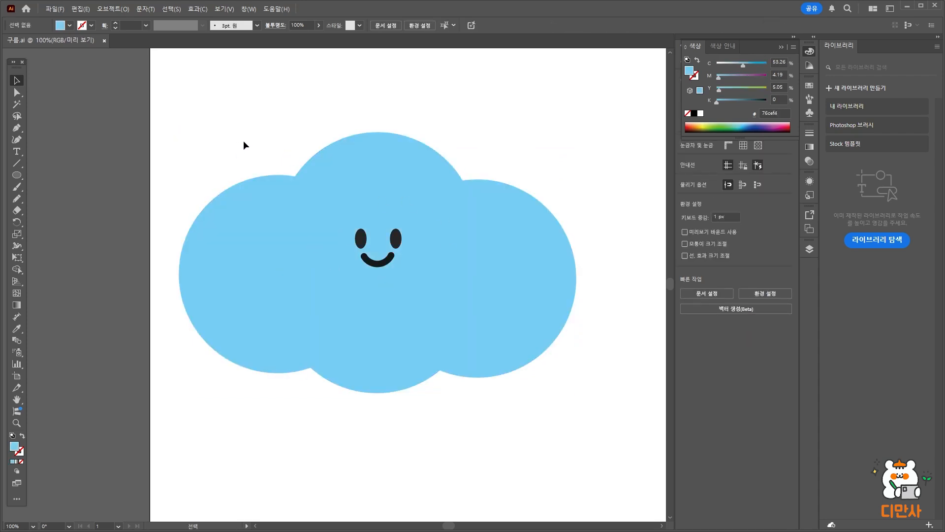
Step: Start the legacy Save for Web export of the cloud and turn off clipping to the artboard
{"action": "left_click", "coordinate": [55, 9]}
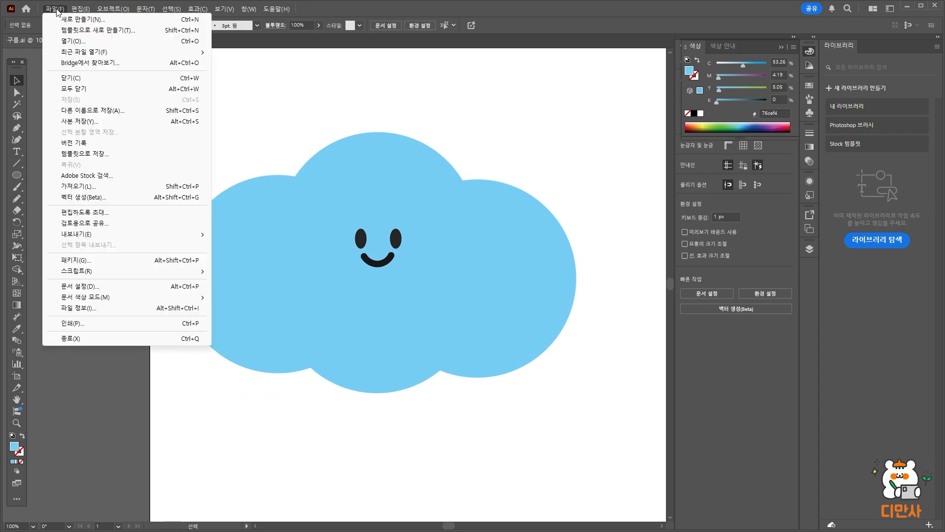
{"action": "mouse_move", "coordinate": [123, 239]}
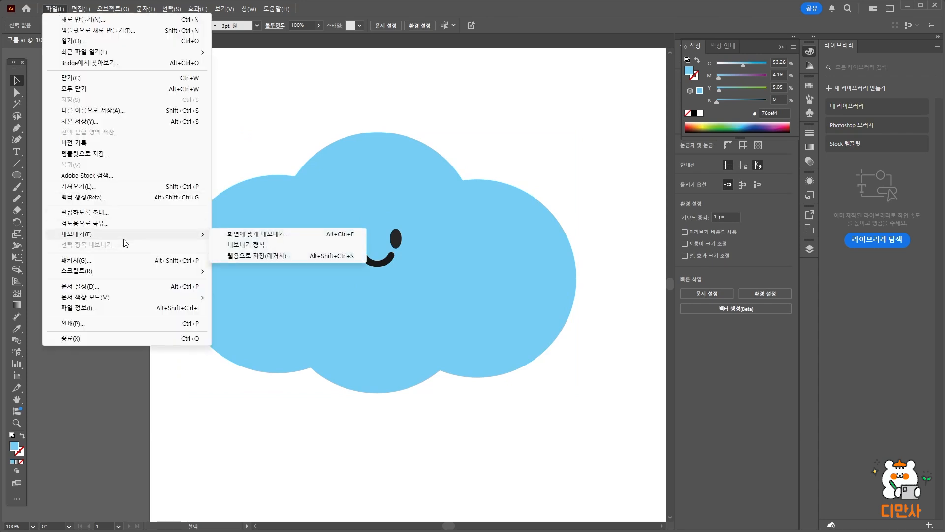
{"action": "left_click", "coordinate": [235, 256]}
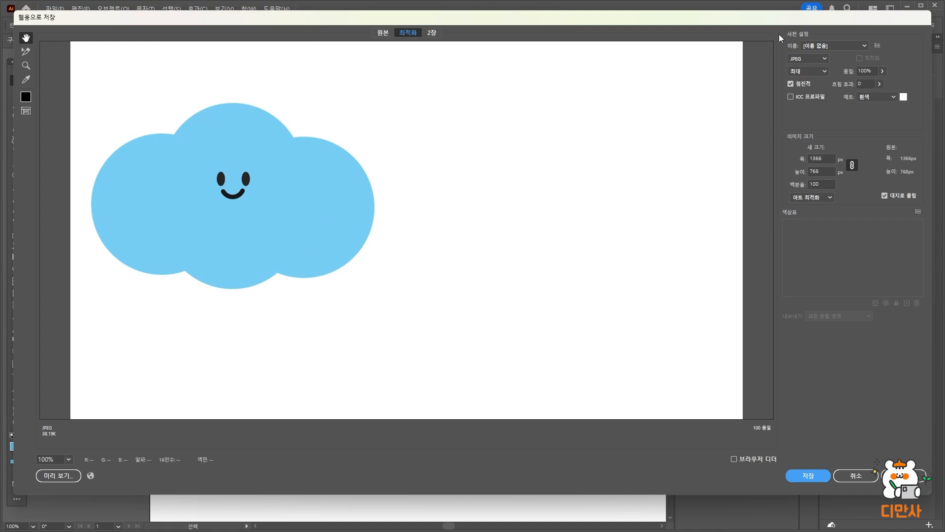
{"action": "left_click", "coordinate": [885, 195]}
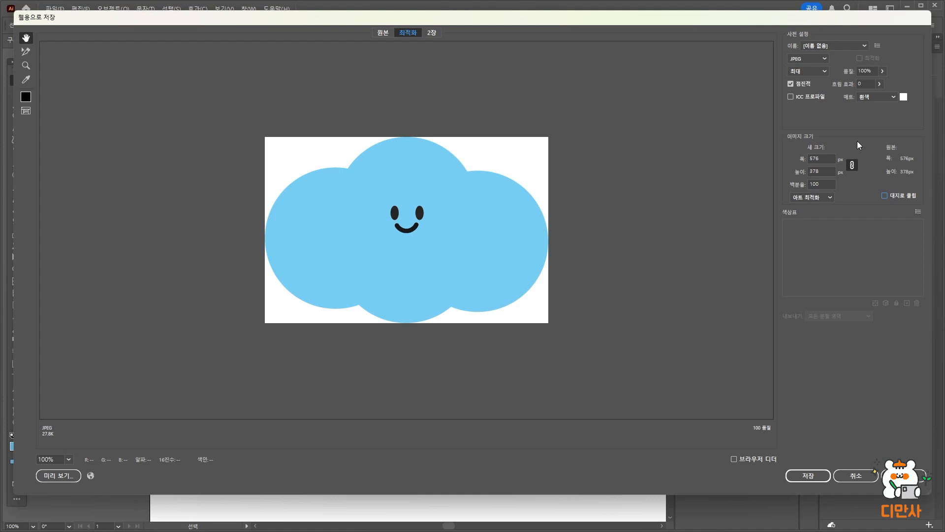
Step: Try an export width of 1000 px, and switch the aspect-ratio lock off and on again
{"action": "left_click", "coordinate": [824, 158]}
{"action": "double_click", "coordinate": [823, 158]}
{"action": "type", "text": "1000"}
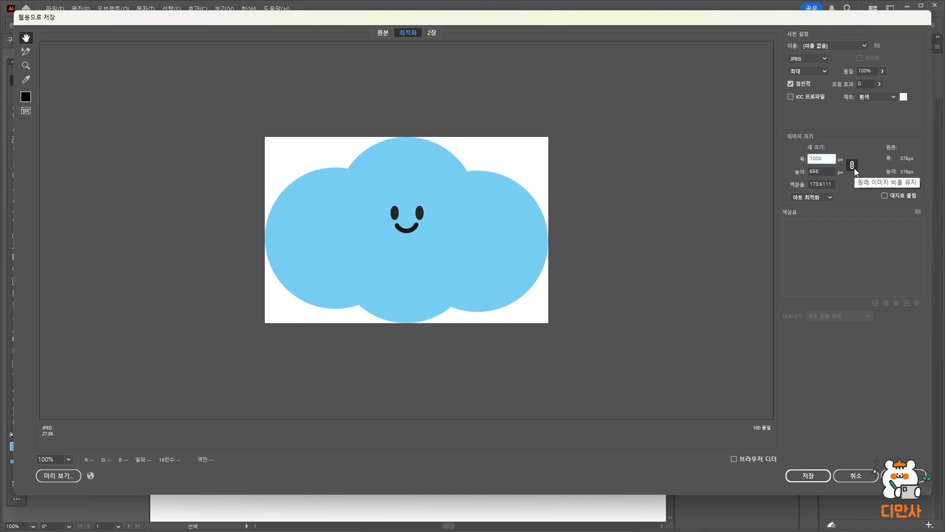
{"action": "left_click", "coordinate": [853, 165]}
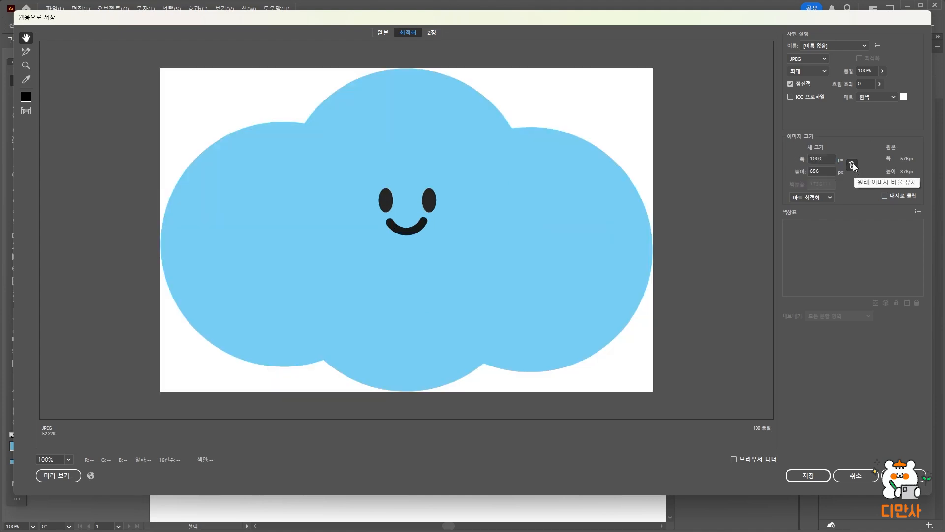
{"action": "left_click", "coordinate": [853, 165]}
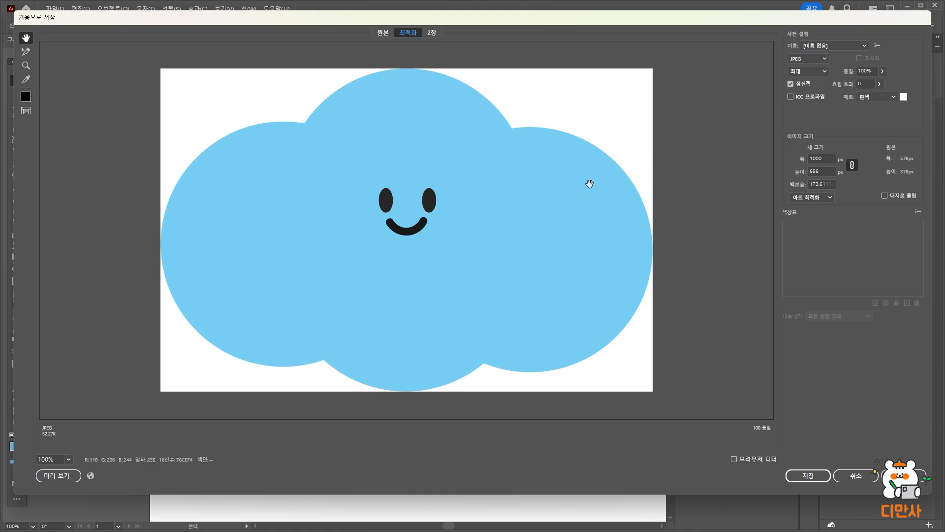
Step: Set the export width to 1500 px and keep JPEG as the file format
{"action": "double_click", "coordinate": [821, 158]}
{"action": "type", "text": "576"}
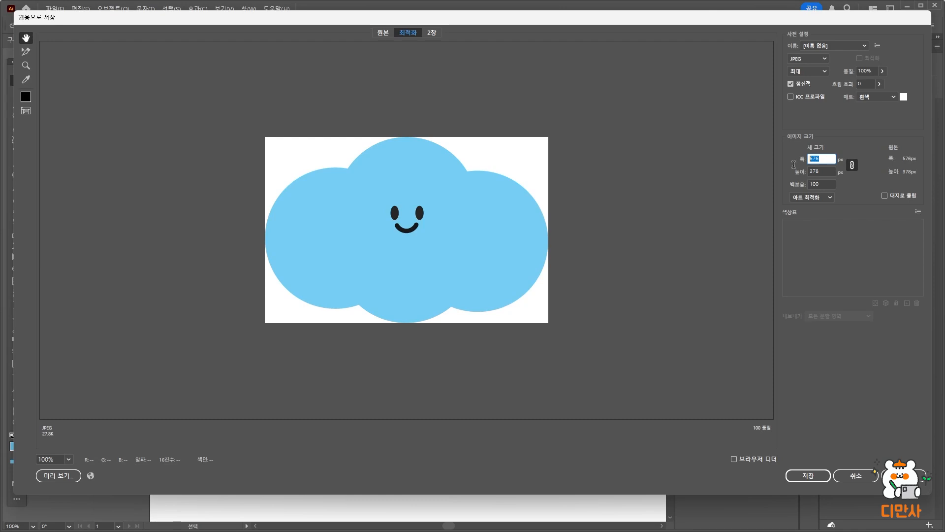
{"action": "key", "text": "BackSpace"}
{"action": "key", "text": "BackSpace"}
{"action": "key", "text": "BackSpace"}
{"action": "type", "text": "1500"}
{"action": "left_click", "coordinate": [817, 57]}
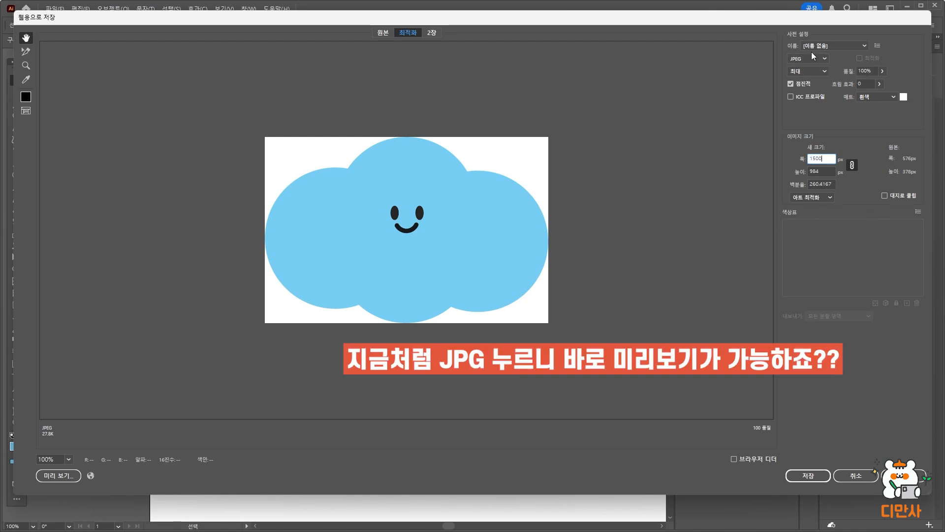
{"action": "left_click", "coordinate": [805, 58]}
{"action": "left_click", "coordinate": [804, 59]}
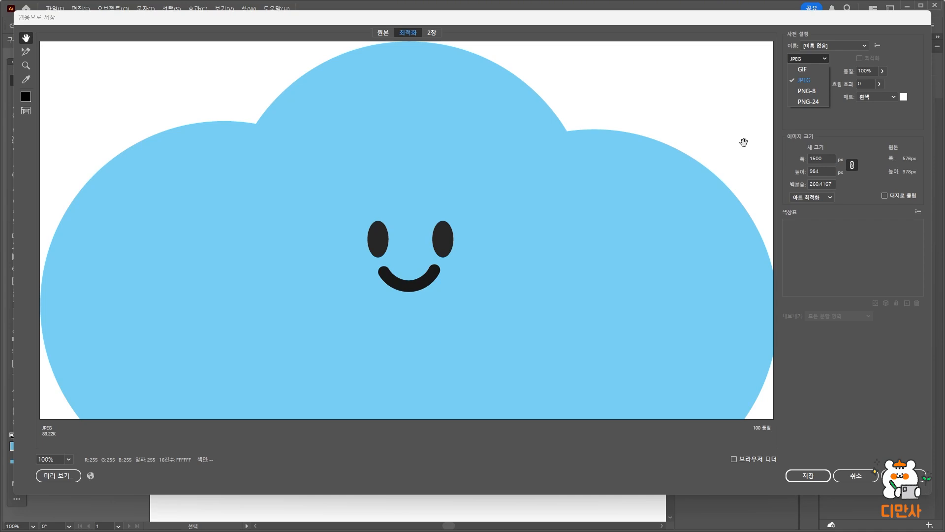
{"action": "left_click", "coordinate": [816, 132]}
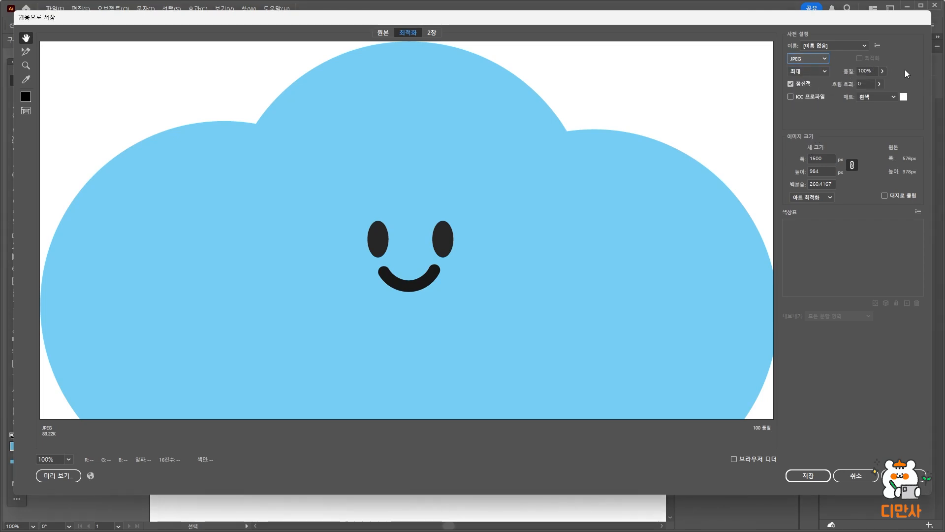
Step: Lower the JPEG quality to 0% to compare the preview, and restore it to 100%
{"action": "left_click", "coordinate": [882, 71]}
{"action": "left_click_drag", "start_coordinate": [846, 85], "coordinate": [845, 87]}
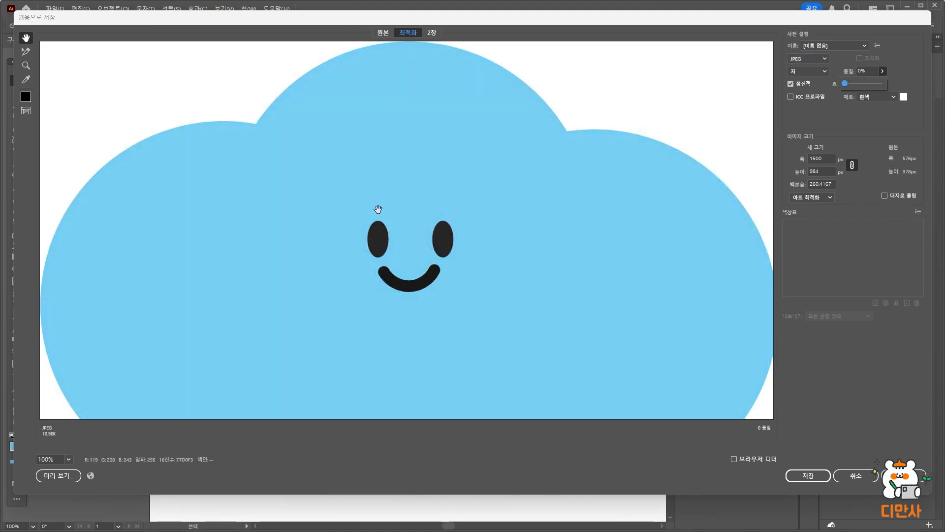
{"action": "left_click_drag", "start_coordinate": [852, 85], "coordinate": [903, 82]}
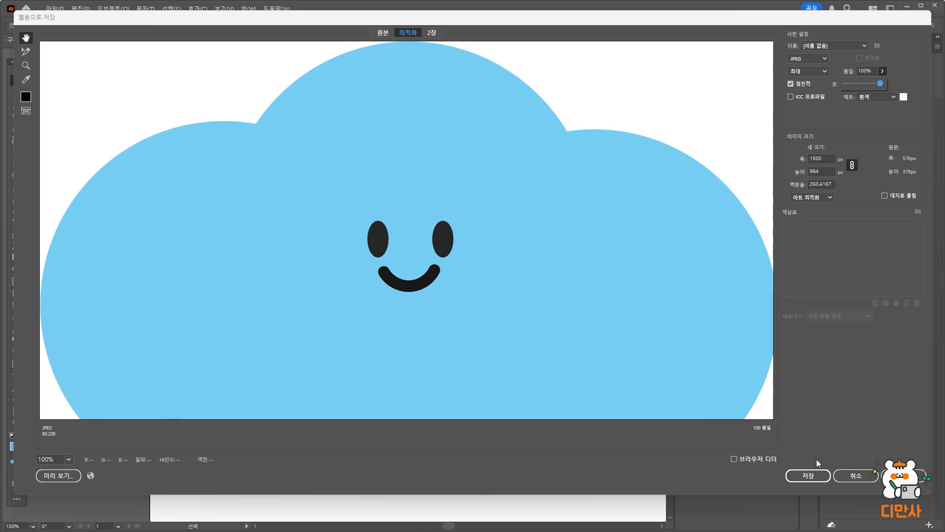
Step: Save the JPEG as 구름 in the 포스터 folder, and open the exported image from File Explorer
{"action": "left_click", "coordinate": [819, 475]}
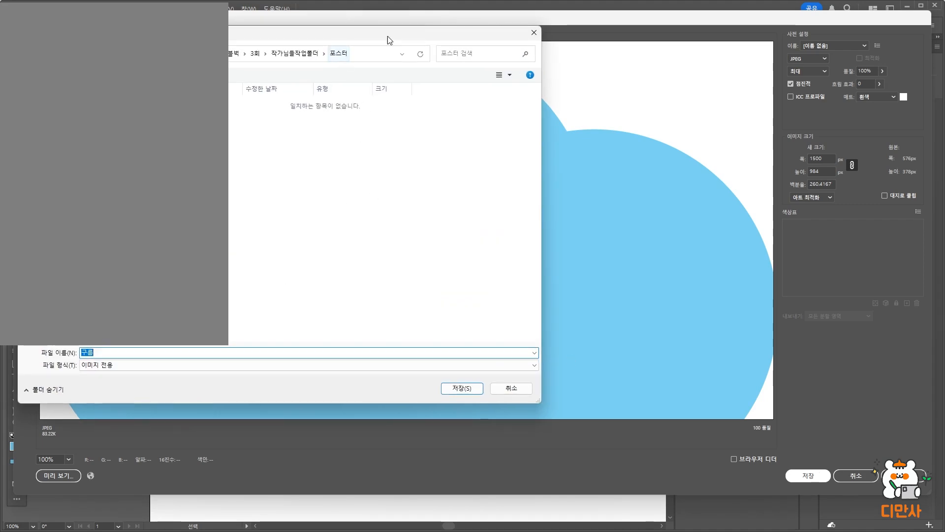
{"action": "left_click", "coordinate": [337, 353]}
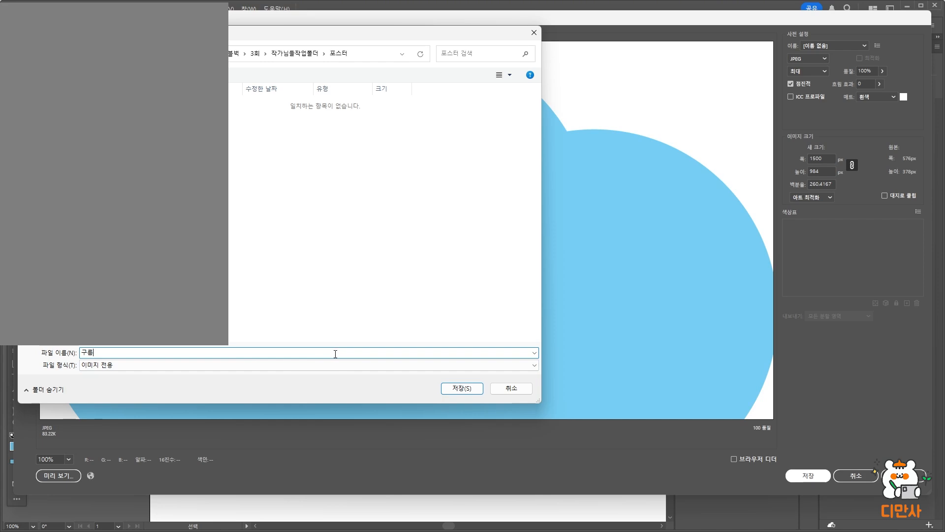
{"action": "left_click", "coordinate": [461, 392]}
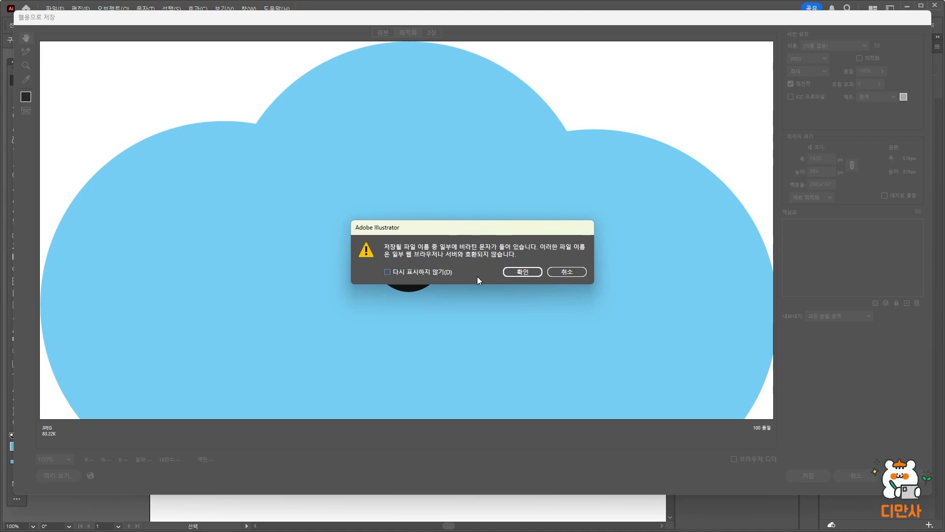
{"action": "left_click", "coordinate": [513, 273]}
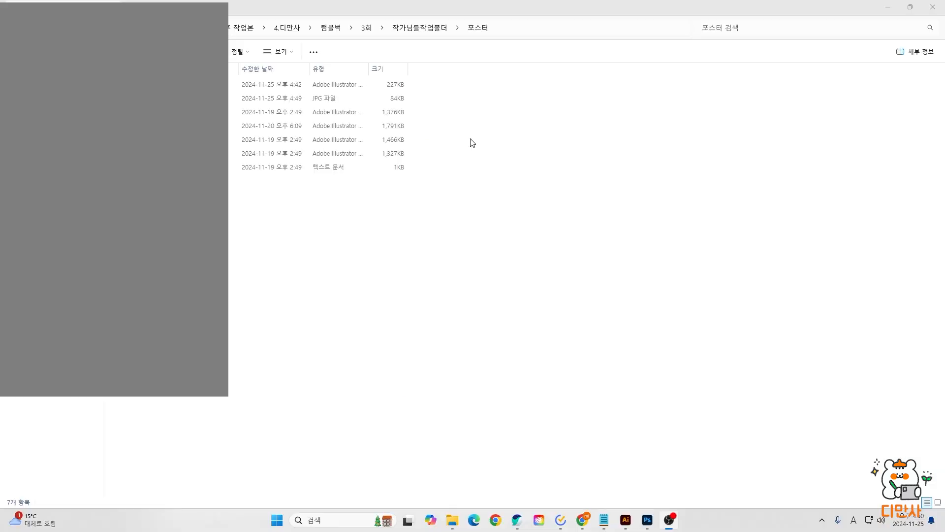
{"action": "double_click", "coordinate": [348, 100]}
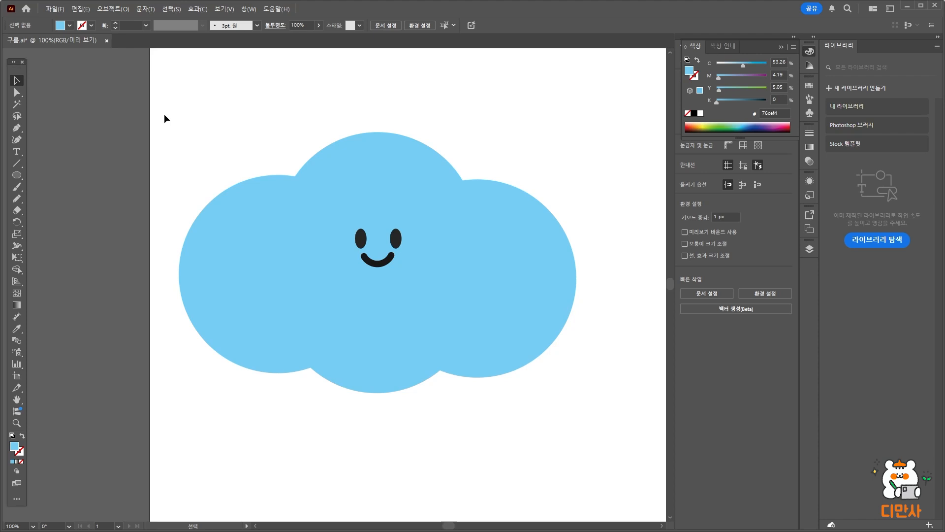
Step: Delete the entire cloud artwork, including its face, from the artboard
{"action": "left_click_drag", "start_coordinate": [163, 117], "coordinate": [579, 454]}
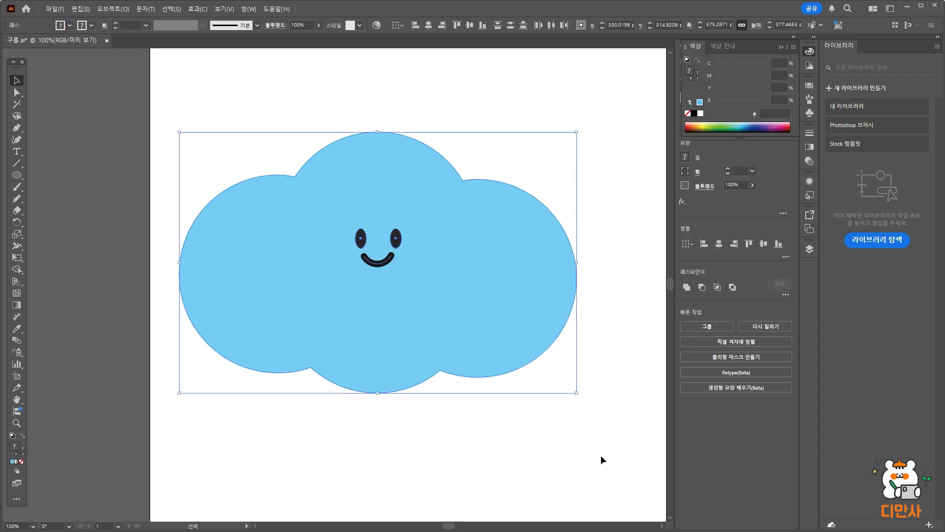
{"action": "key", "text": "Delete"}
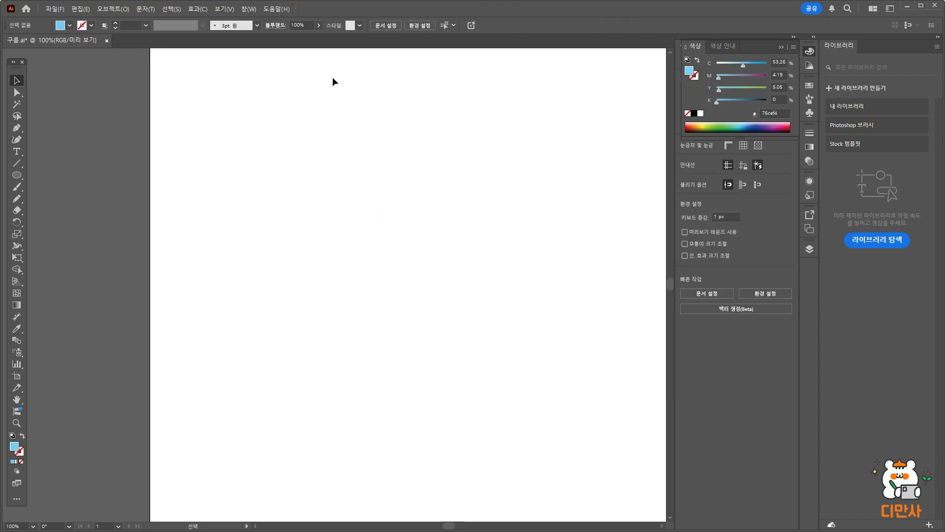
Step: Draw a nearly round ellipse filled with pink #efa8a8 on the empty artboard, and leave it deselected
{"action": "left_click_drag", "start_coordinate": [16, 175], "coordinate": [47, 197]}
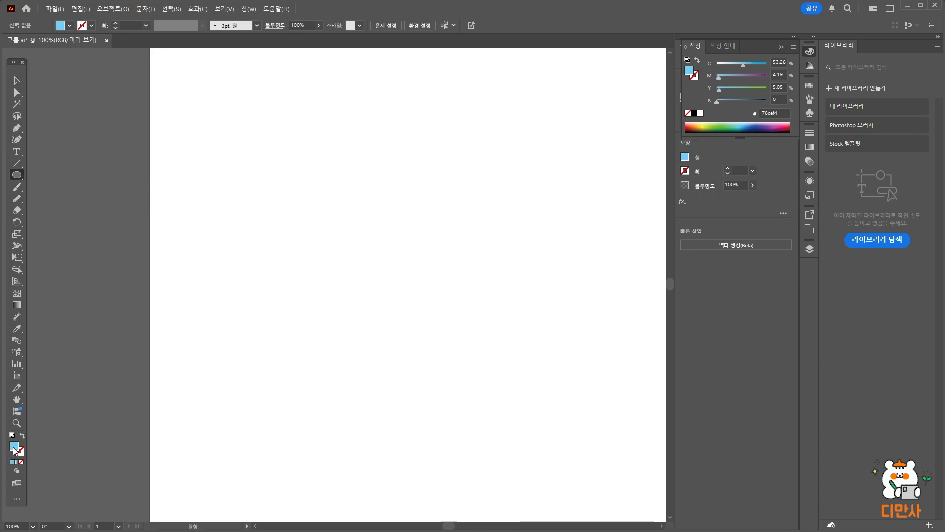
{"action": "double_click", "coordinate": [13, 446]}
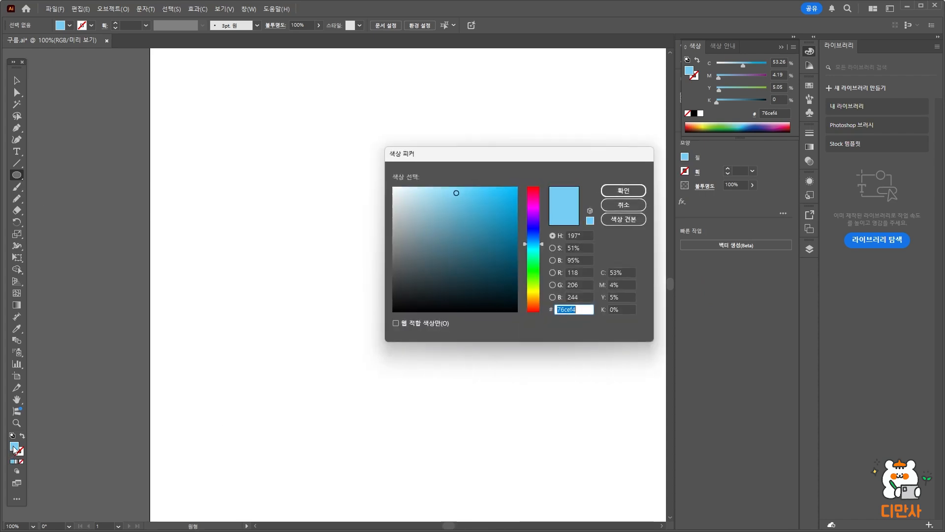
{"action": "type", "text": "efa8a8"}
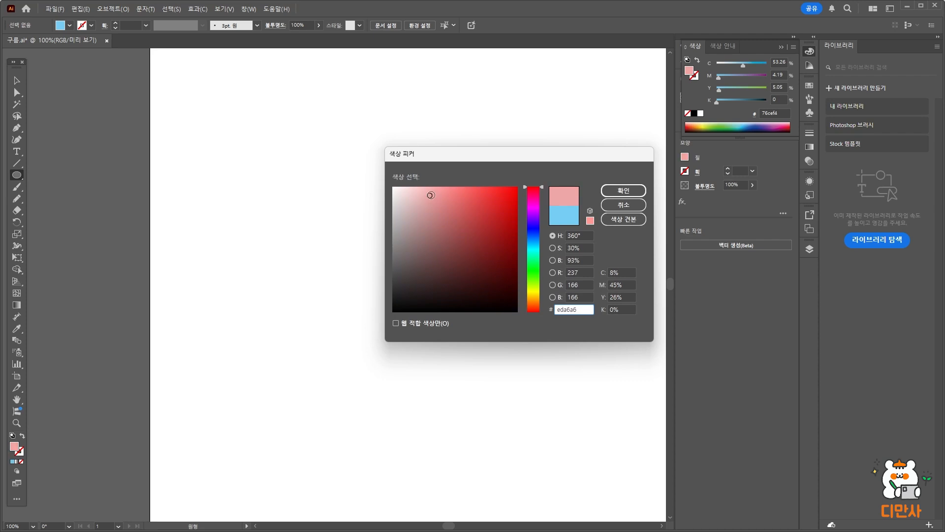
{"action": "left_click", "coordinate": [624, 190]}
{"action": "left_click_drag", "start_coordinate": [290, 206], "coordinate": [441, 347]}
{"action": "left_click", "coordinate": [16, 81]}
{"action": "left_click", "coordinate": [84, 117]}
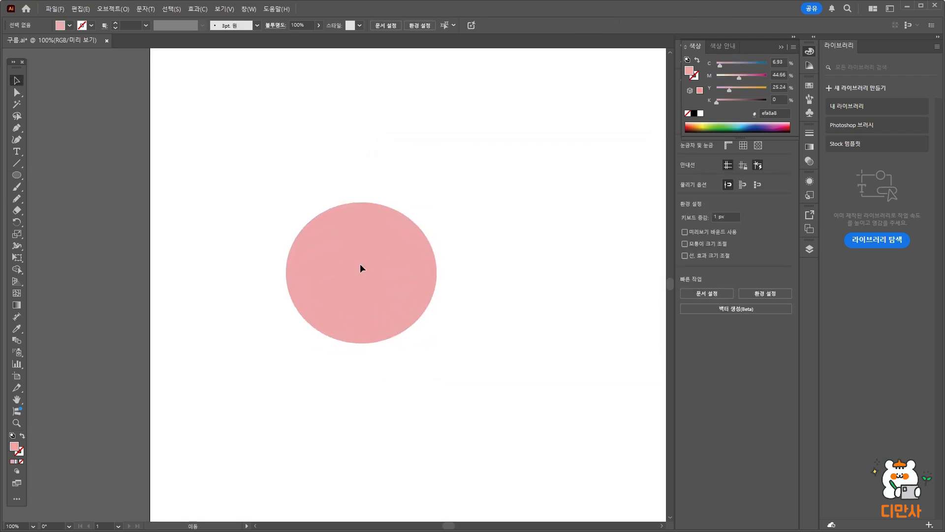
Step: Draw a tall pink ellipse about 81 px wide and 180 px high overlapping the upper left of the round shape
{"action": "left_click", "coordinate": [16, 175]}
{"action": "mouse_move", "coordinate": [299, 139]}
{"action": "left_mouse_down"}
{"action": "mouse_move", "coordinate": [348, 208]}
{"action": "mouse_move", "coordinate": [355, 264]}
{"action": "left_mouse_up"}
{"action": "left_click", "coordinate": [16, 82]}
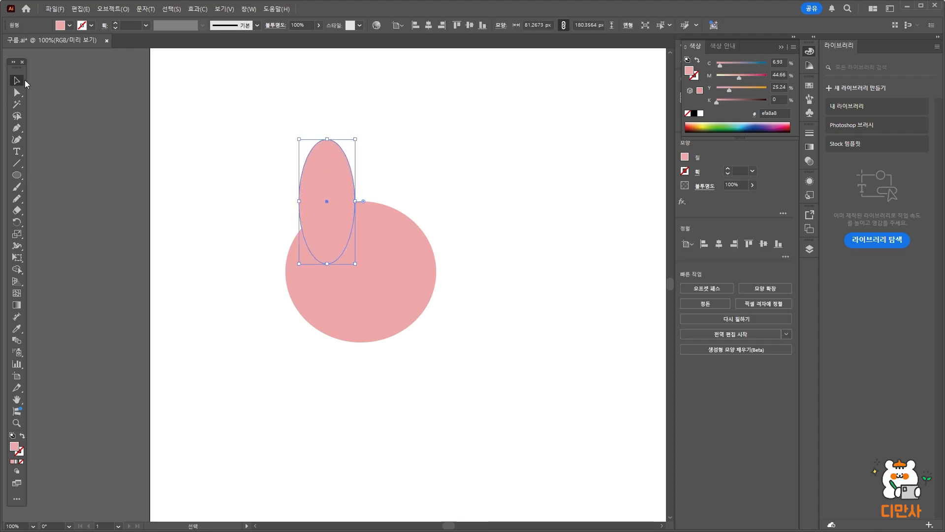
Step: Move the tall pink ear slightly up and place a copy of it over the upper right of the round head
{"action": "left_click", "coordinate": [118, 121]}
{"action": "left_click", "coordinate": [322, 178]}
{"action": "left_click_drag", "start_coordinate": [320, 175], "coordinate": [398, 177]}
{"action": "left_click", "coordinate": [511, 179]}
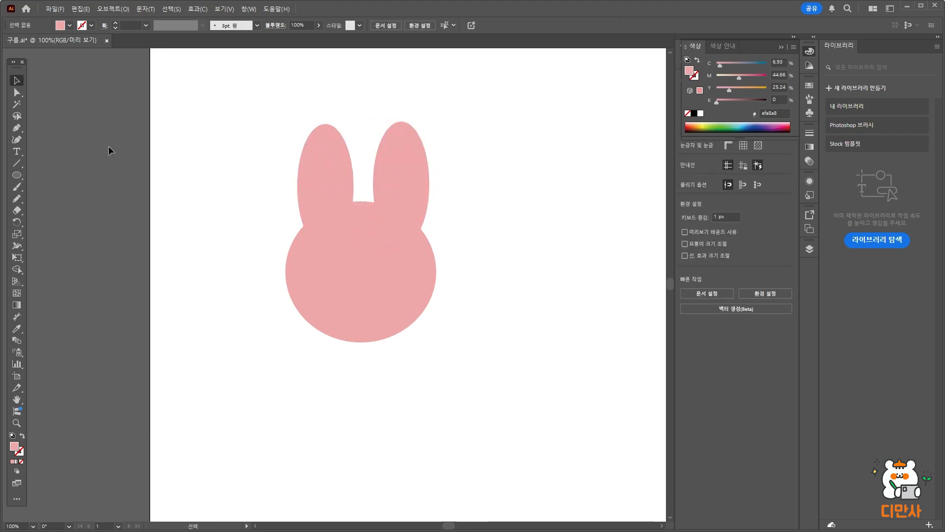
Step: Draw a dark #353535 oval eye about 11 px wide and 18 px high on the face, and duplicate it as the second eye
{"action": "left_click", "coordinate": [16, 175]}
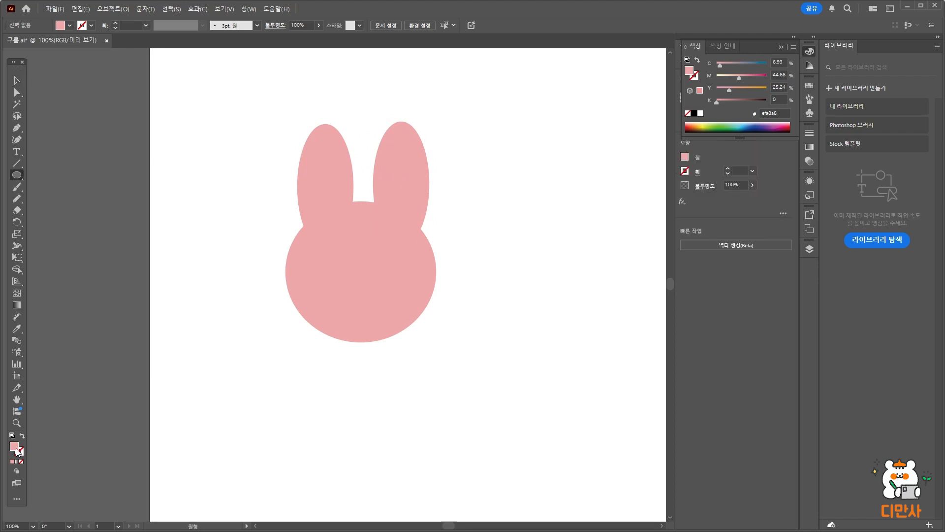
{"action": "double_click", "coordinate": [14, 446]}
{"action": "left_click", "coordinate": [393, 281]}
{"action": "left_click", "coordinate": [623, 190]}
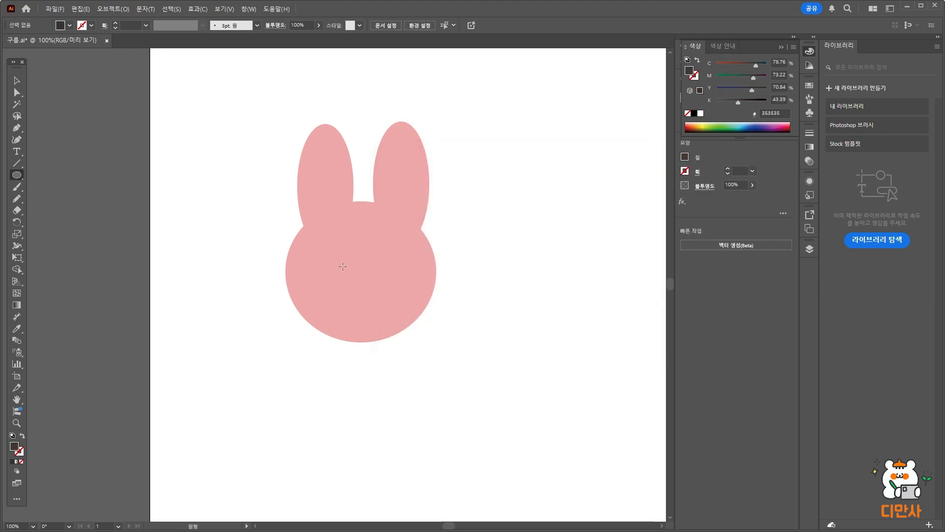
{"action": "left_click_drag", "start_coordinate": [341, 238], "coordinate": [349, 251]}
{"action": "left_click", "coordinate": [16, 80]}
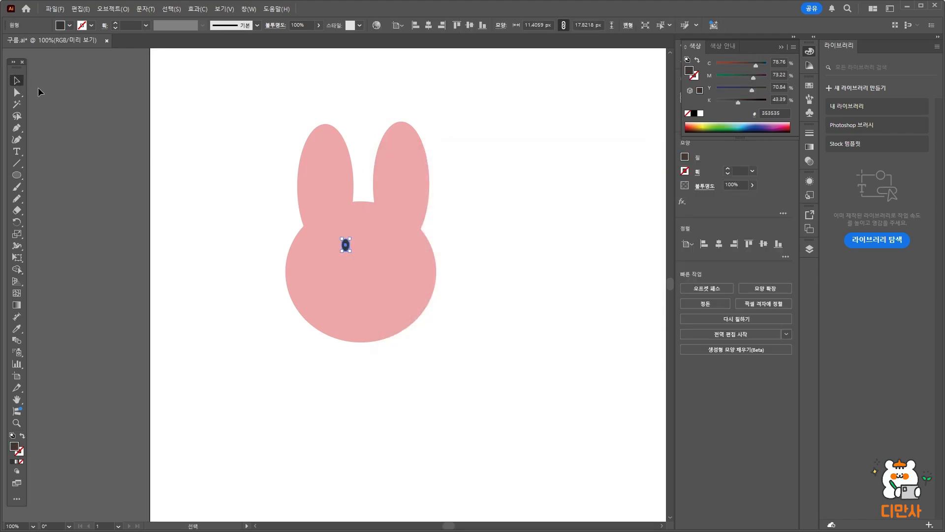
{"action": "left_click", "coordinate": [83, 118]}
{"action": "left_click_drag", "start_coordinate": [346, 244], "coordinate": [375, 247]}
{"action": "left_click", "coordinate": [487, 230]}
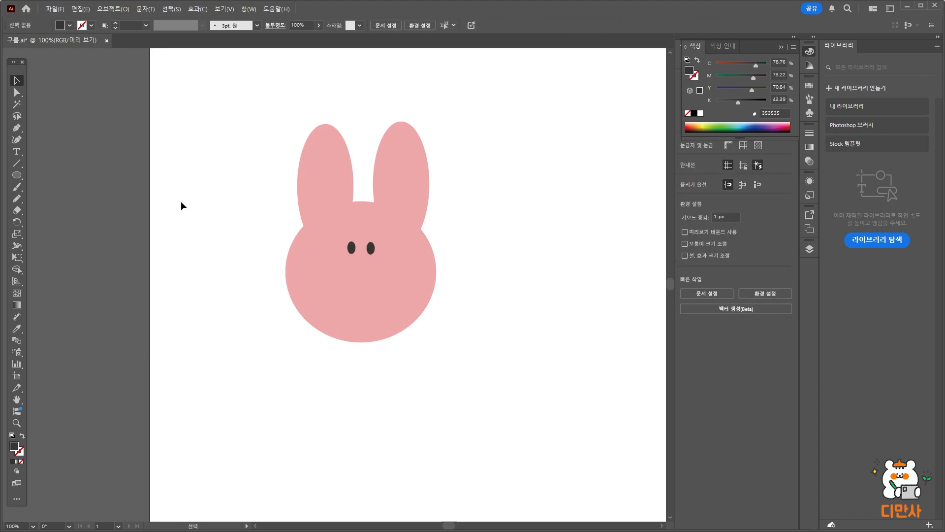
Step: Draw a w-shaped mouth about 45 px wide below the eyes with the Pencil tool, and give it a #333333 stroke
{"action": "left_click", "coordinate": [16, 198]}
{"action": "left_click_drag", "start_coordinate": [347, 264], "coordinate": [378, 264]}
{"action": "left_click", "coordinate": [17, 80]}
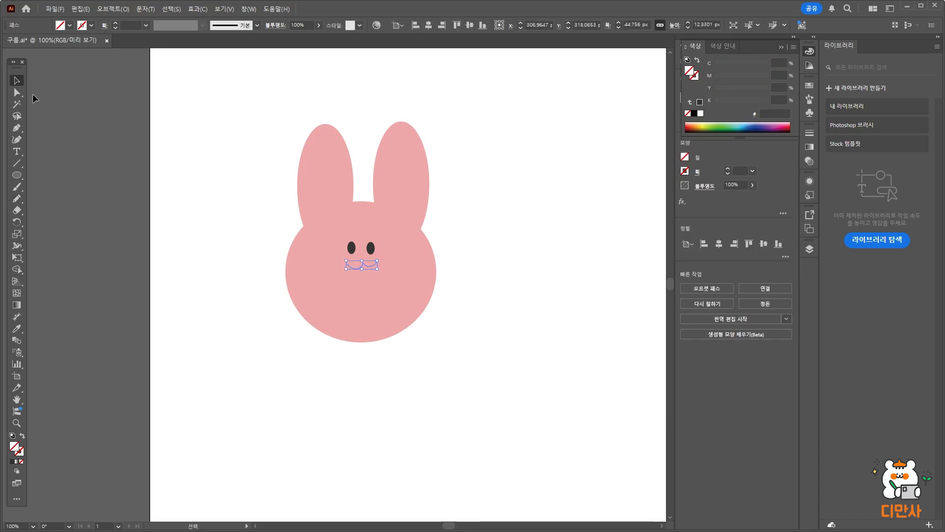
{"action": "double_click", "coordinate": [19, 451]}
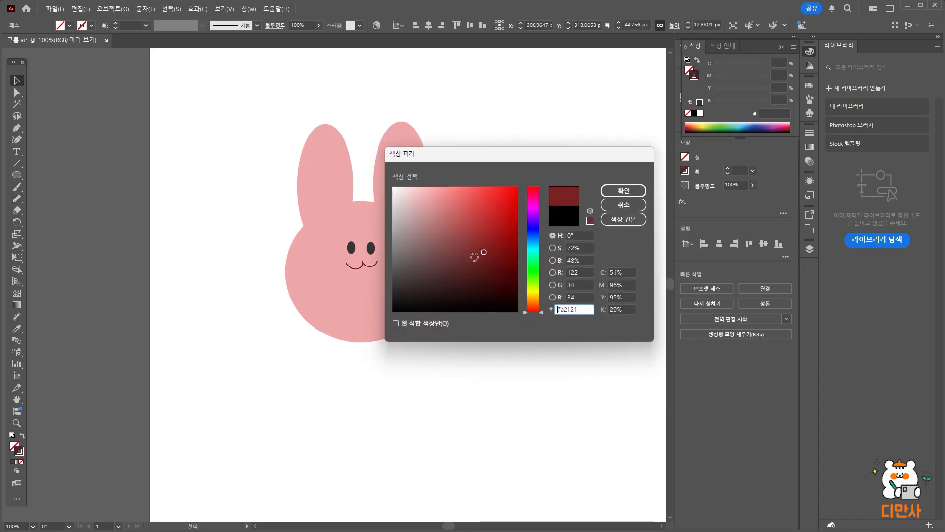
{"action": "left_click", "coordinate": [623, 191]}
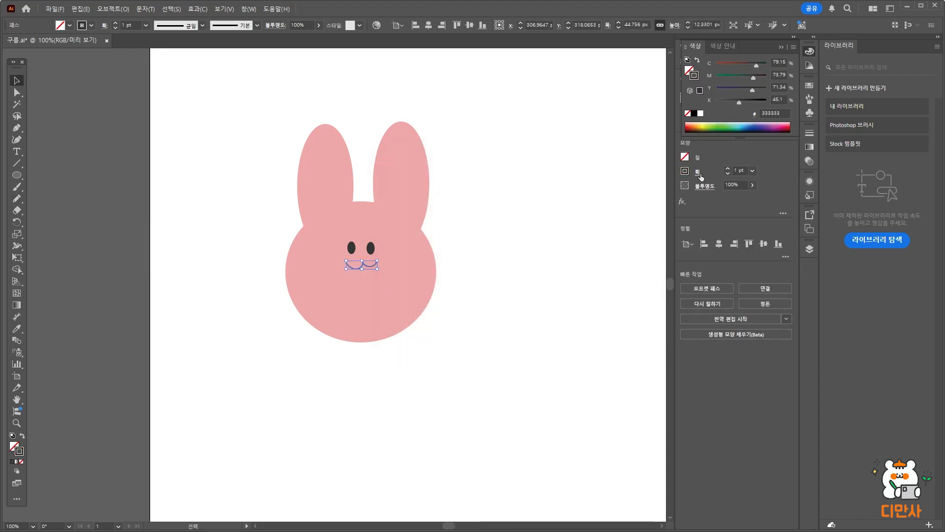
Step: Set the mouth's stroke weight to 5 pt and deselect it
{"action": "left_click", "coordinate": [728, 168]}
{"action": "left_click", "coordinate": [728, 168]}
{"action": "left_click", "coordinate": [728, 168]}
{"action": "left_click", "coordinate": [728, 169]}
{"action": "left_click", "coordinate": [707, 173]}
{"action": "left_click", "coordinate": [527, 173]}
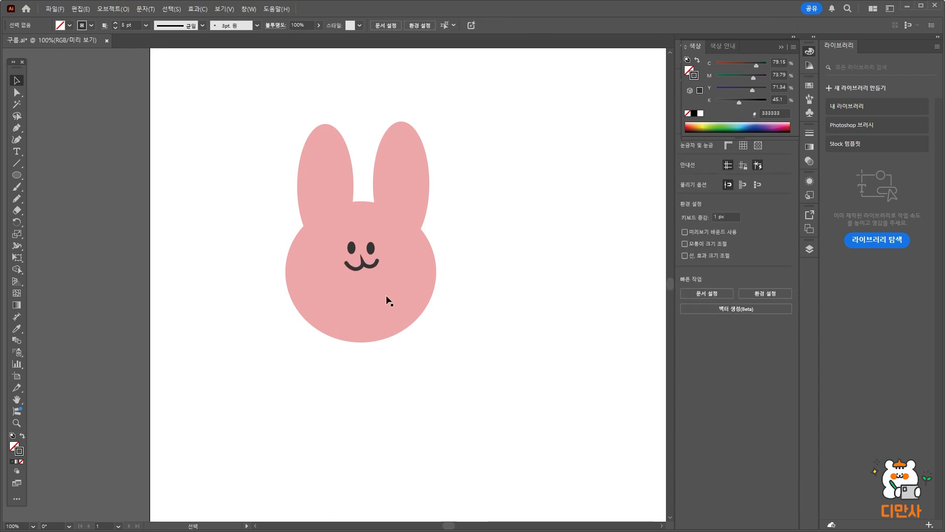
Step: Change the mouth stroke's corner style to a round join, and deselect the mouth
{"action": "left_click", "coordinate": [370, 269]}
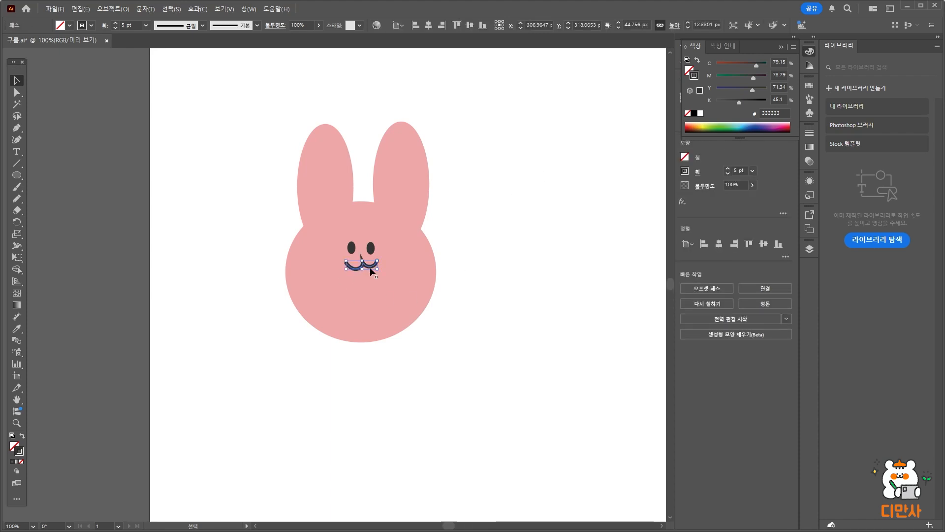
{"action": "left_click", "coordinate": [698, 172]}
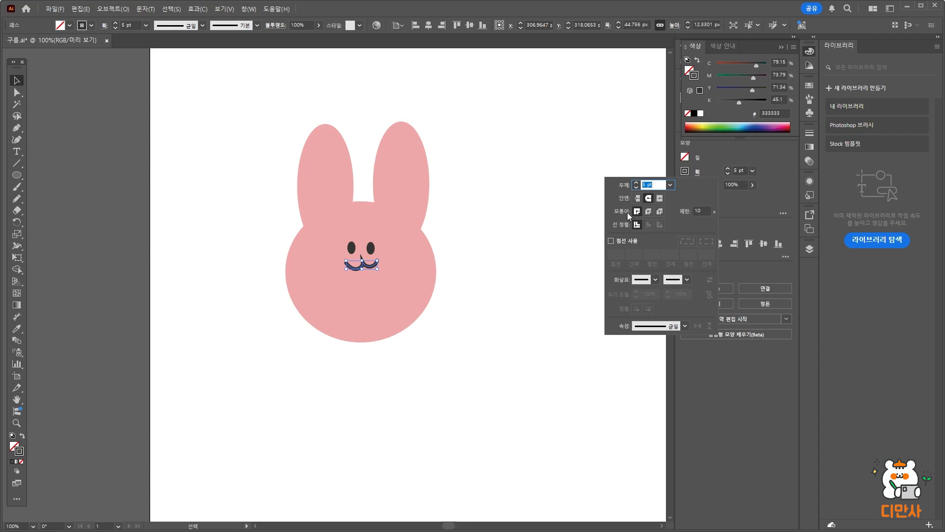
{"action": "left_click", "coordinate": [649, 211]}
{"action": "left_click", "coordinate": [523, 236]}
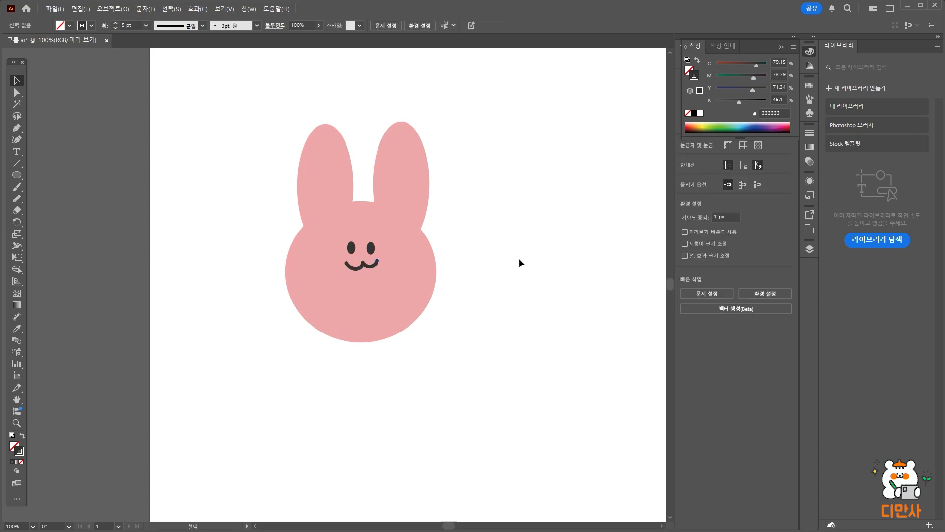